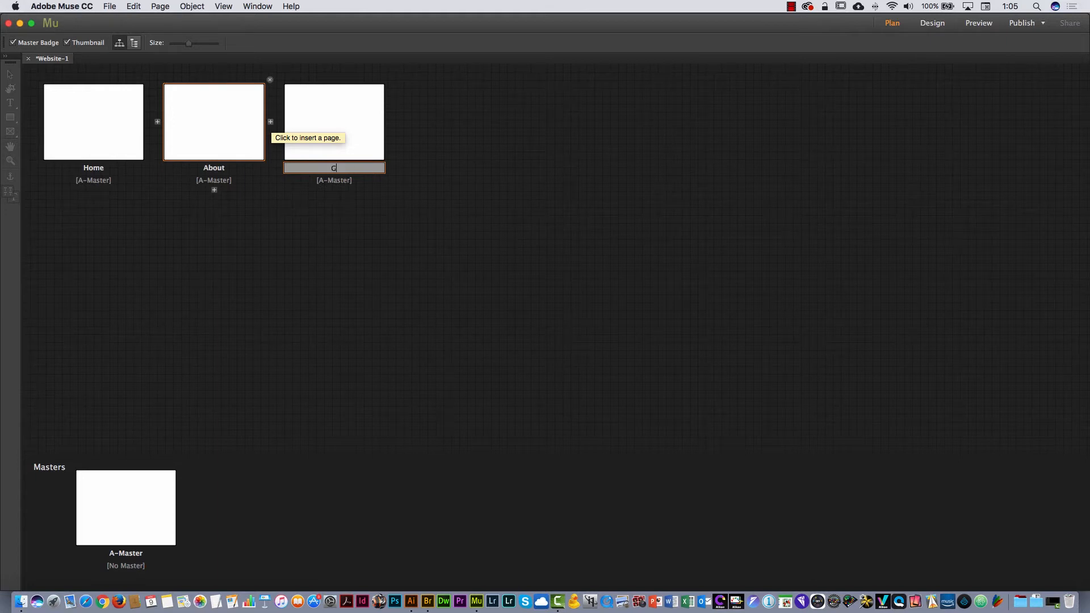
Name the third page Gallery and add two more top-level pages after it, named Videos and Contact.
type("allery")
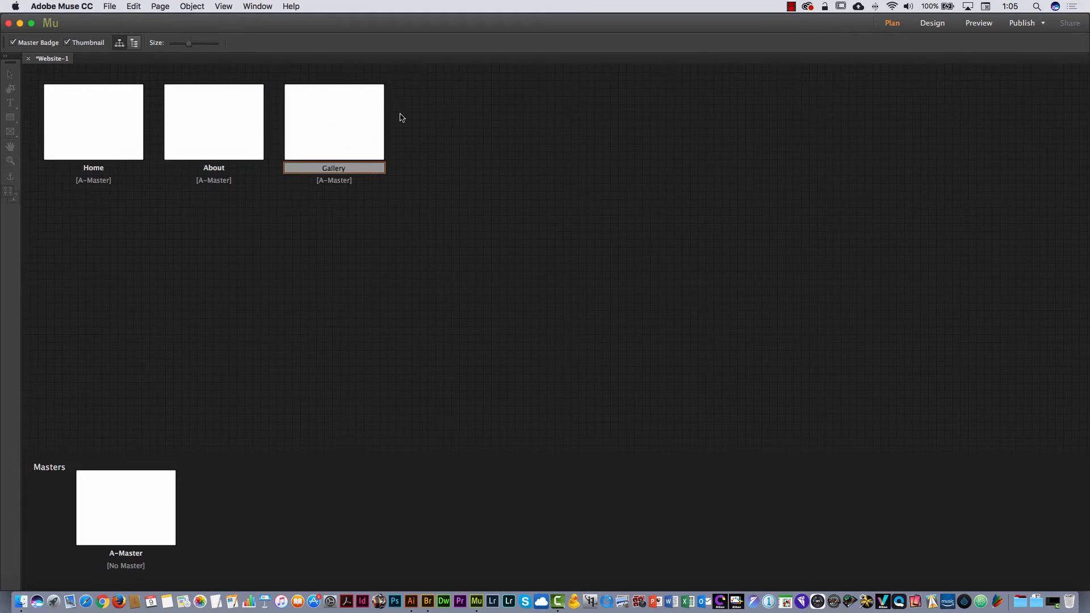
left_click(390, 121)
type("Vi")
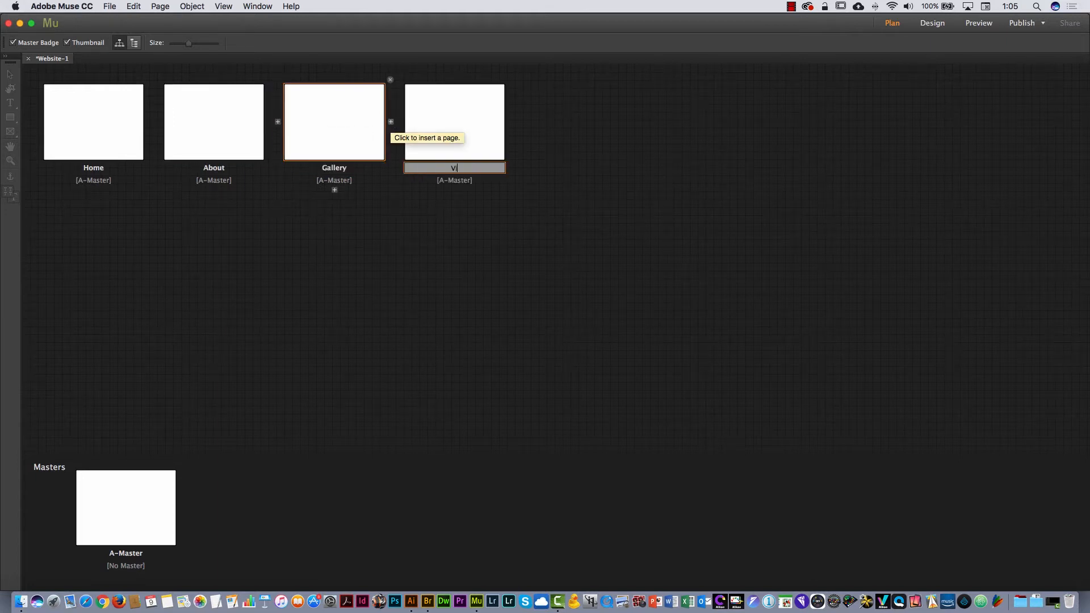
type("deos")
key("Return")
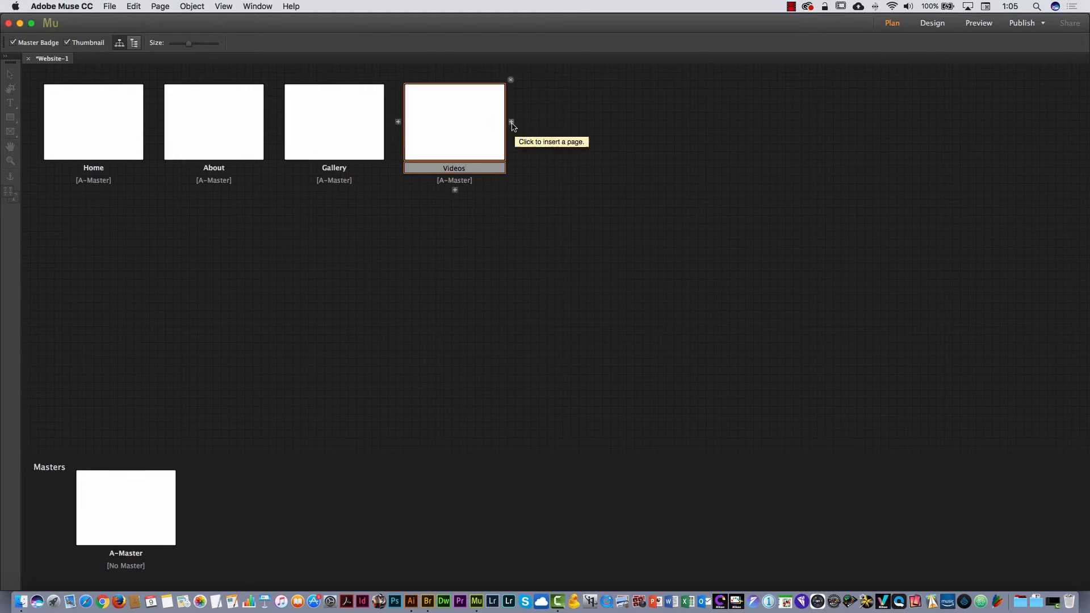
left_click(512, 122)
type("Con")
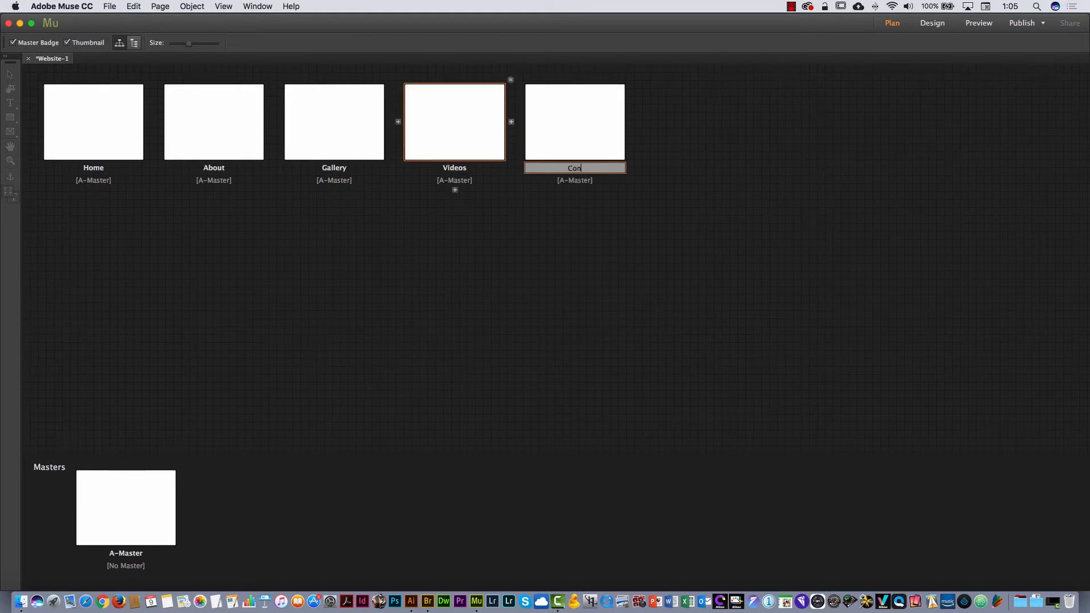
type("tact")
key("Return")
left_click(584, 224)
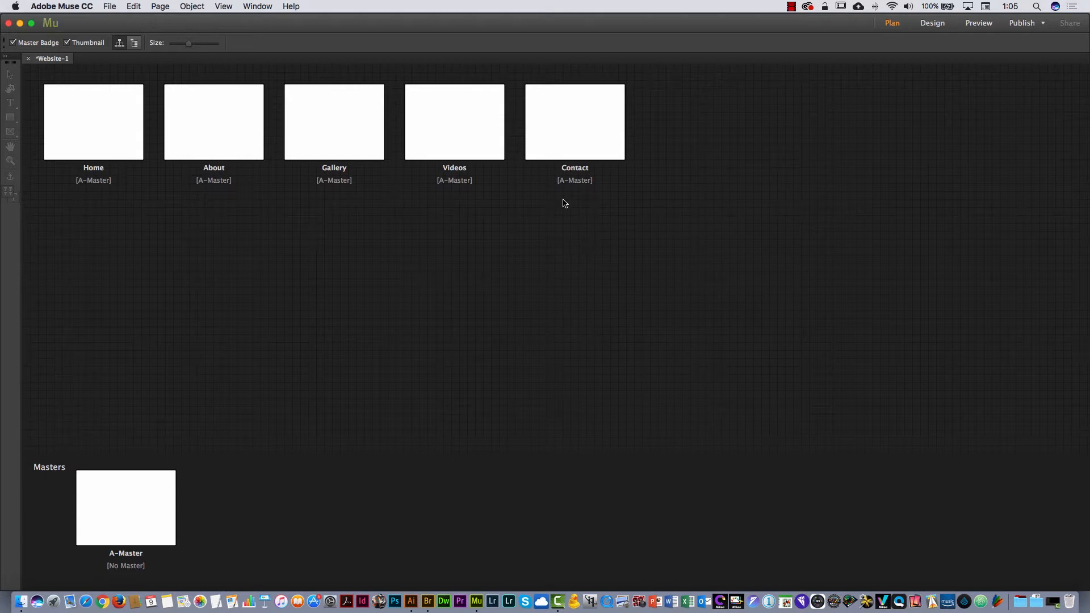
Open the A-Master page for editing in Design view.
mouse_move(540, 168)
mouse_move(196, 190)
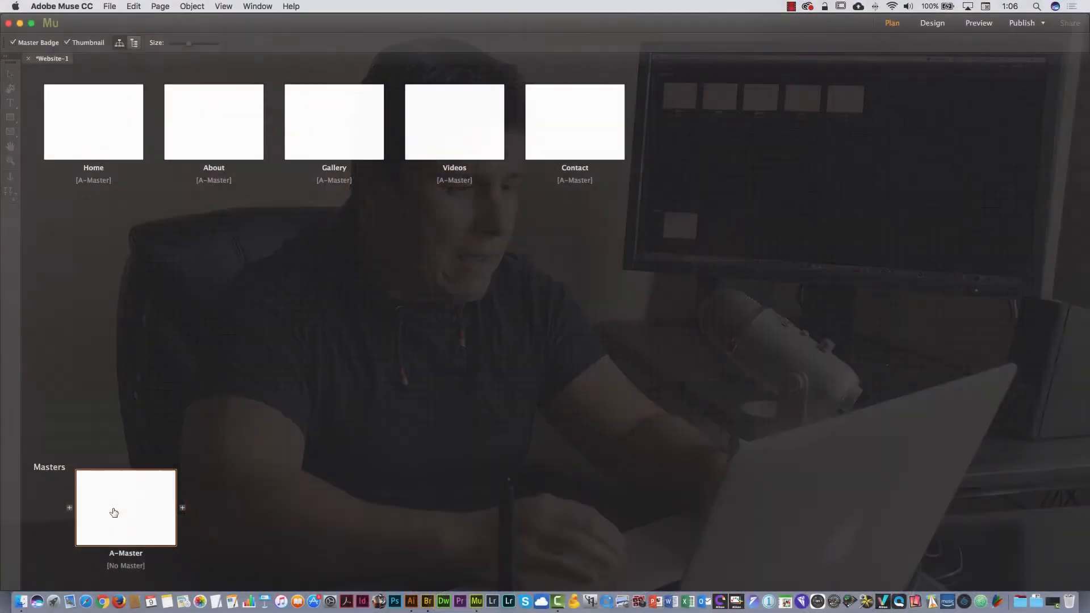
double_click(113, 512)
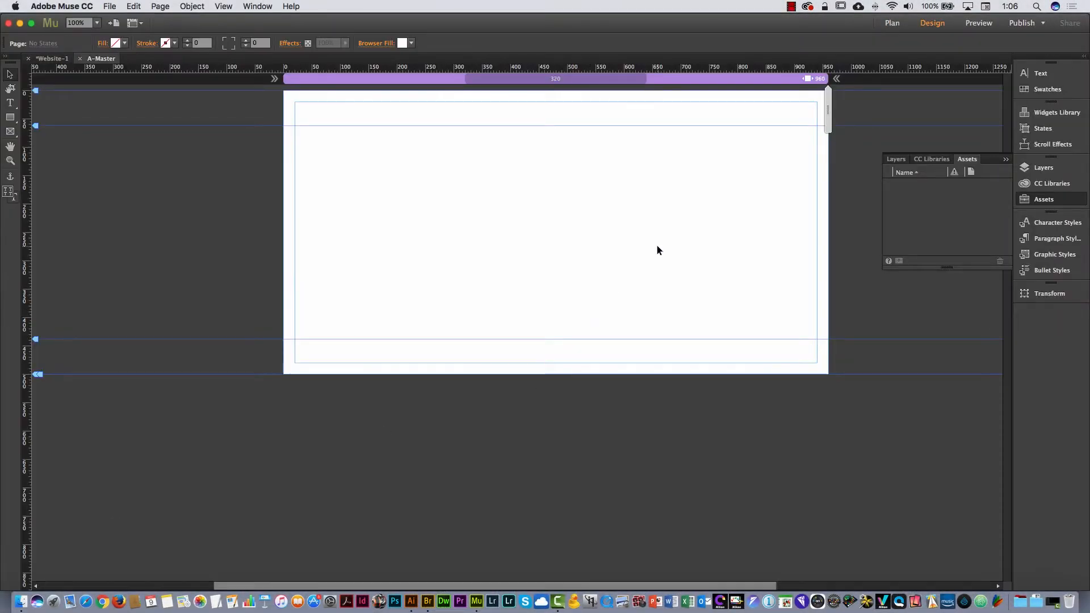
scroll(656, 246, "right", 3)
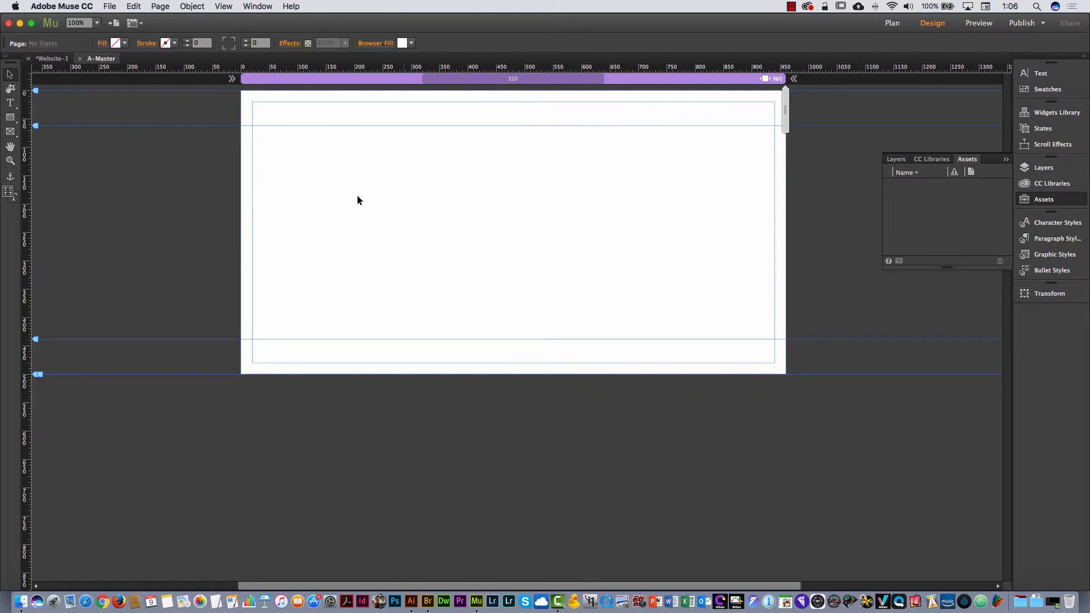
Draw a full-width image frame about 960 × 248 px at the top of the master page and open its fill settings.
left_click(11, 133)
left_click_drag(241, 89, 784, 231)
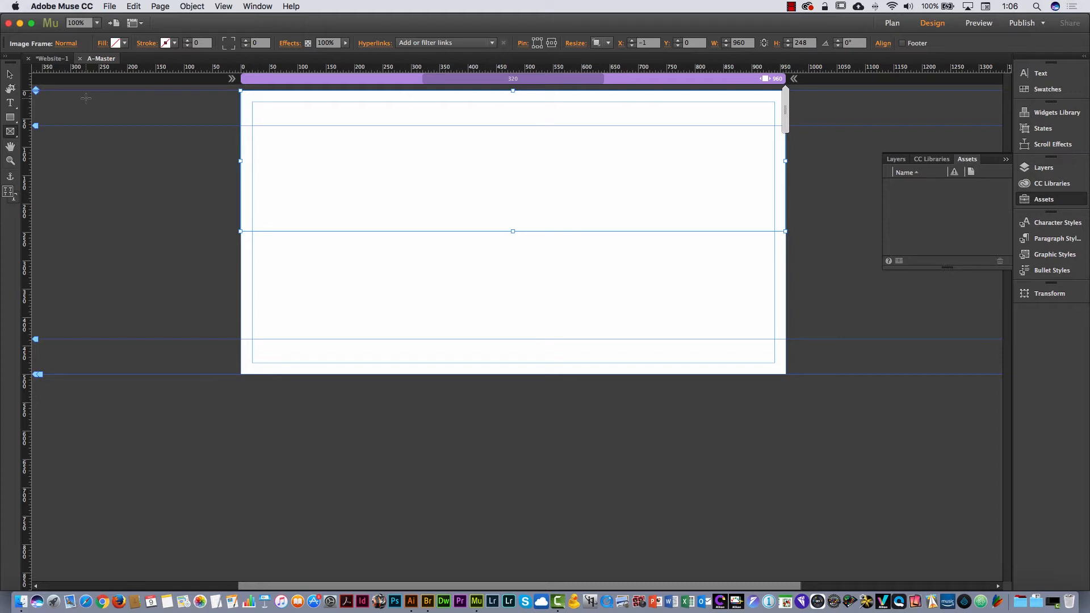
left_click(12, 77)
left_click(103, 46)
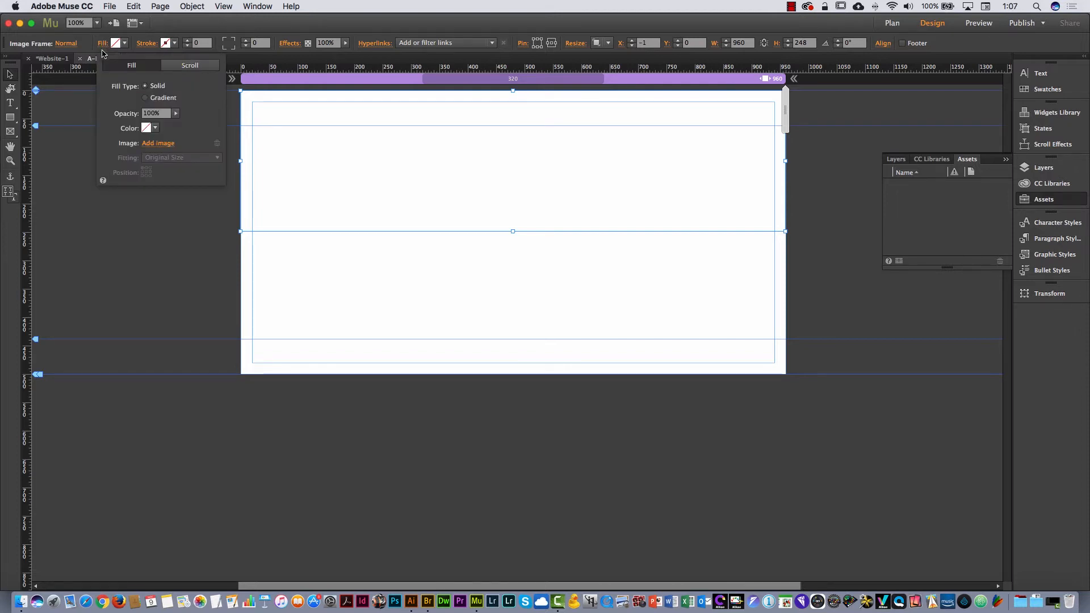
left_click(156, 129)
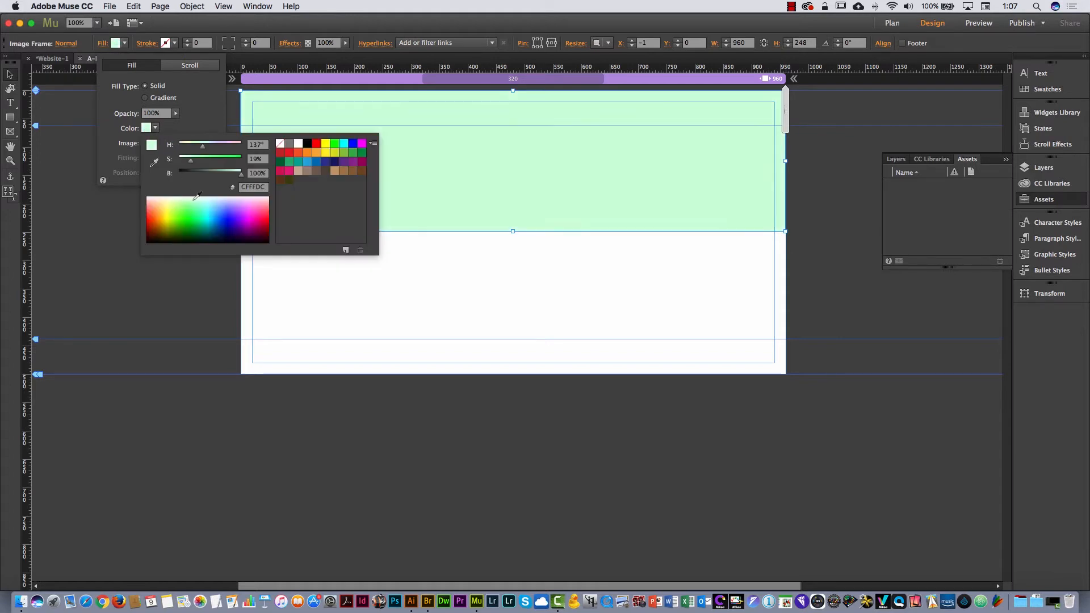
left_click(222, 201)
left_click(180, 198)
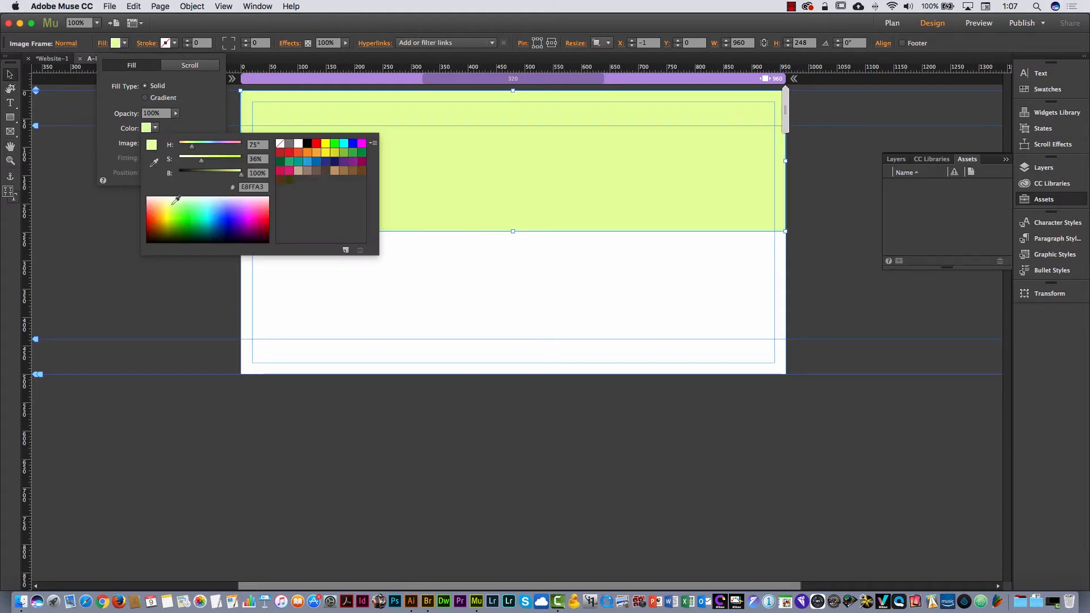
left_click(281, 147)
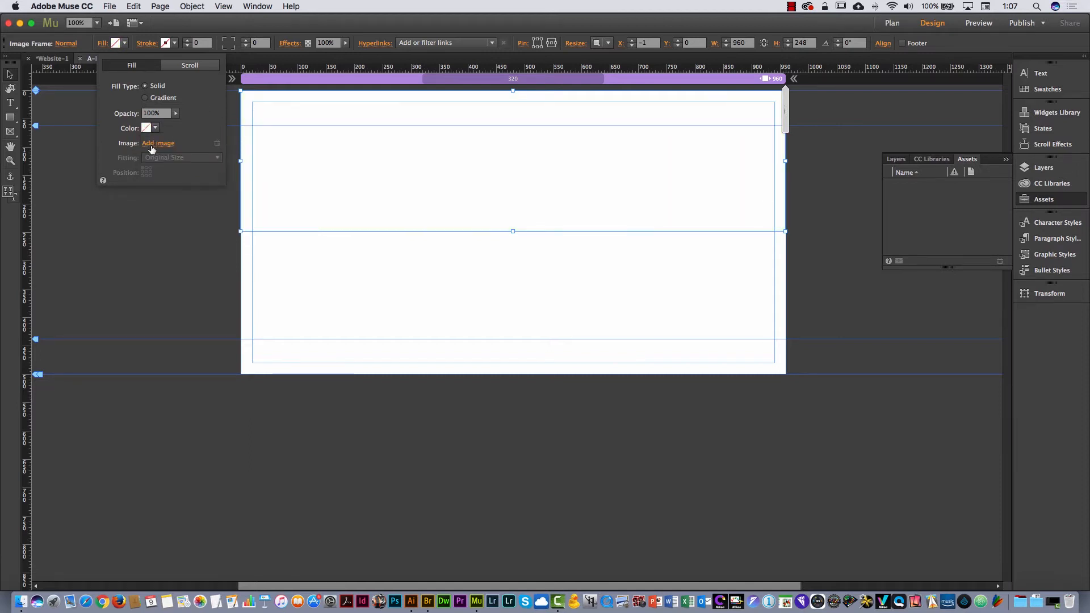
Add nyc-84.jpg as the frame's fill image and set its fitting to Scale to Fill.
left_click(158, 144)
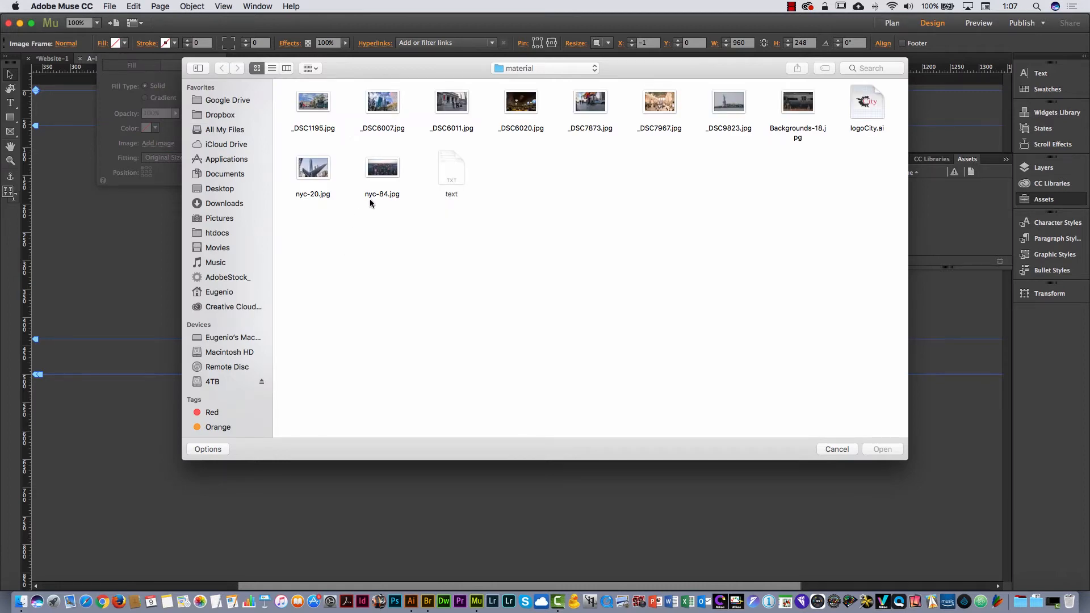
left_click(388, 176)
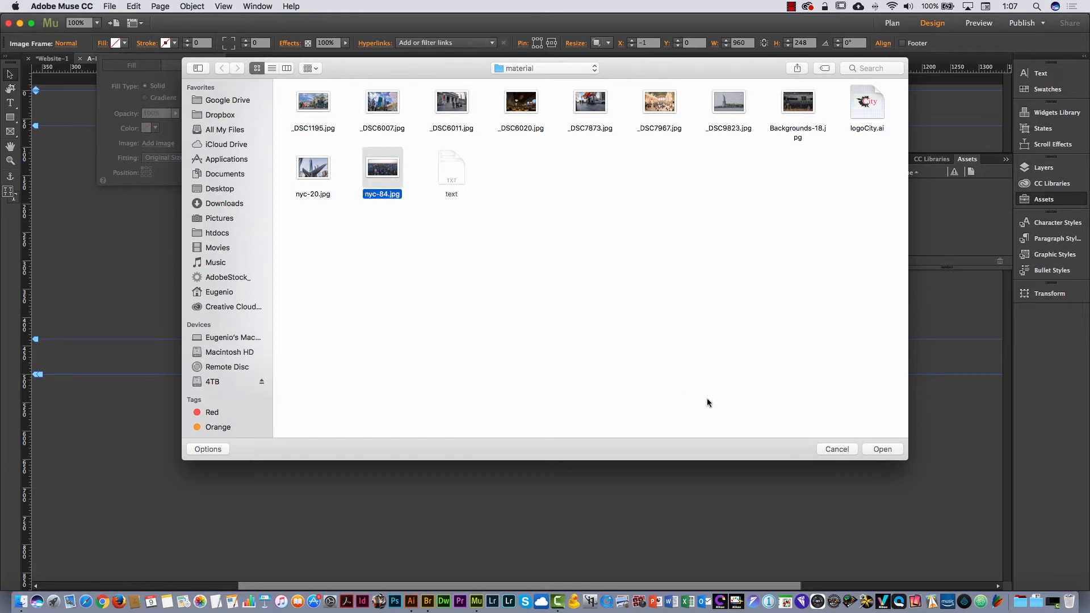
left_click(881, 449)
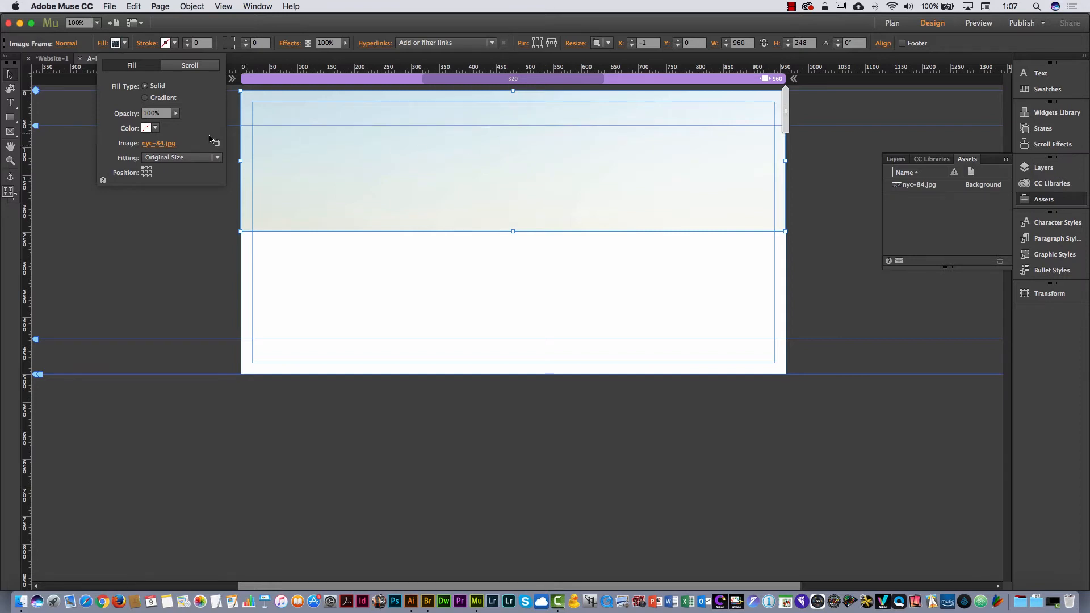
left_click(181, 161)
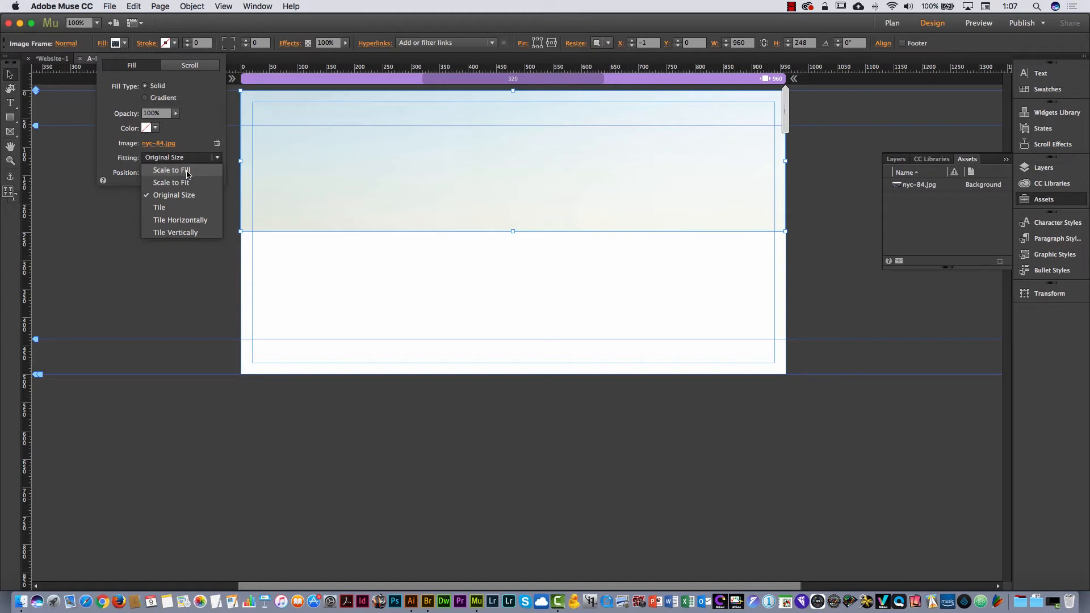
left_click(193, 171)
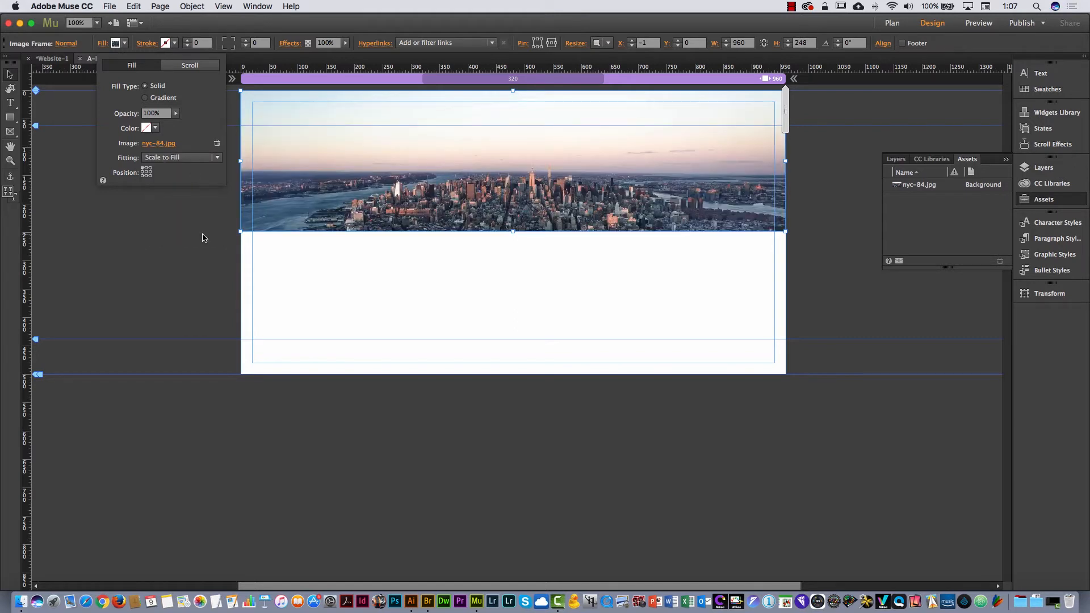
Try the centre and bottom positions for the fill image and anchor it at the top centre of the frame.
left_click(147, 174)
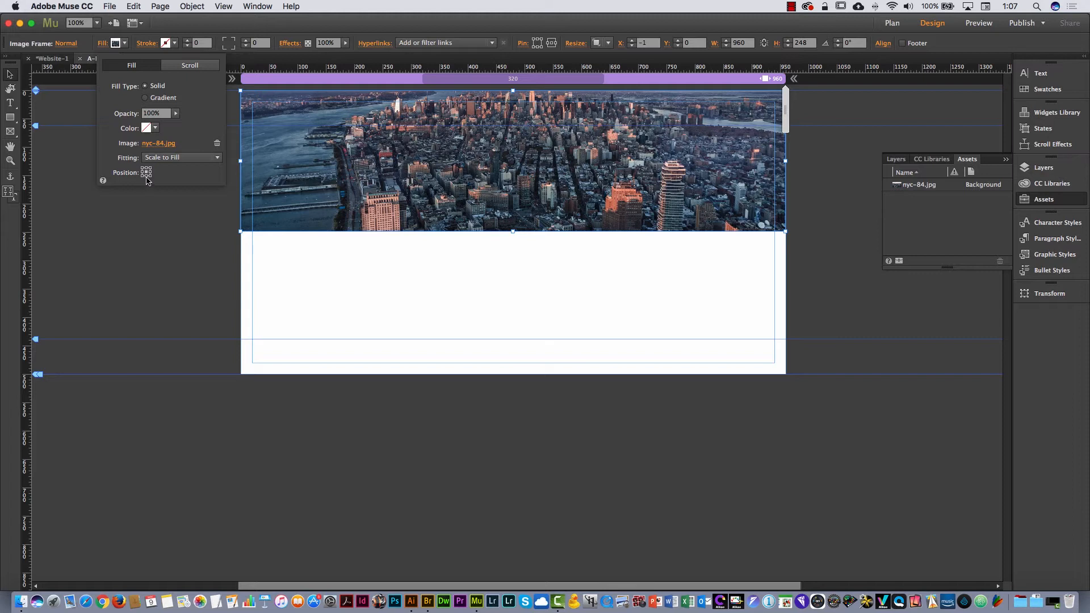
left_click(146, 175)
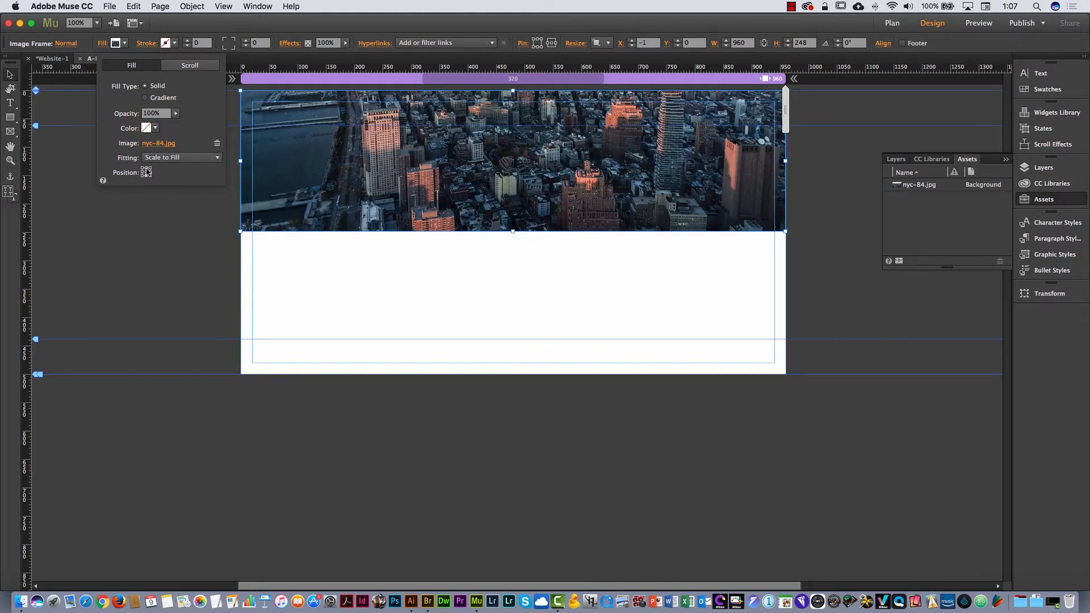
left_click(146, 170)
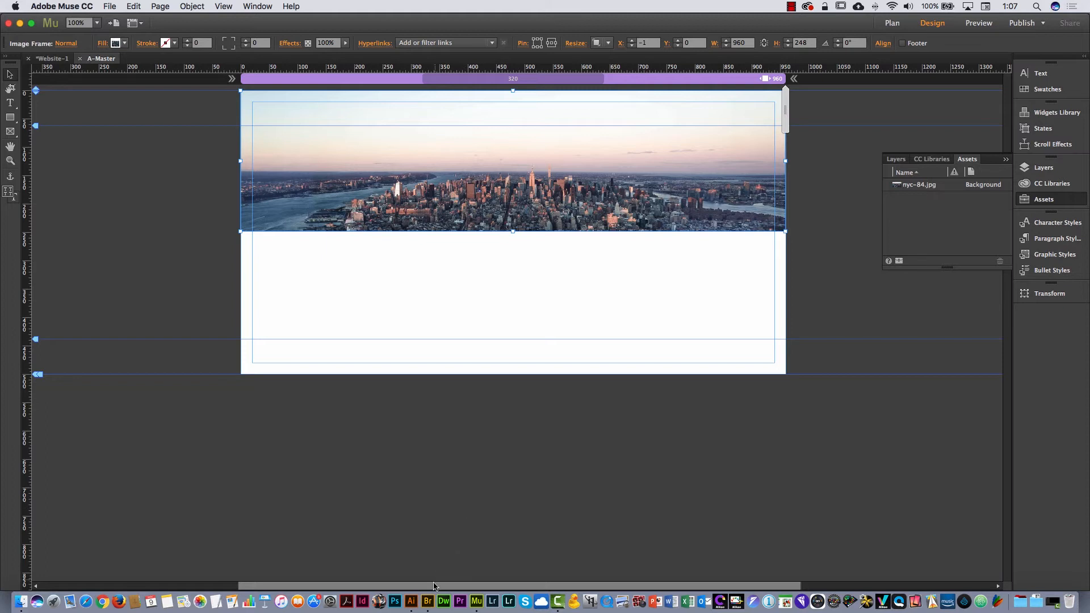
Switch to Bridge to locate the City logo in the material folder and open logoCity.ai in Illustrator.
left_click(427, 601)
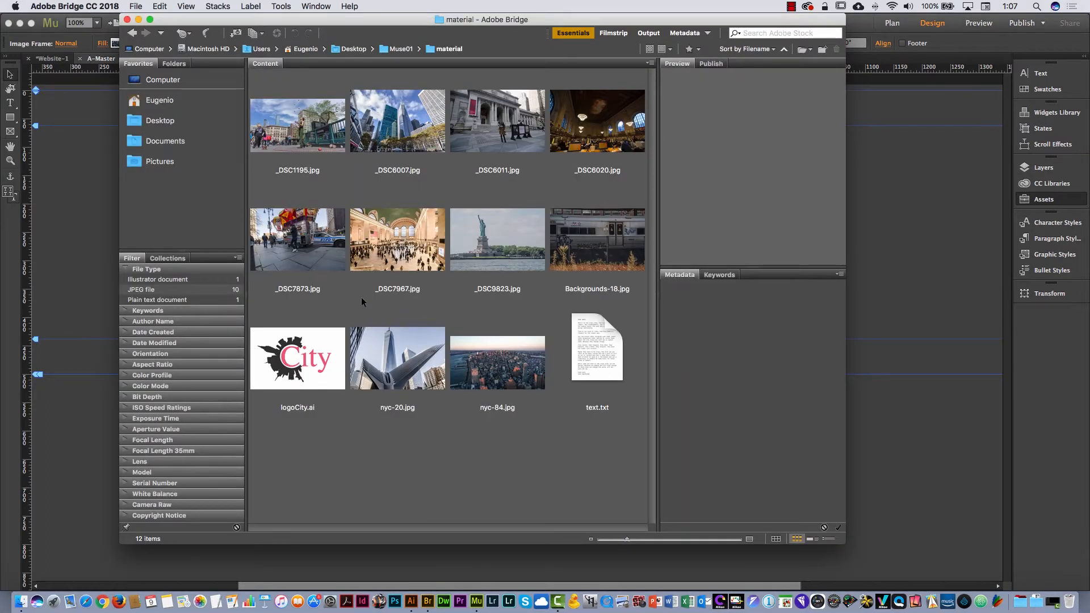
left_click(305, 375)
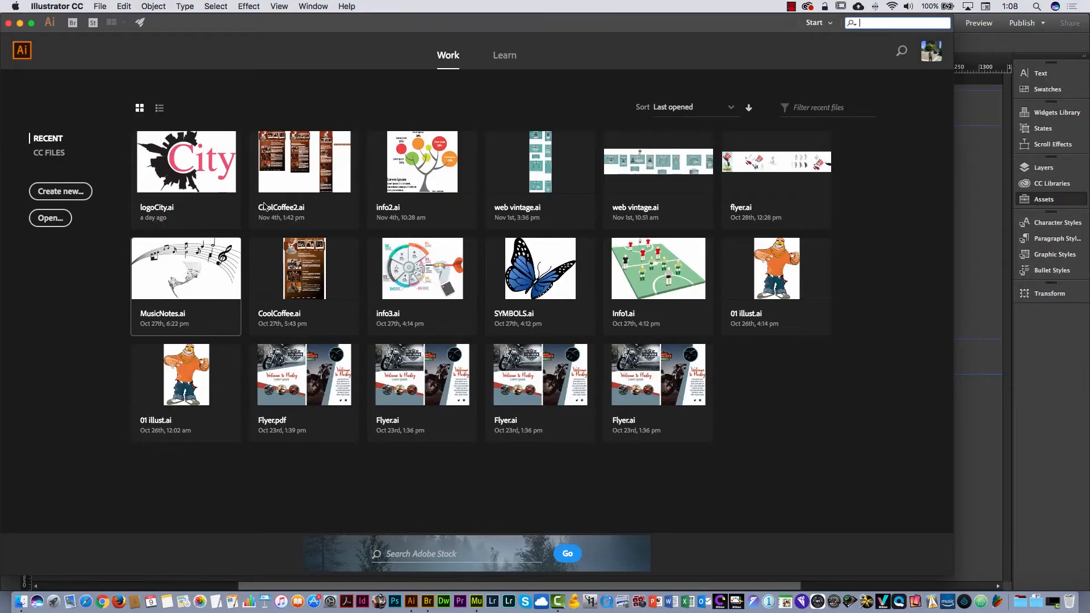
left_click(227, 156)
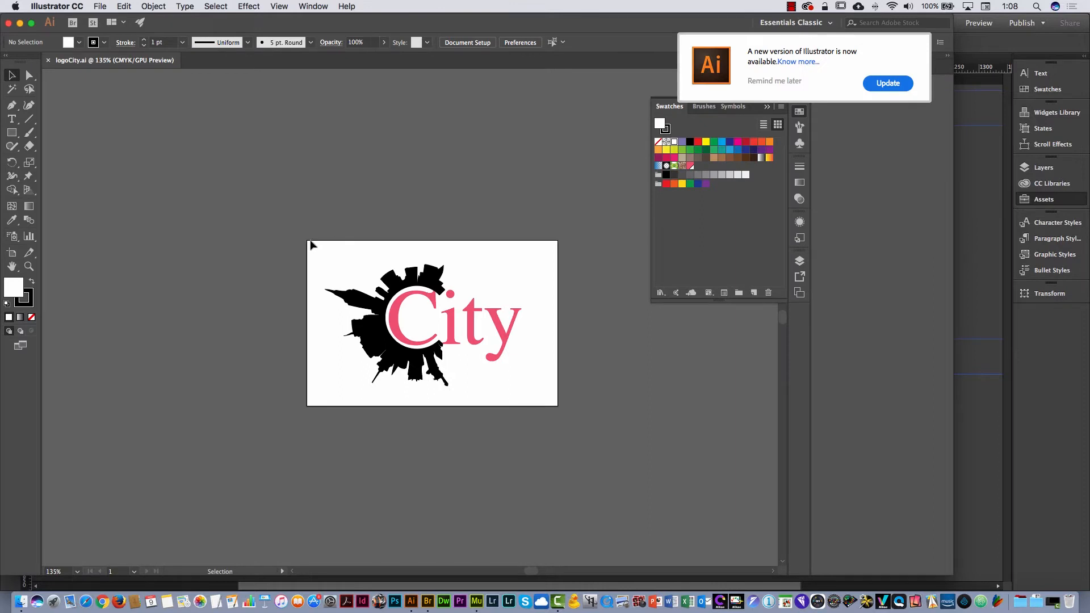
Select the entire City logo on the artboard and copy it.
left_click_drag(310, 242, 552, 409)
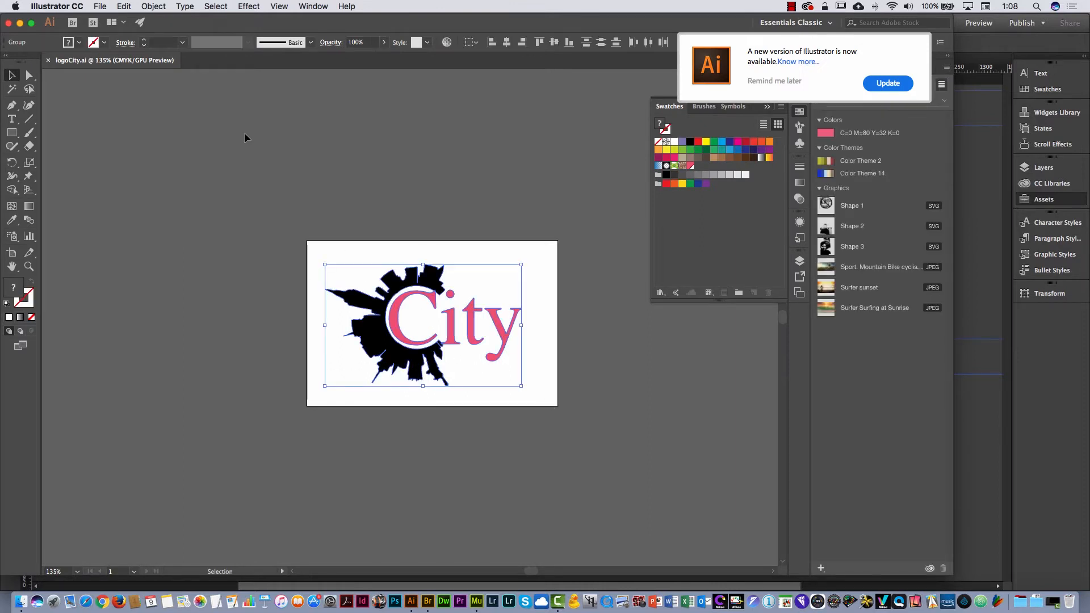
left_click(132, 8)
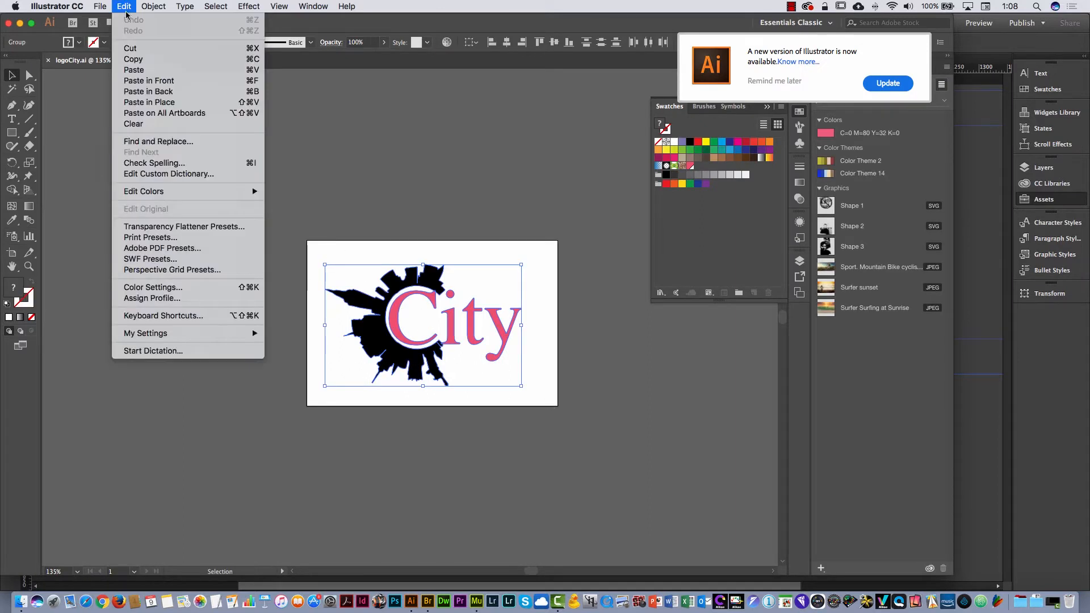
left_click(137, 68)
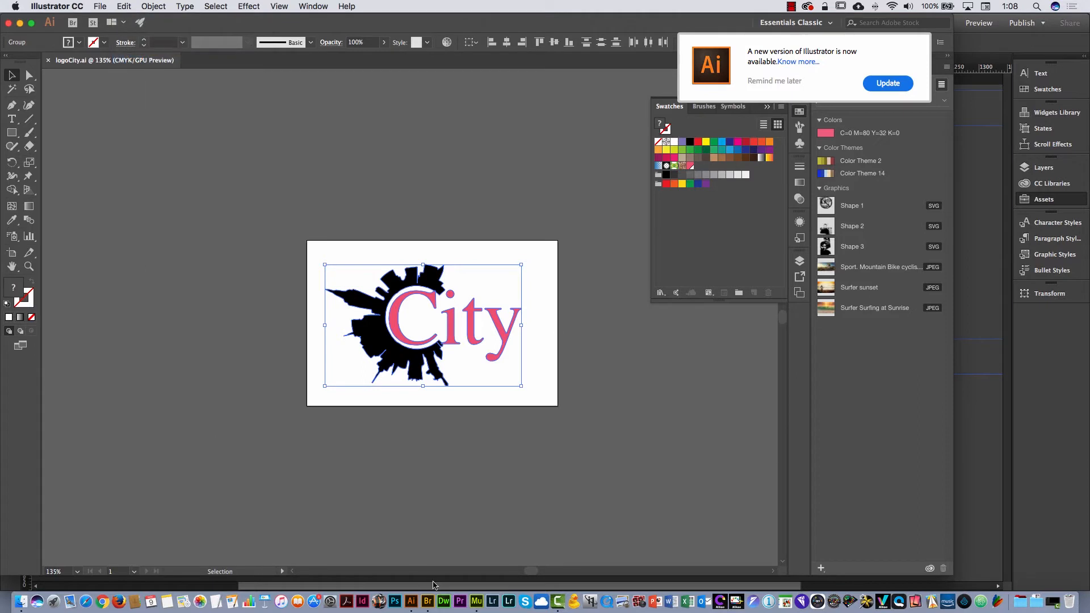
Switch back to Muse, paste the City logo and place it over the header's upper right area, at about X 677, Y 26.
left_click(476, 601)
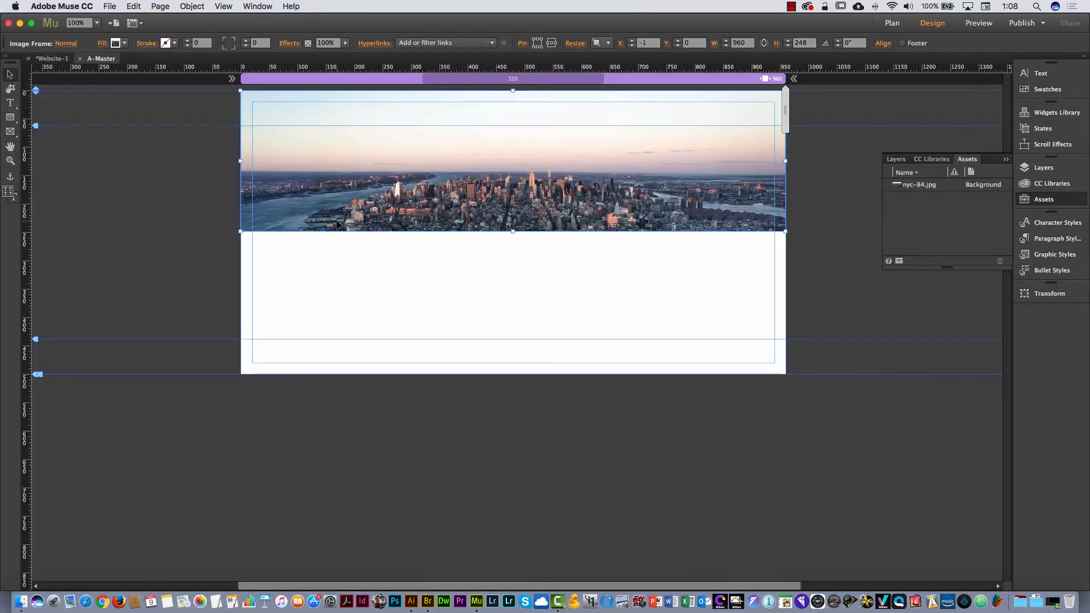
left_click(134, 7)
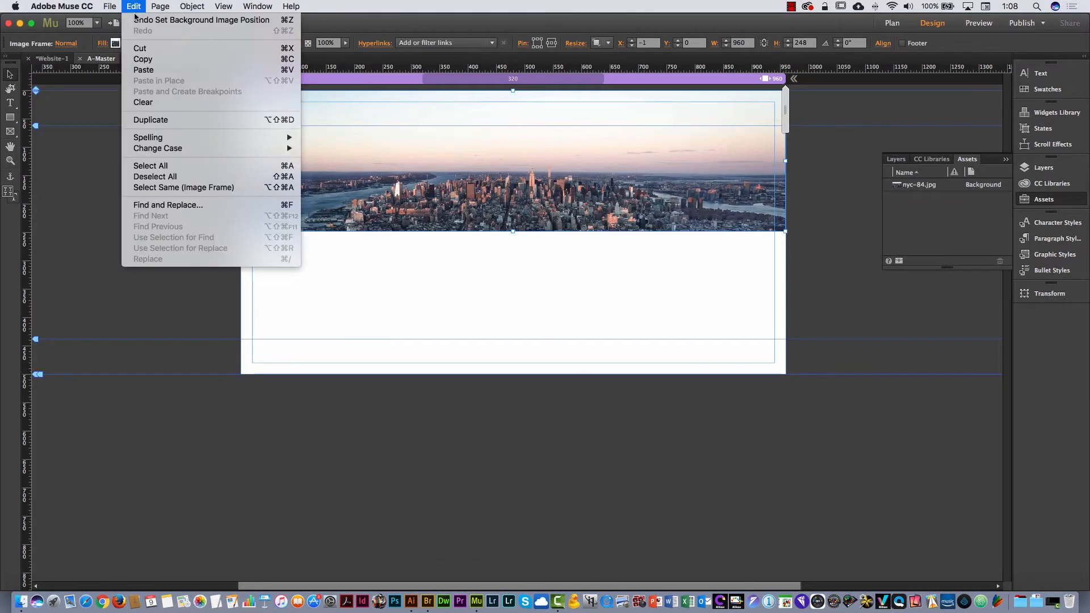
left_click(144, 68)
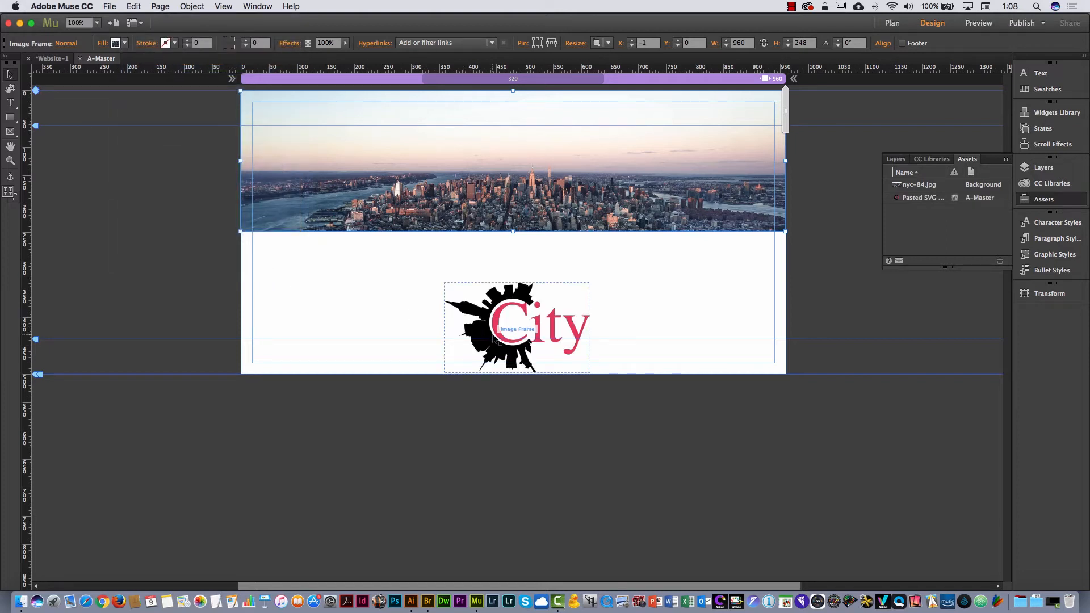
left_click_drag(493, 337, 666, 163)
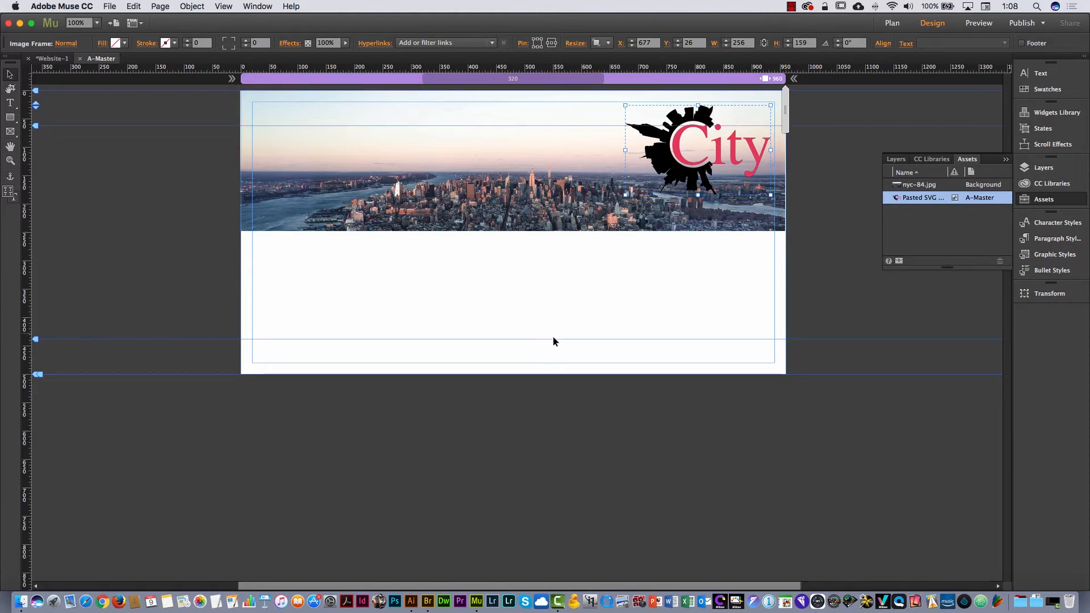
left_click(557, 351)
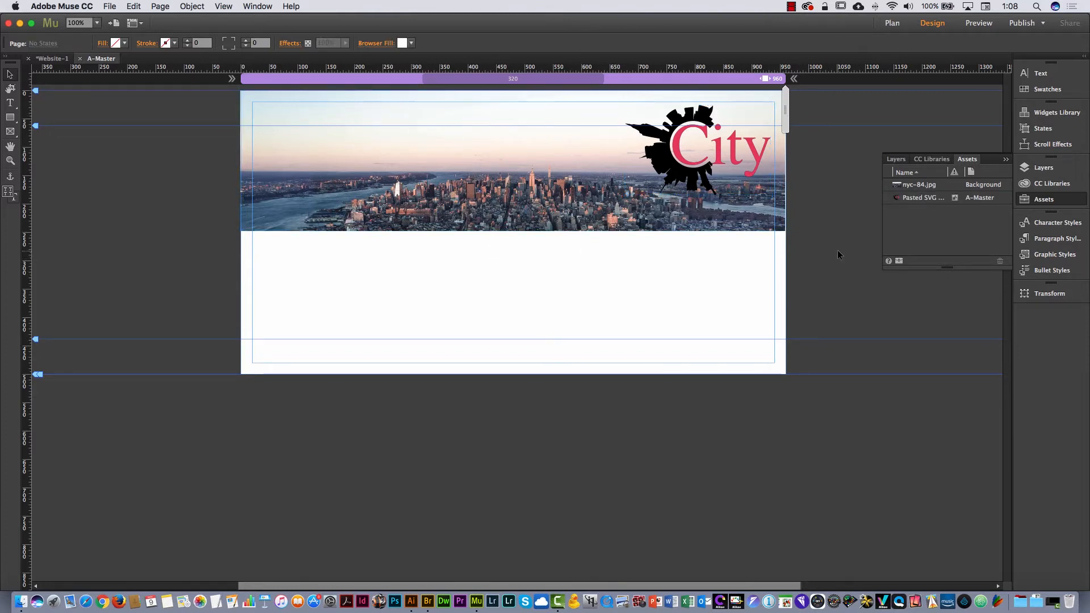
Insert a Horizontal menu widget from the Widgets Library below the header image, at about X 361, Y 314.
left_click(1050, 117)
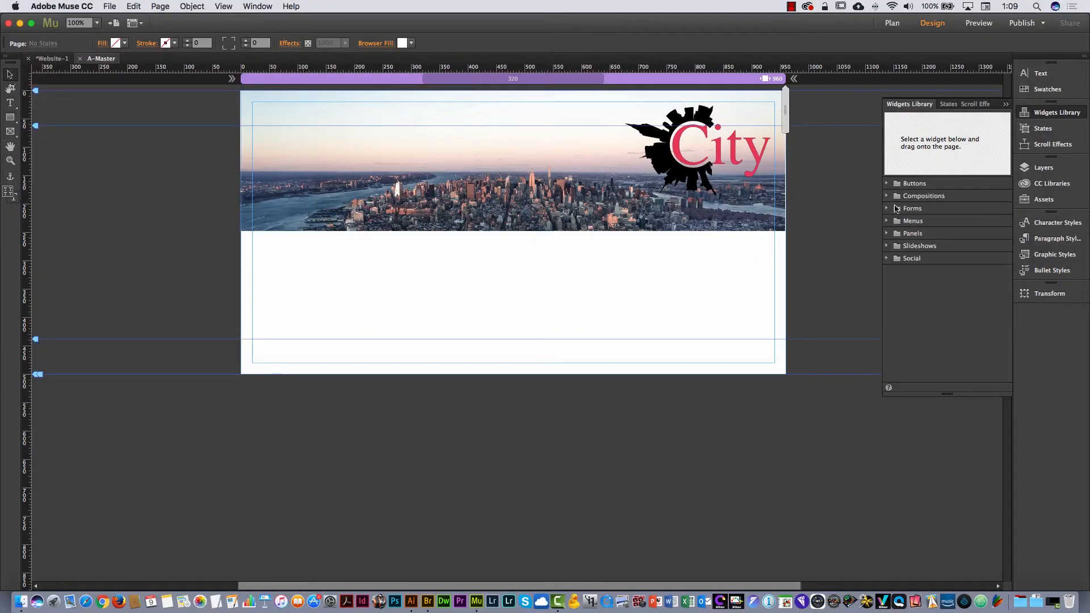
left_click(885, 221)
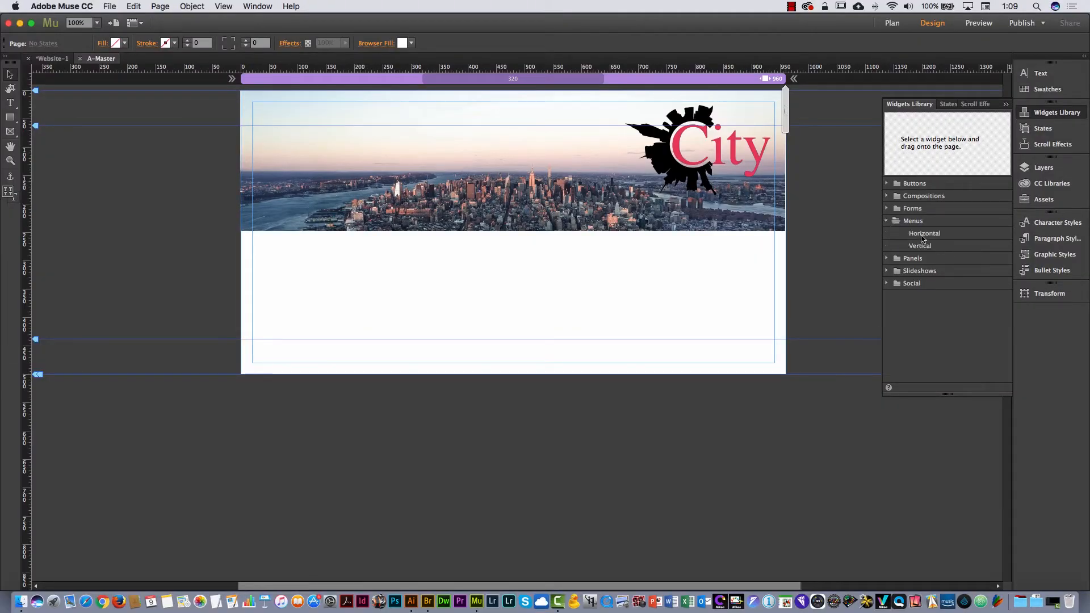
left_click_drag(933, 236, 446, 271)
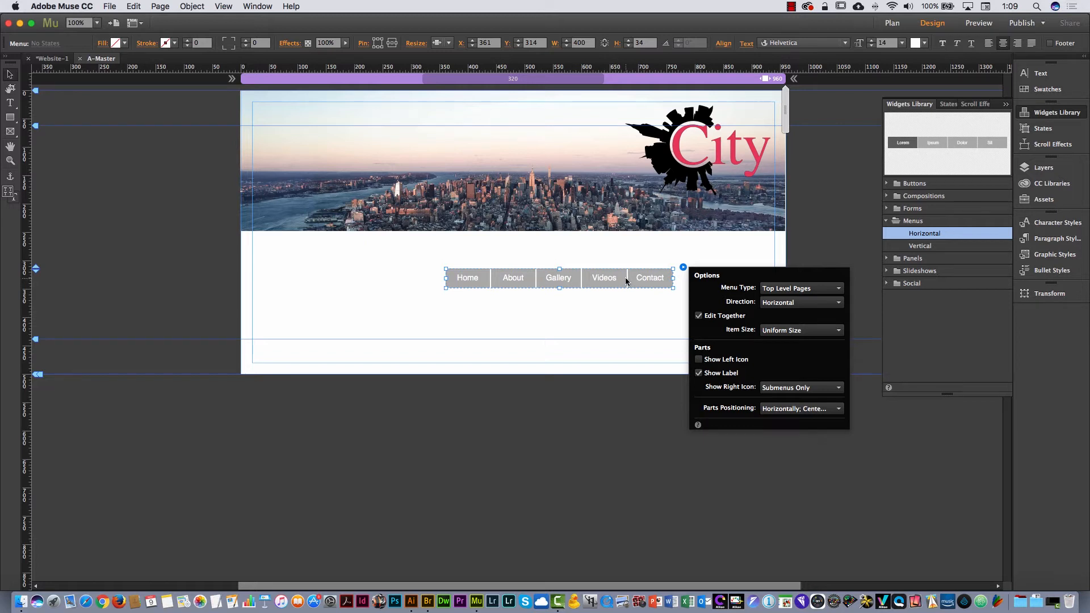
Move the menu widget onto the header's upper left area at X 20, Y 23 and enlarge it to 430 by 41.
left_click_drag(626, 281, 496, 126)
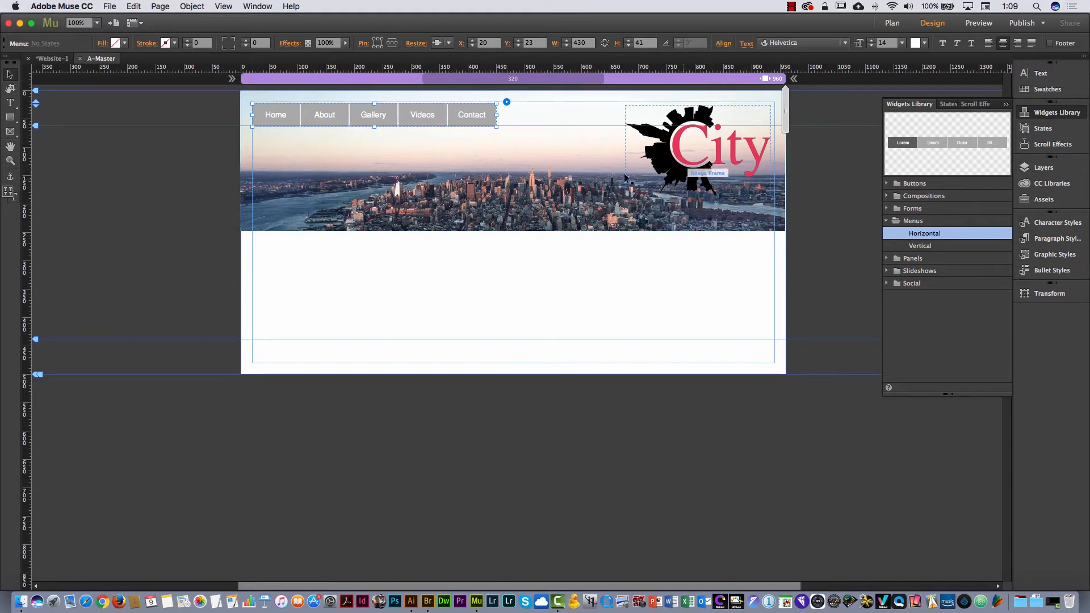
left_click(489, 113)
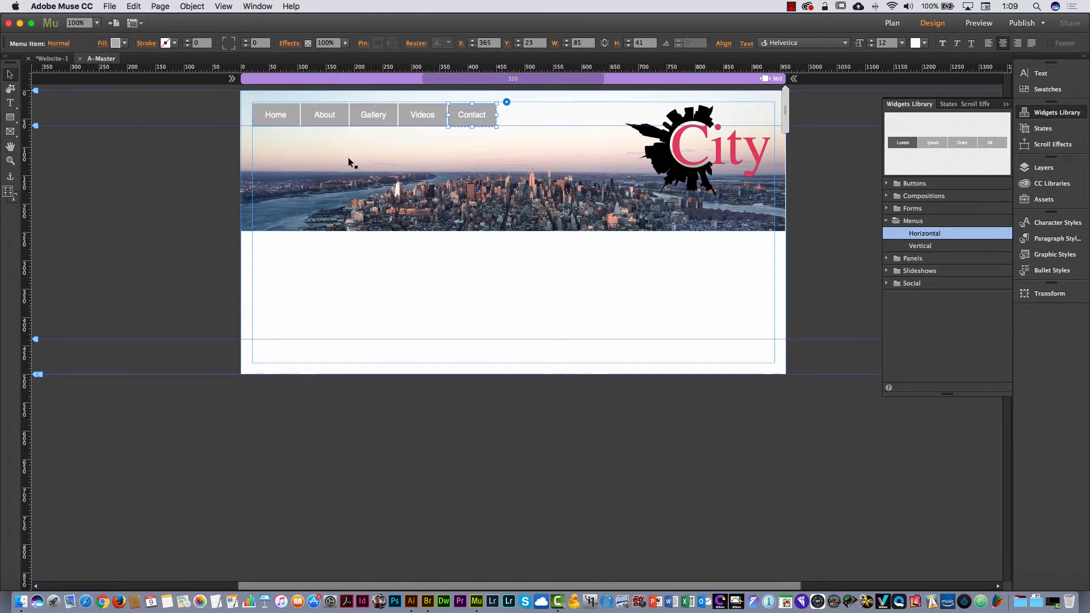
left_click(168, 172)
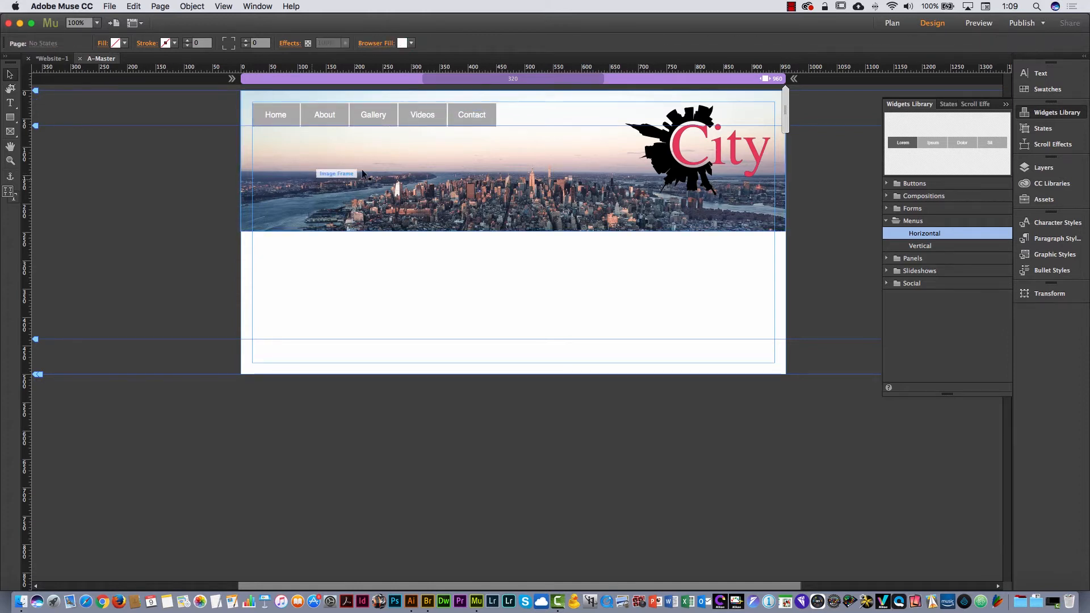
Select the Contact item in the menu and set the Normal state's fill to light blue 29AEE3.
left_click(485, 114)
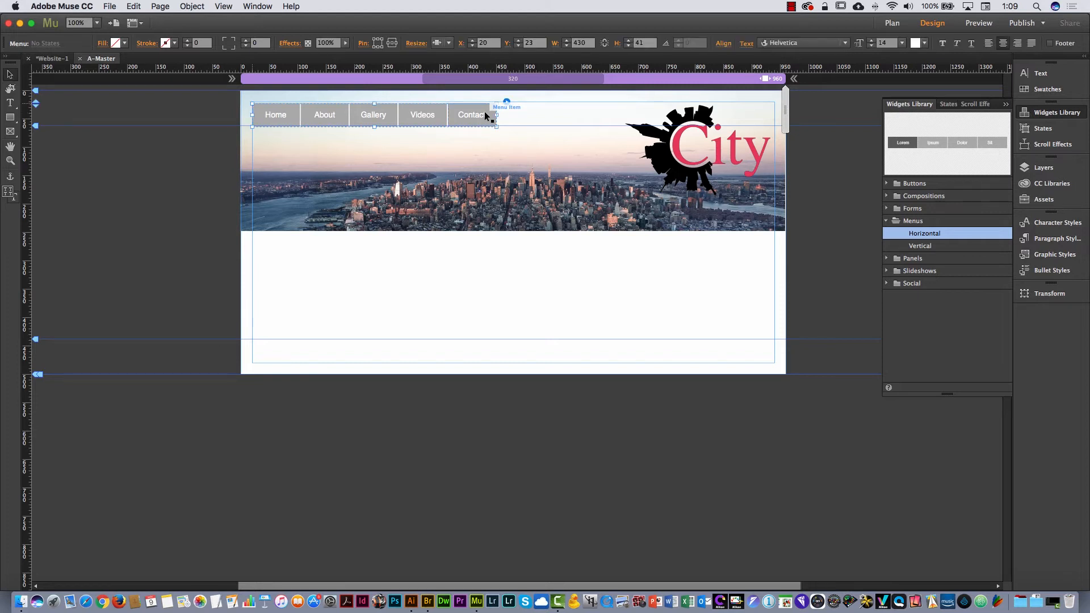
left_click(488, 112)
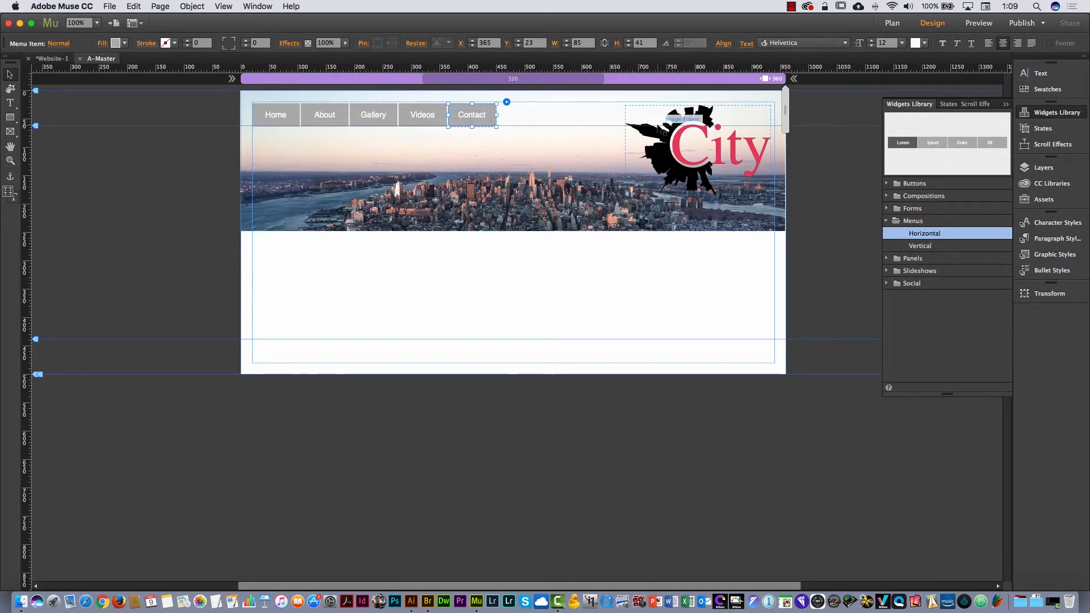
left_click(1042, 129)
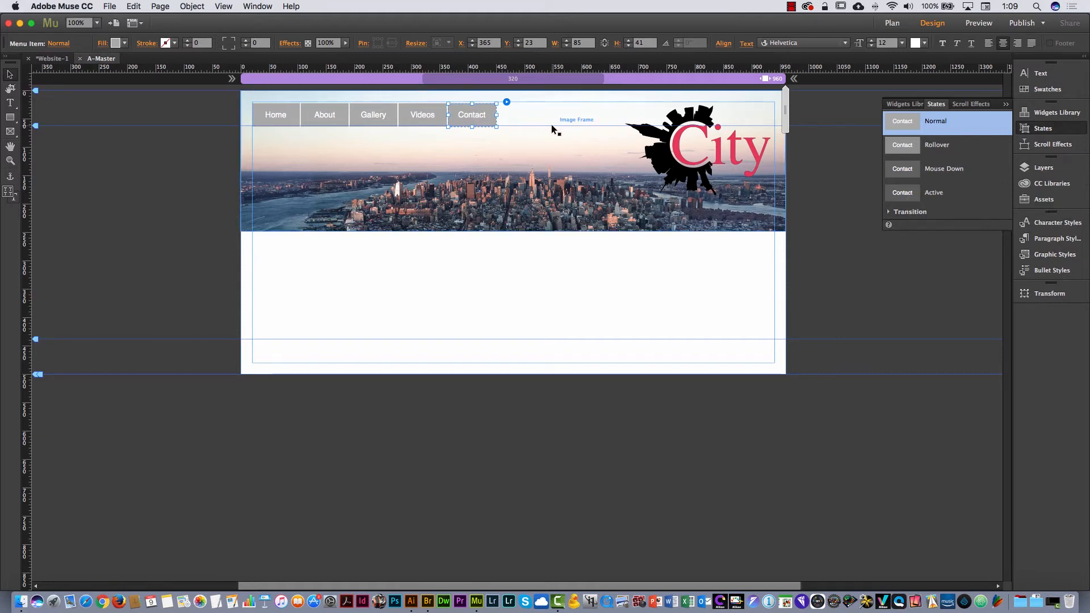
left_click(125, 44)
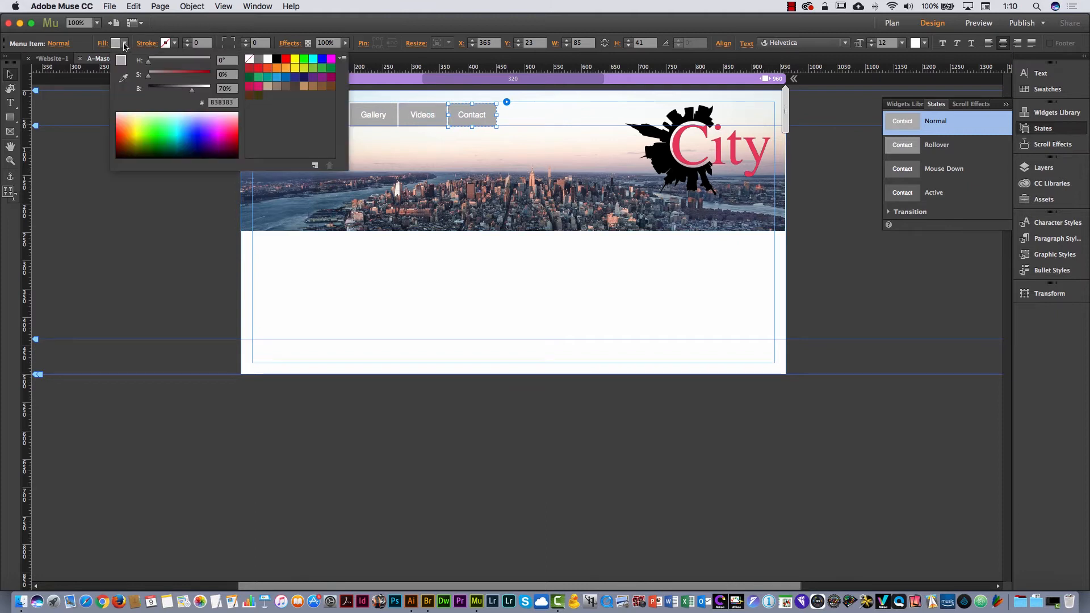
left_click(276, 78)
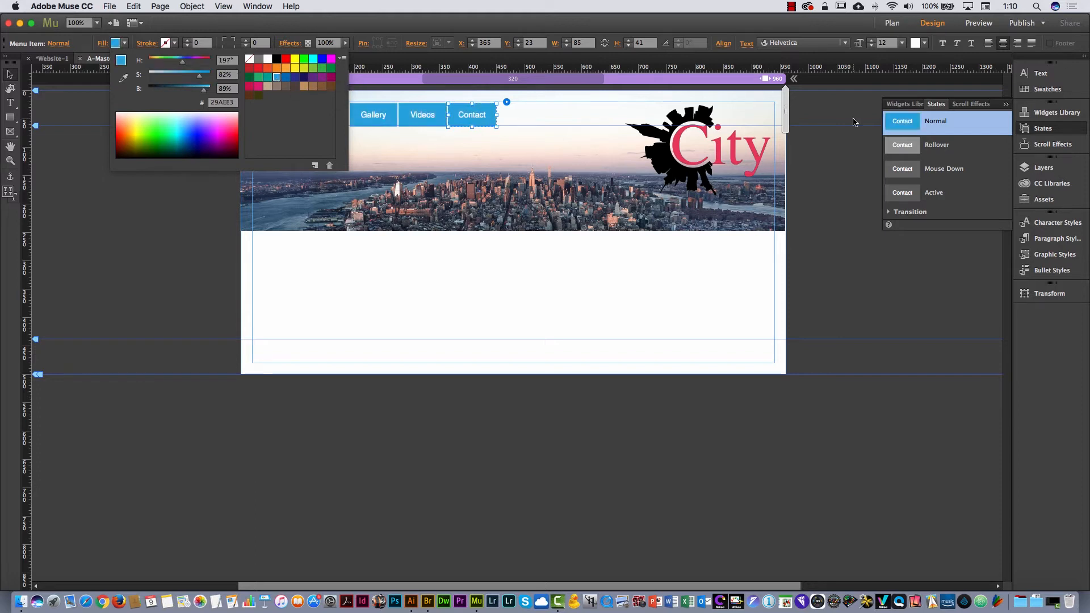
Set the fill of the menu item's Rollover state to the darker blue 0074BD.
left_click(902, 142)
left_click(903, 143)
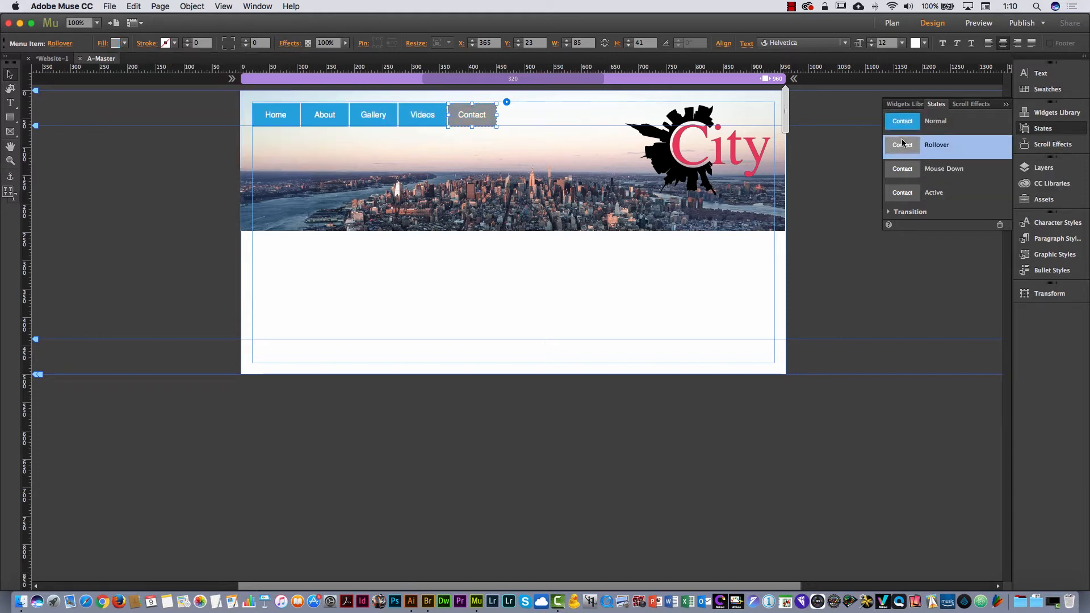
left_click(125, 43)
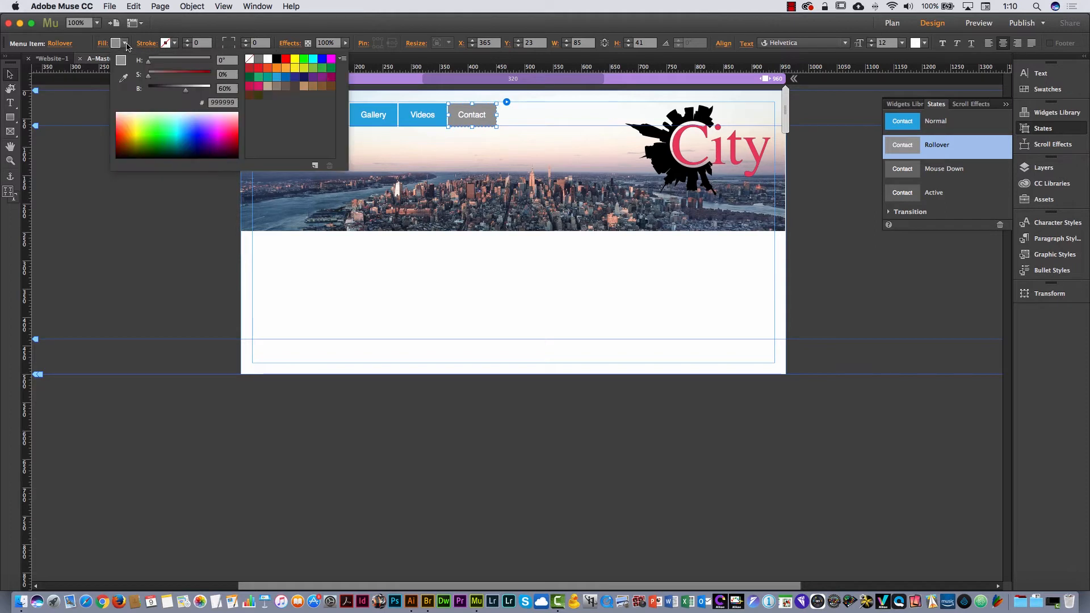
left_click(284, 77)
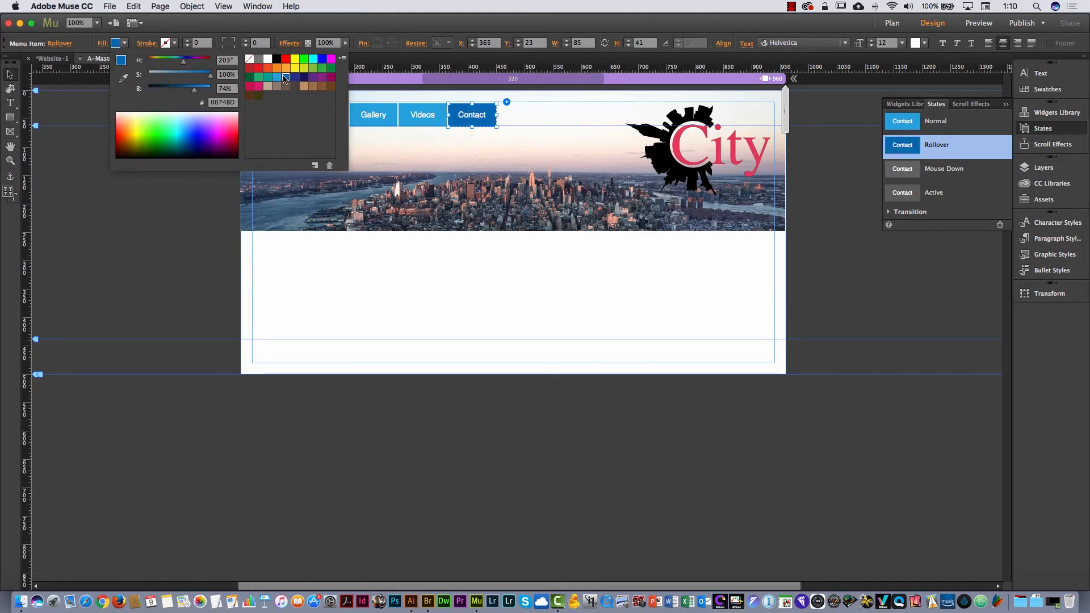
Check the menu item's Mouse Down and Active states, and turn on the Fade transition for its Rollover state.
left_click(915, 174)
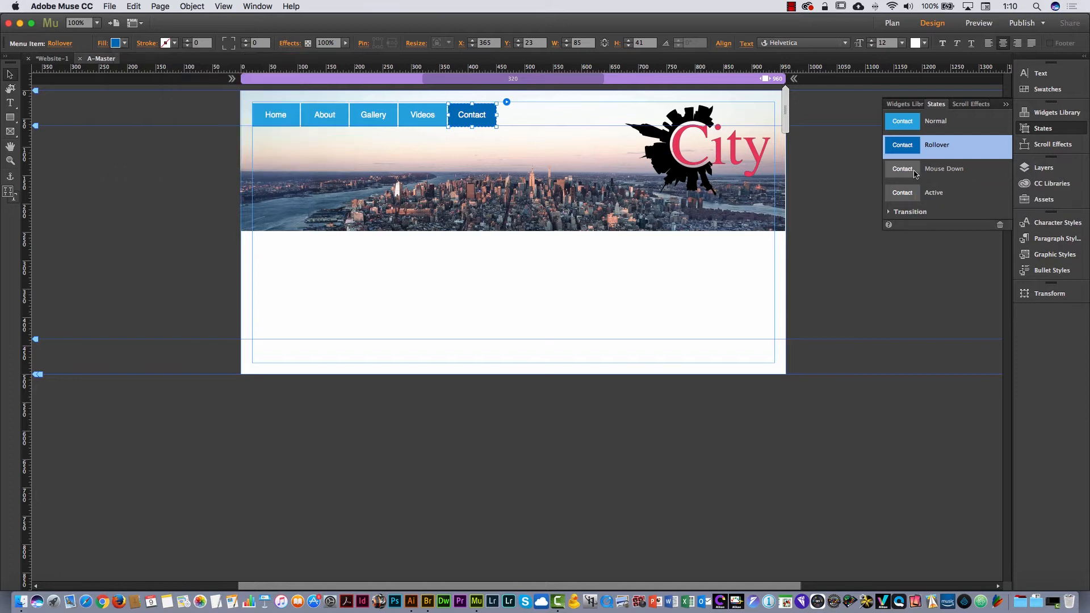
left_click(915, 173)
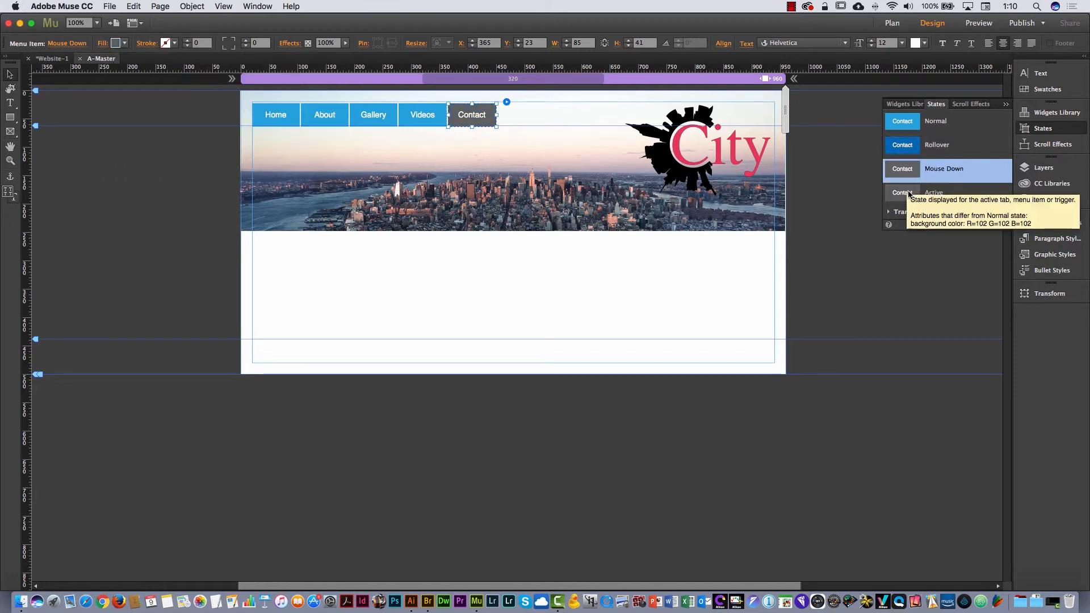
left_click(909, 193)
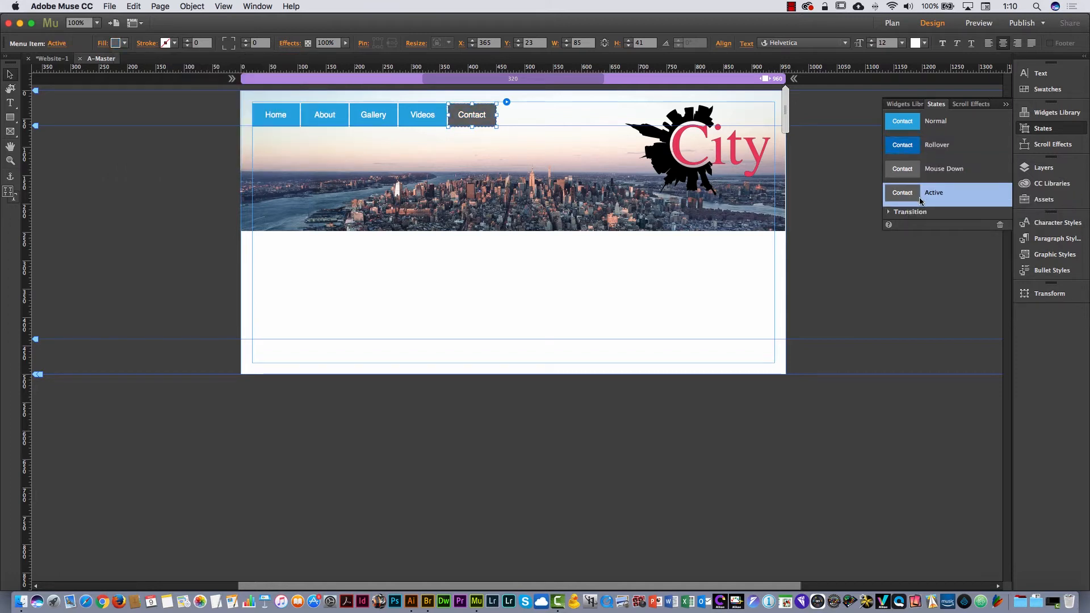
left_click(916, 150)
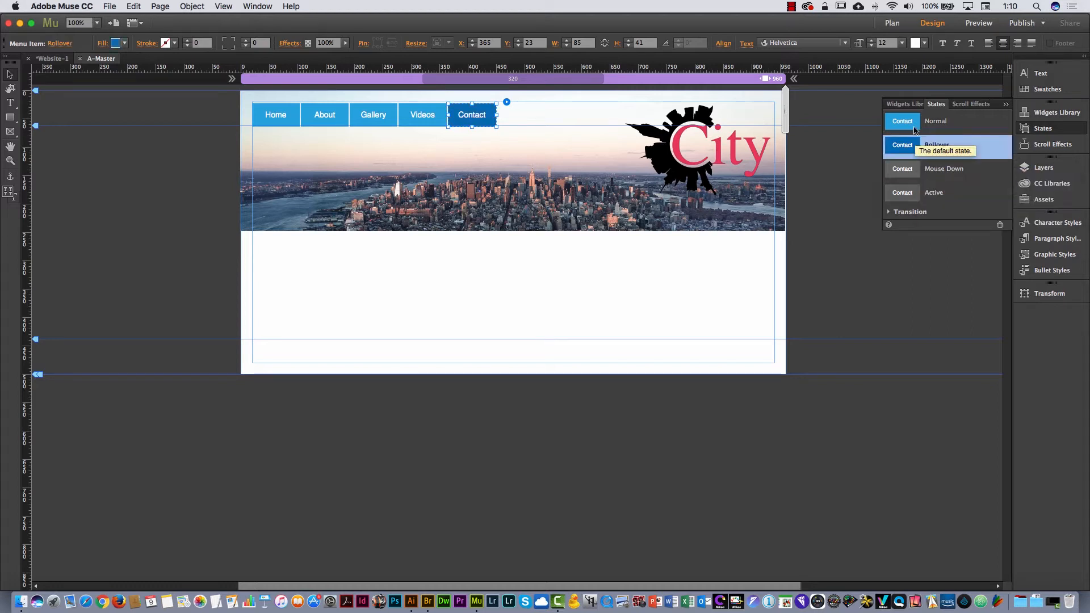
left_click(888, 213)
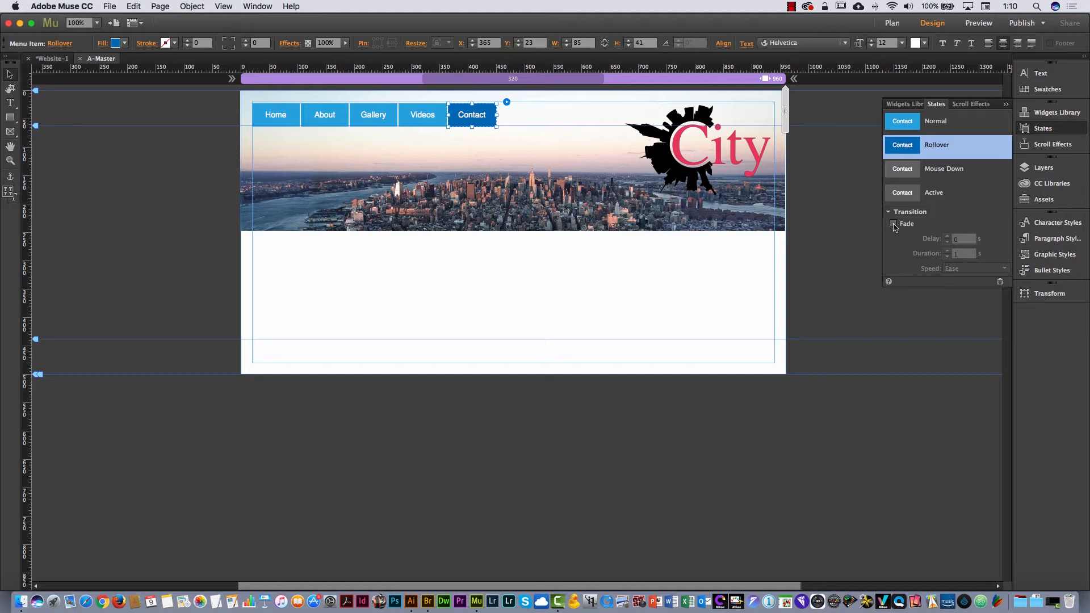
left_click(893, 224)
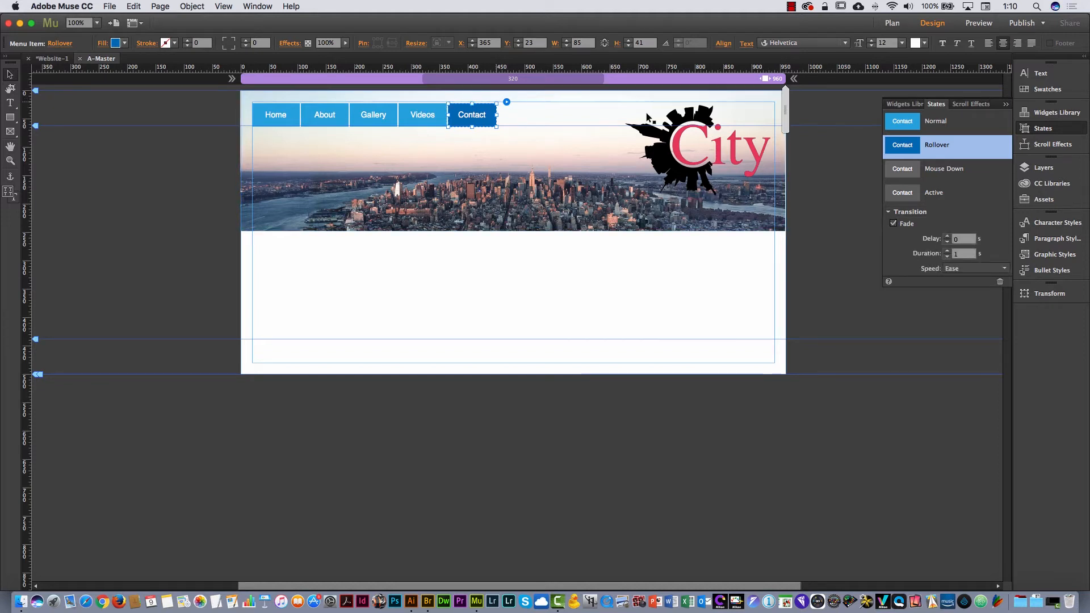
left_click(894, 124)
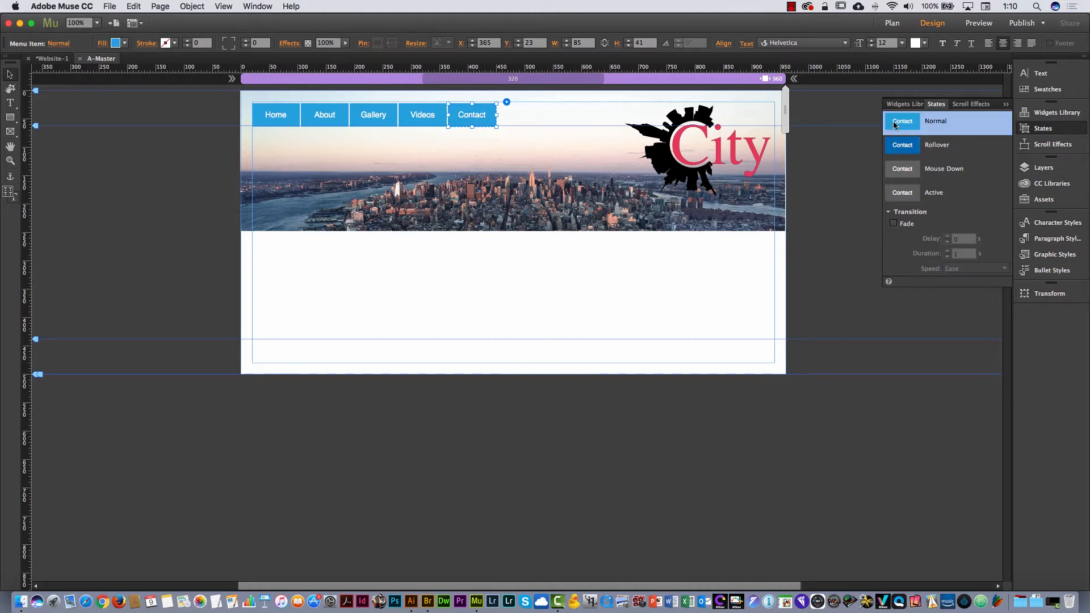
left_click(1004, 105)
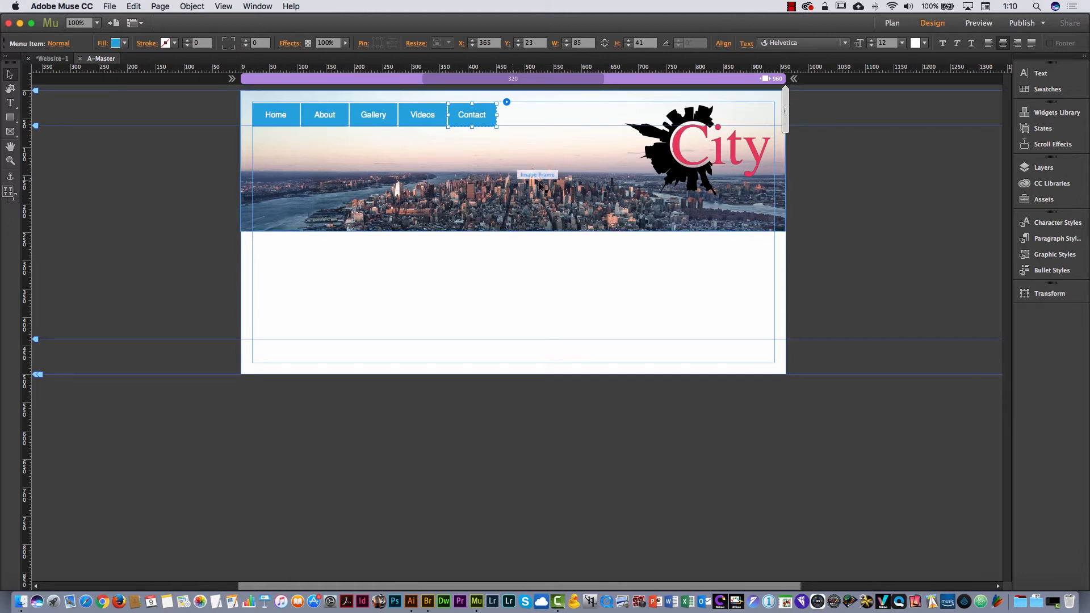
left_click(557, 330)
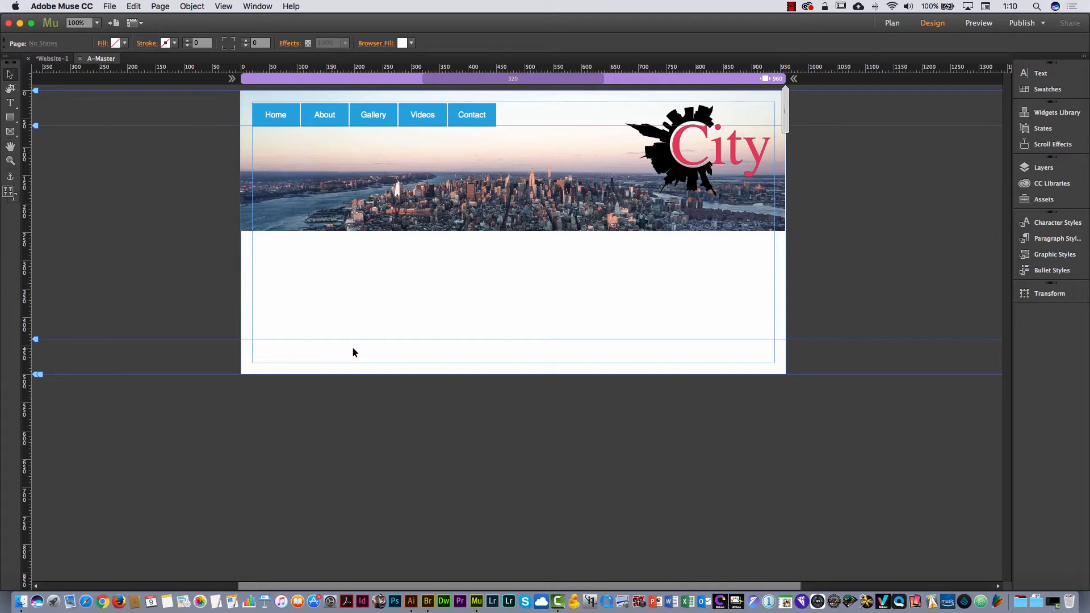
Insert a Facebook Like widget from the Social widgets below the header image, at about X 127, Y 369.
left_click(1047, 114)
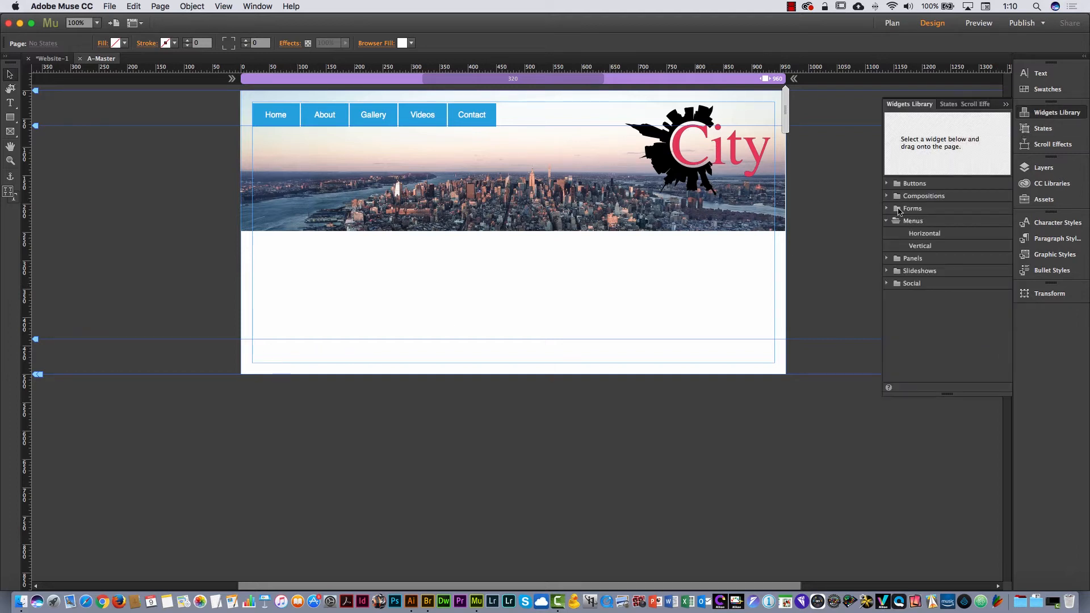
left_click(887, 221)
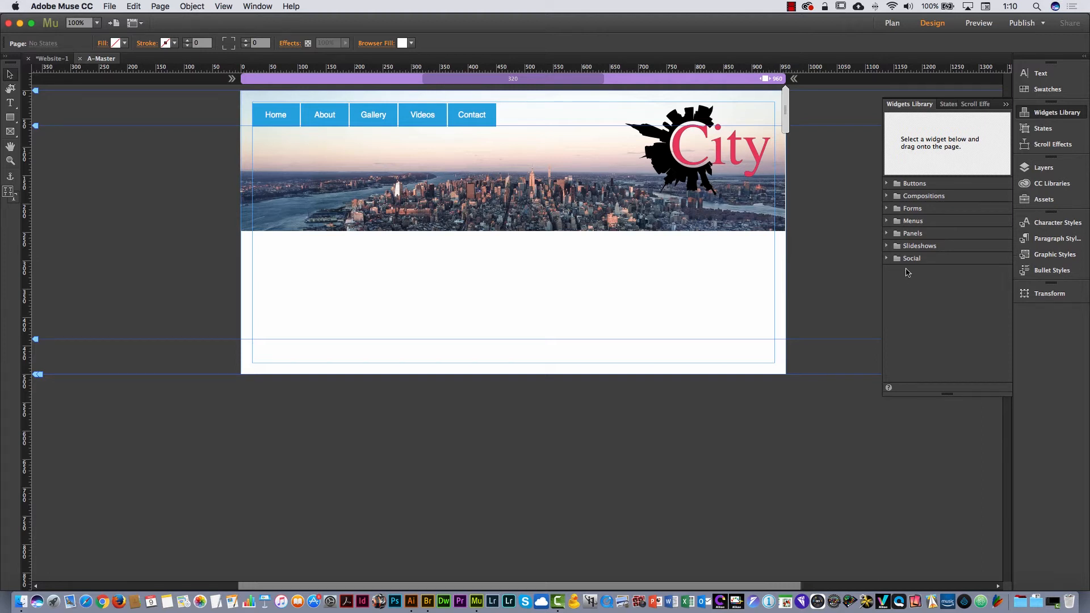
left_click(887, 259)
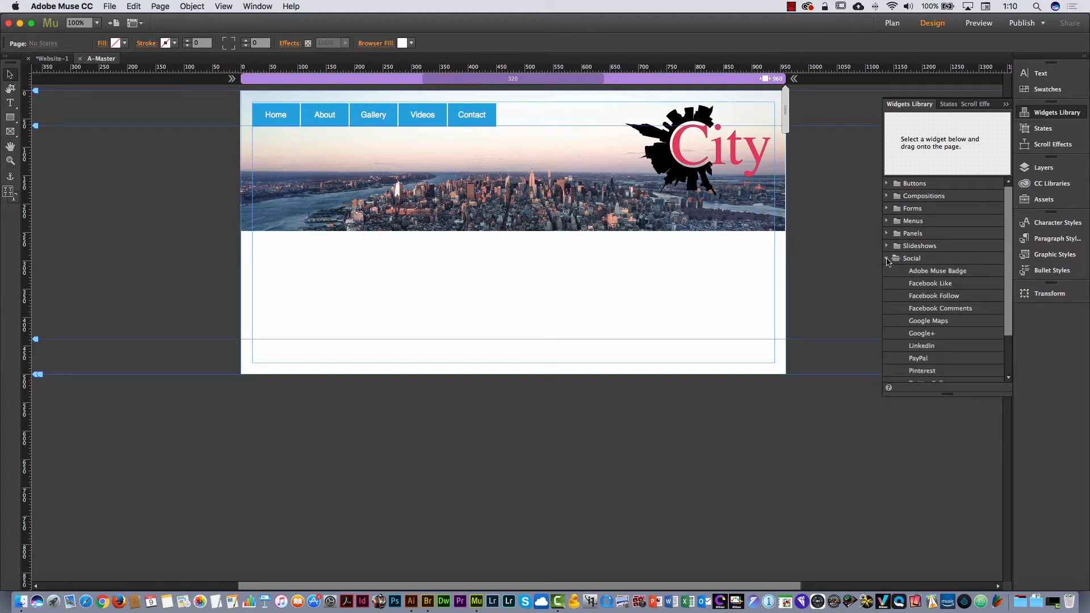
left_click(923, 286)
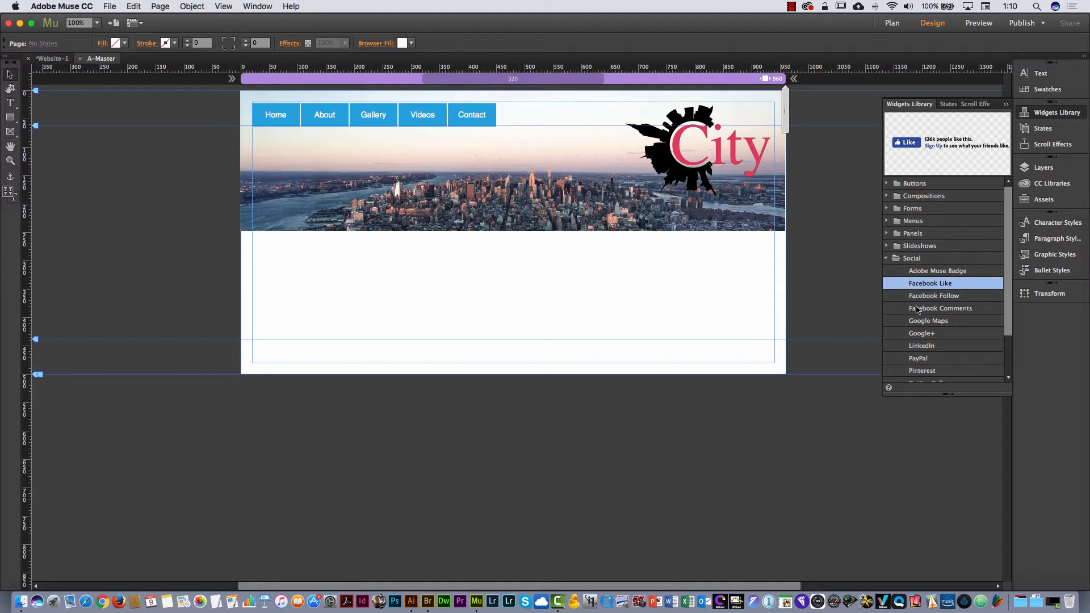
left_click_drag(931, 286, 312, 302)
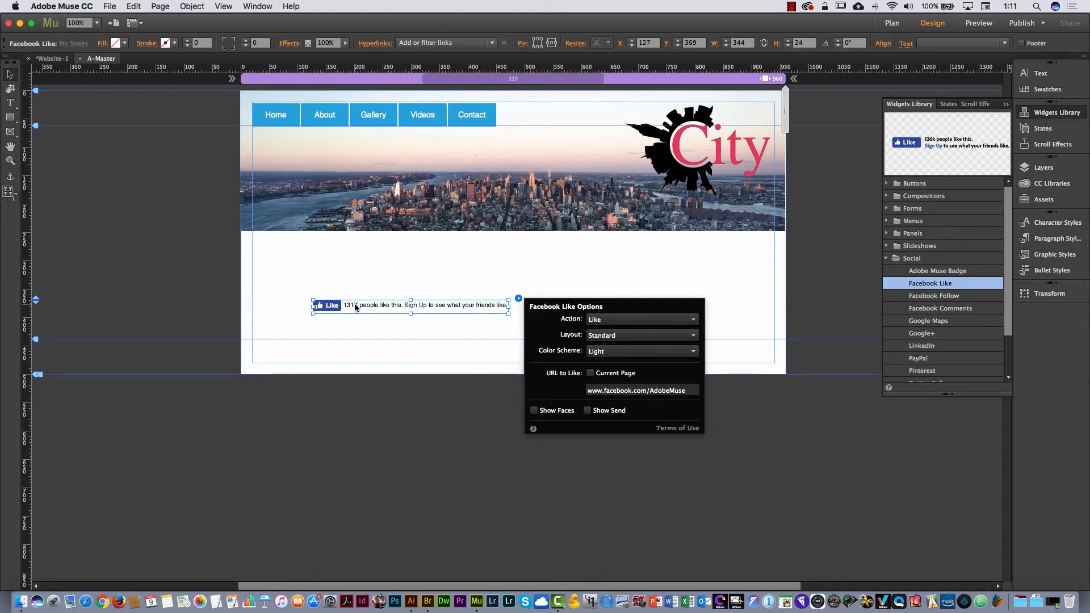
Move the Facebook Like widget into the footer area at about X 34, Y 451 and mark it as a Footer item.
left_click_drag(354, 307, 302, 355)
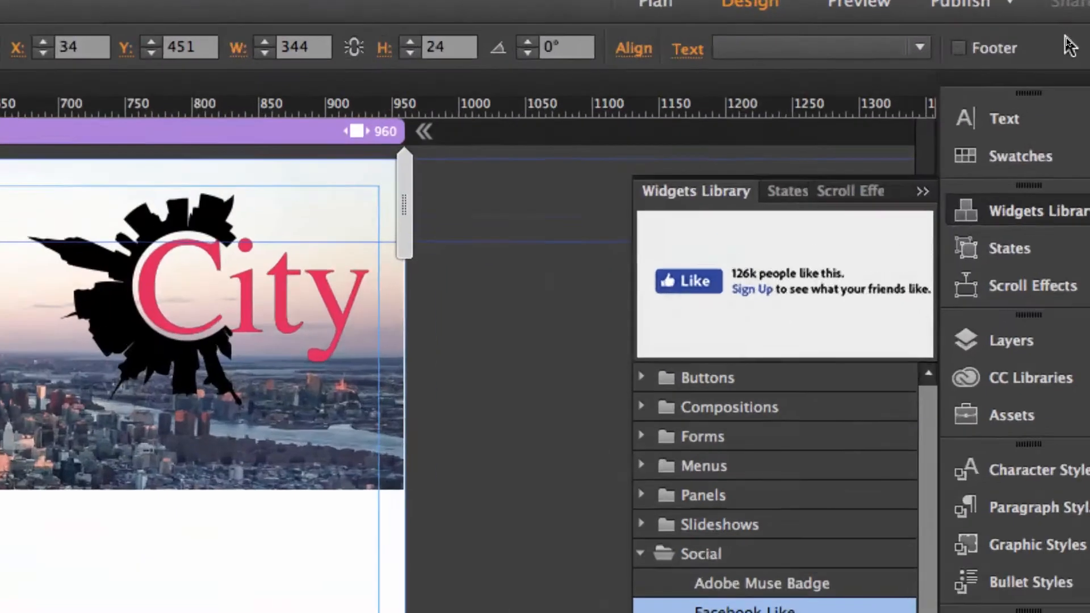
left_click(993, 49)
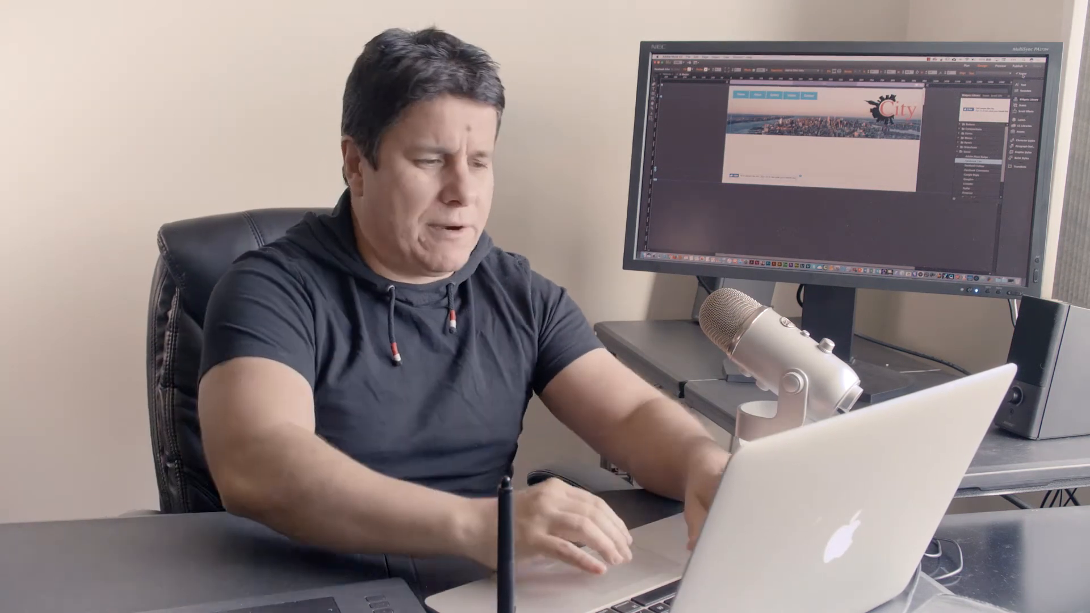
left_click(828, 163)
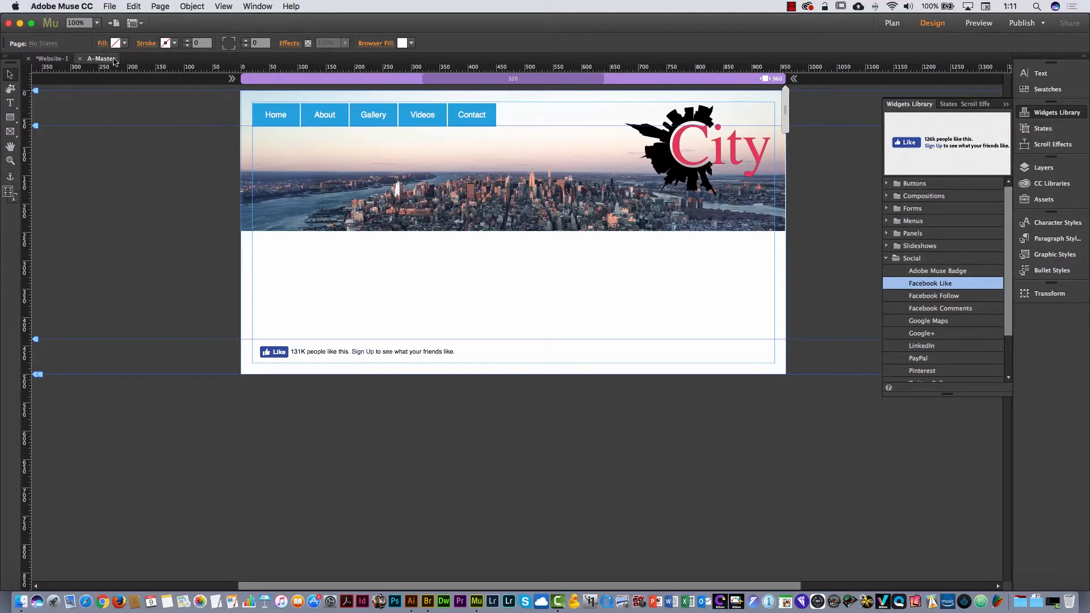
Close the A-Master page and open the Home page for editing.
left_click(81, 59)
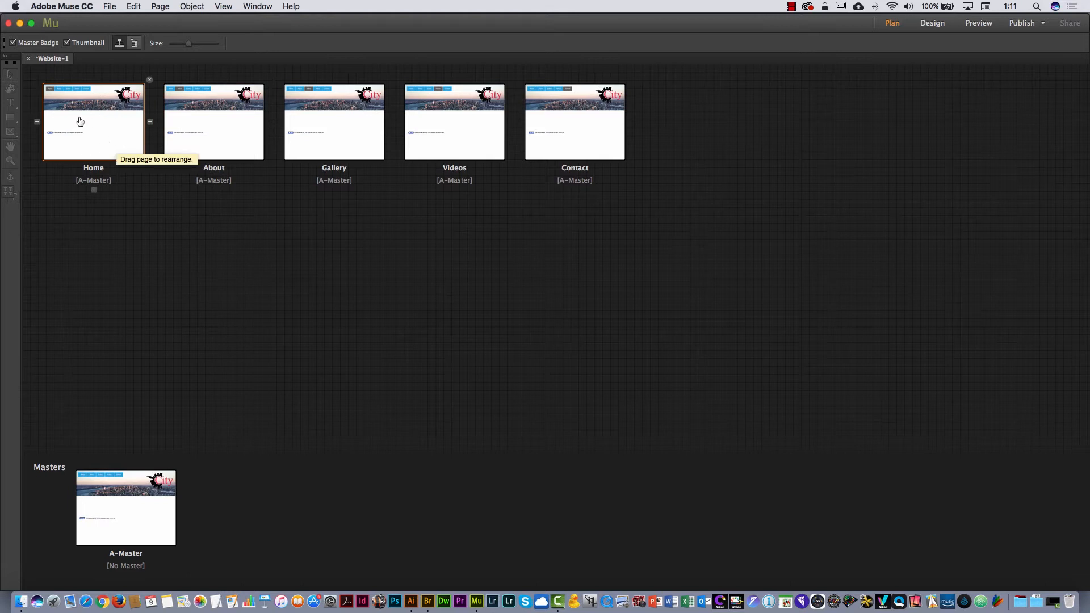
double_click(107, 127)
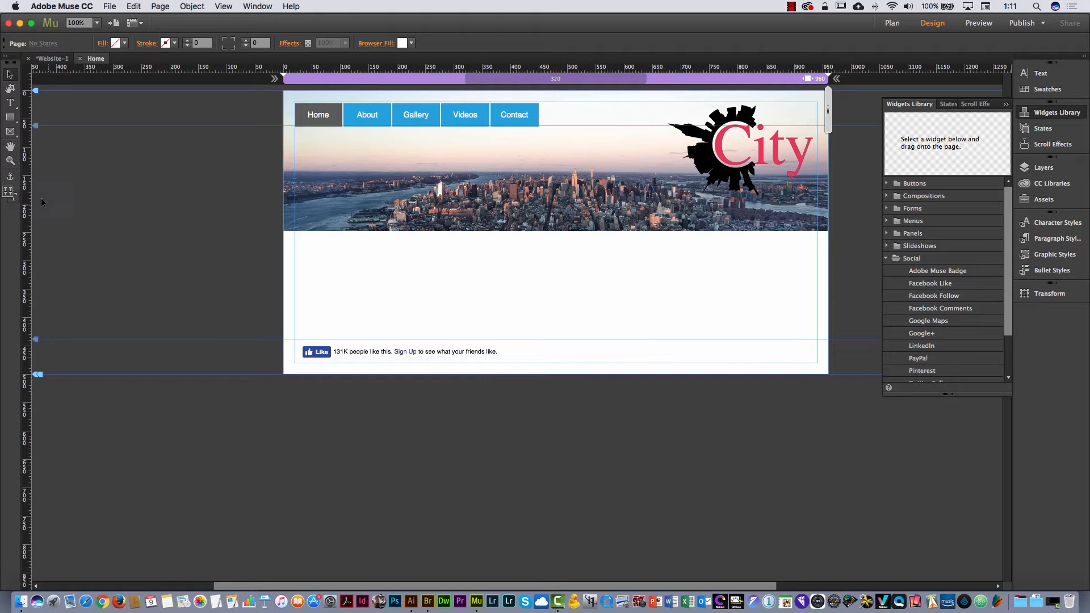
Draw a circular ellipse frame about 158 px in diameter below the header image, at about X 189, Y 289.
left_click(10, 132)
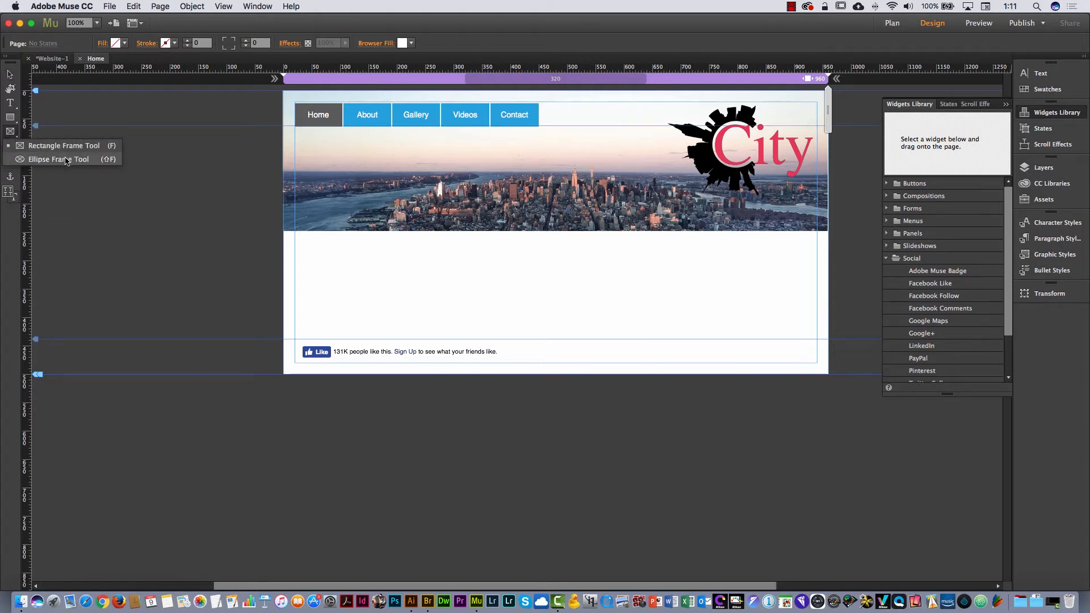
left_click(59, 160)
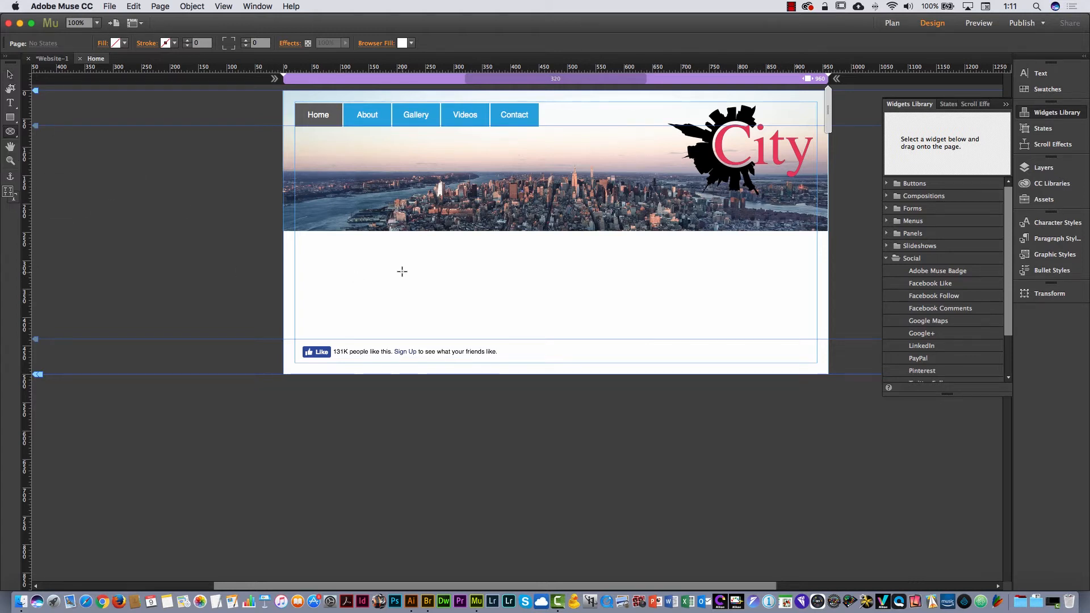
left_click_drag(393, 256, 487, 330)
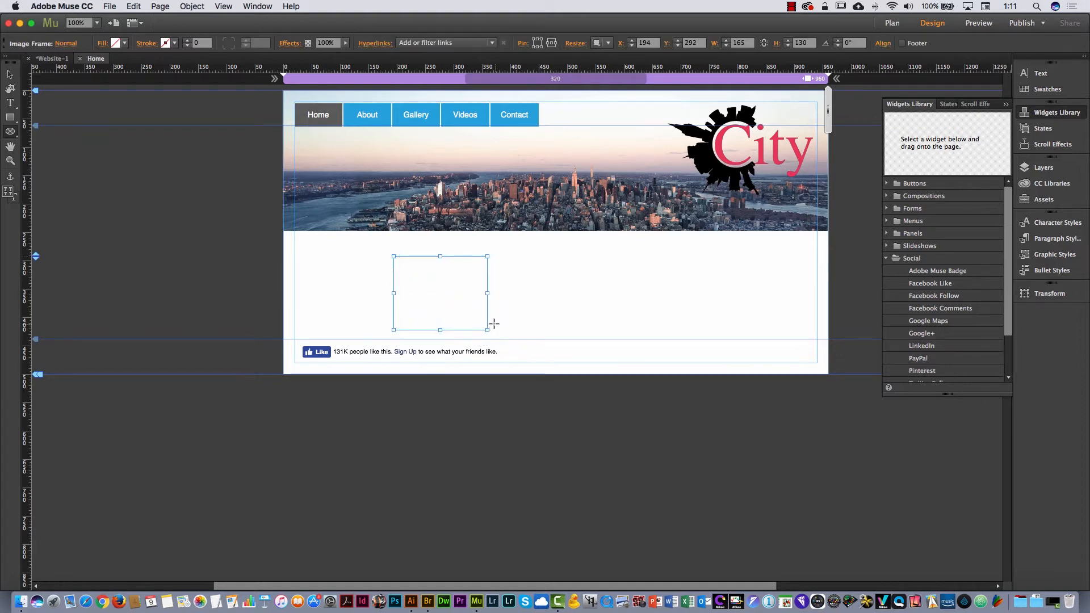
key("Delete")
left_click_drag(390, 255, 479, 321)
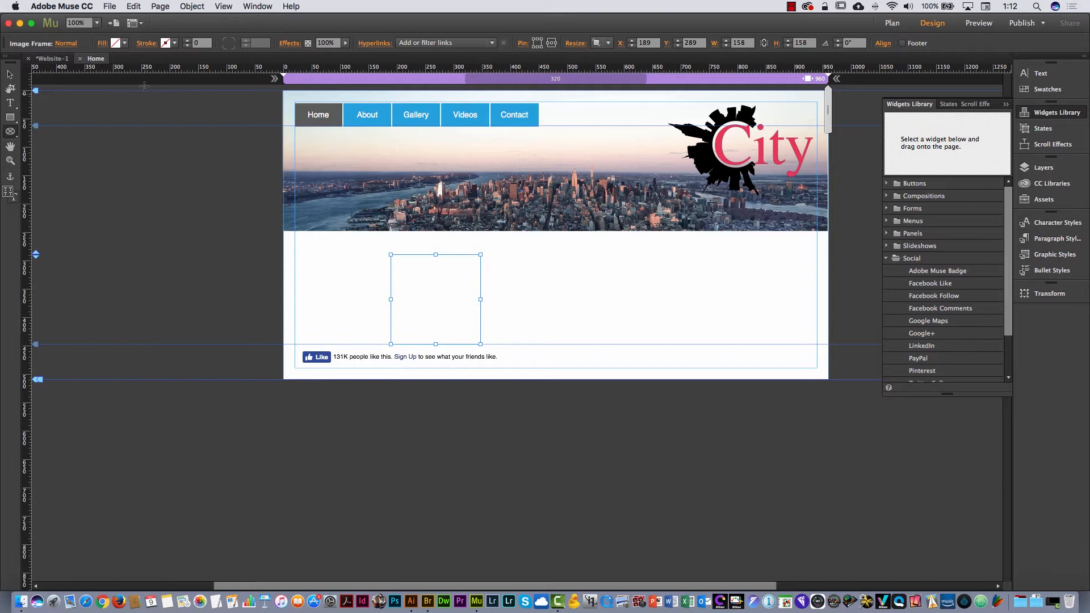
Fill the circular frame with the image _DSC6007.jpg and set its fitting to Scale to Fill.
left_click(103, 43)
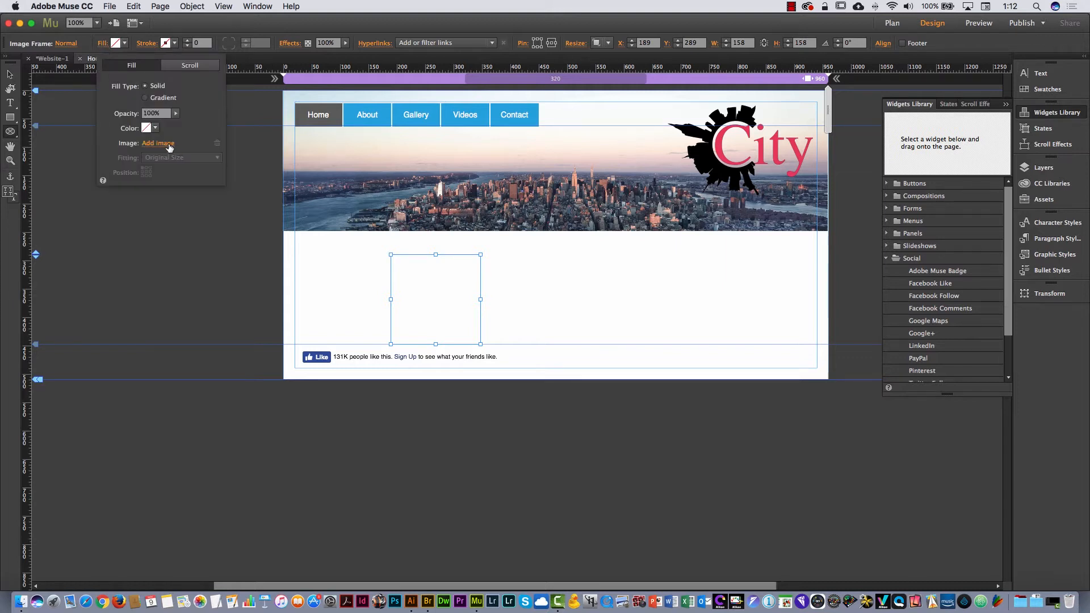
left_click(163, 144)
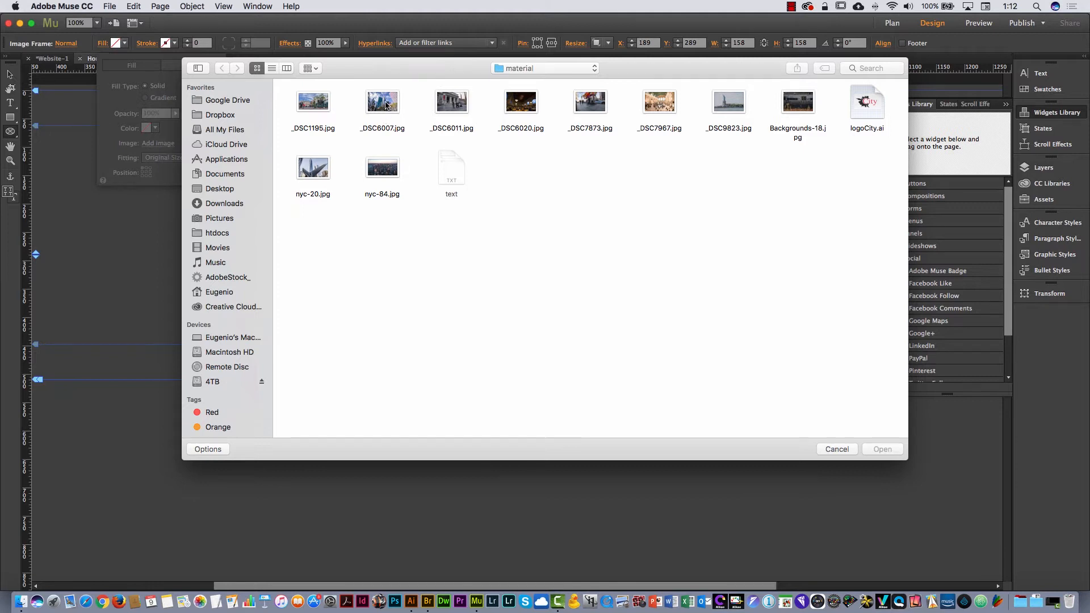
left_click(385, 105)
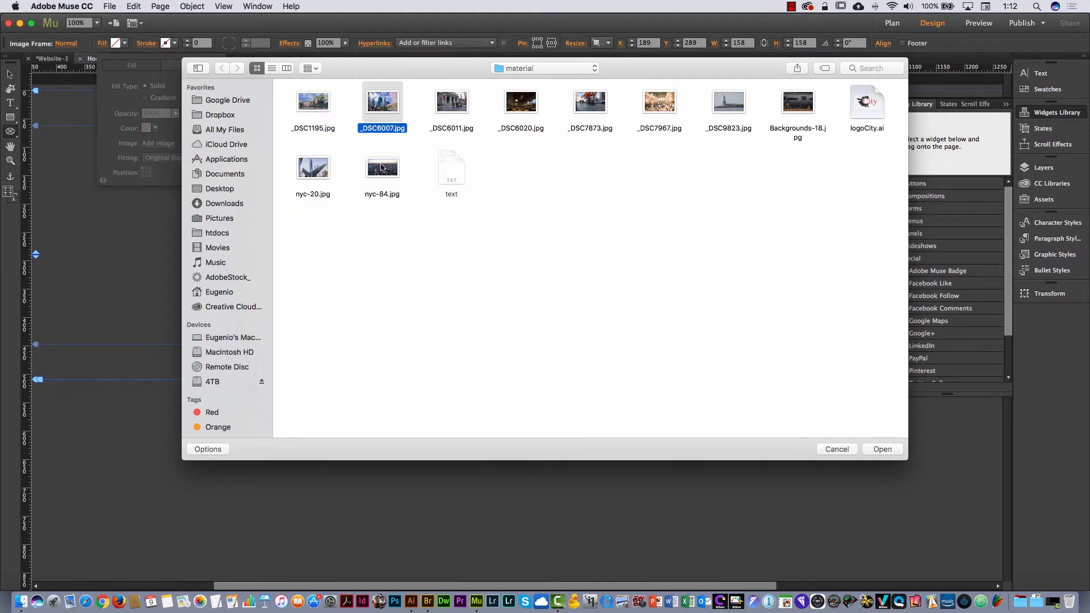
left_click(882, 449)
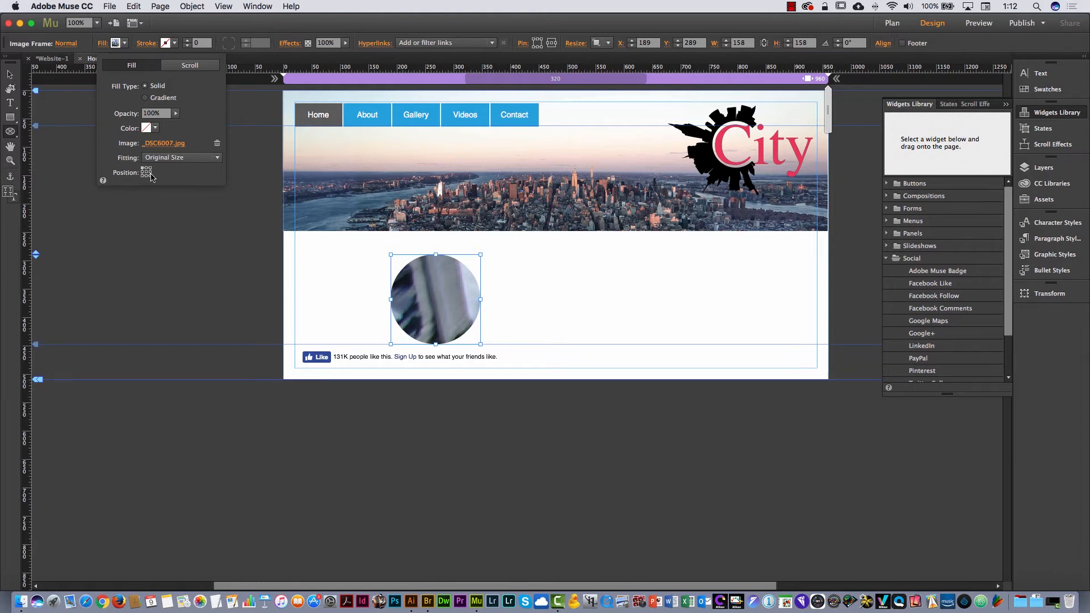
left_click(181, 158)
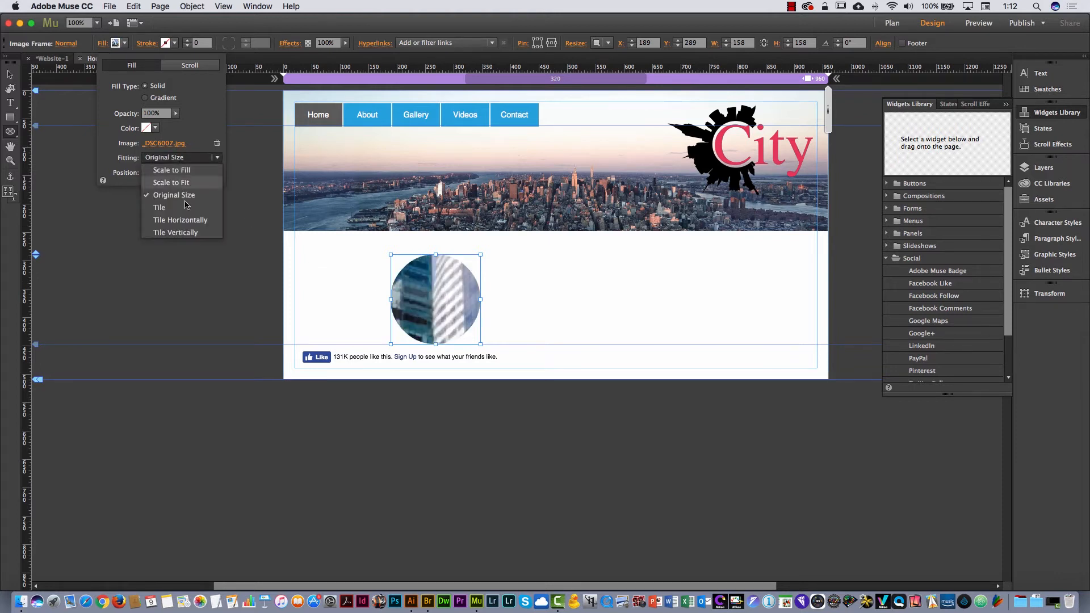
left_click(187, 172)
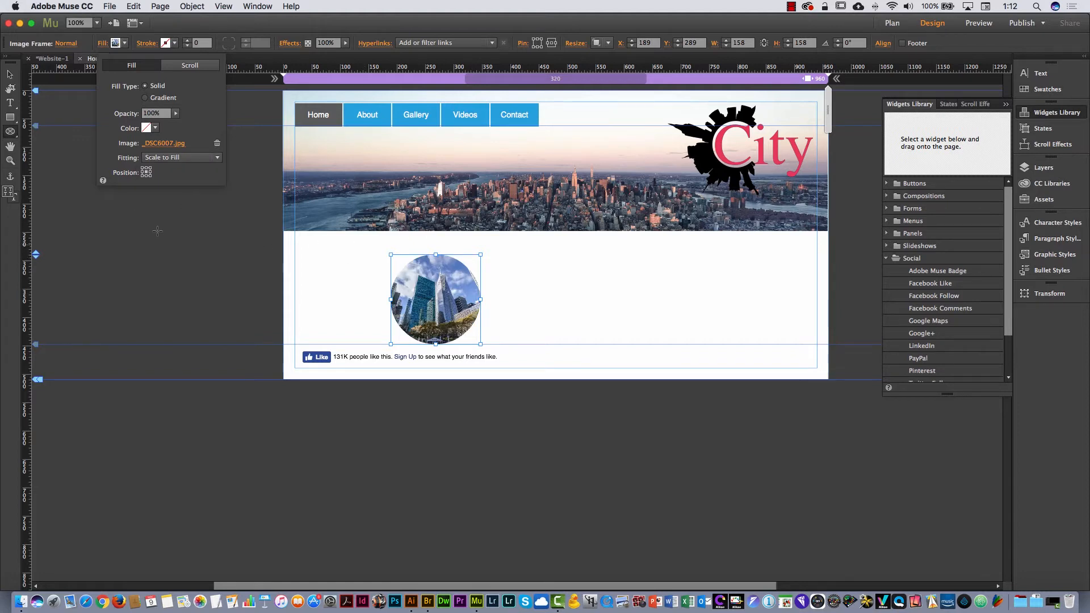
Give the circular frame a light blue stroke (29AEE3) with a width of 7.
left_click(176, 44)
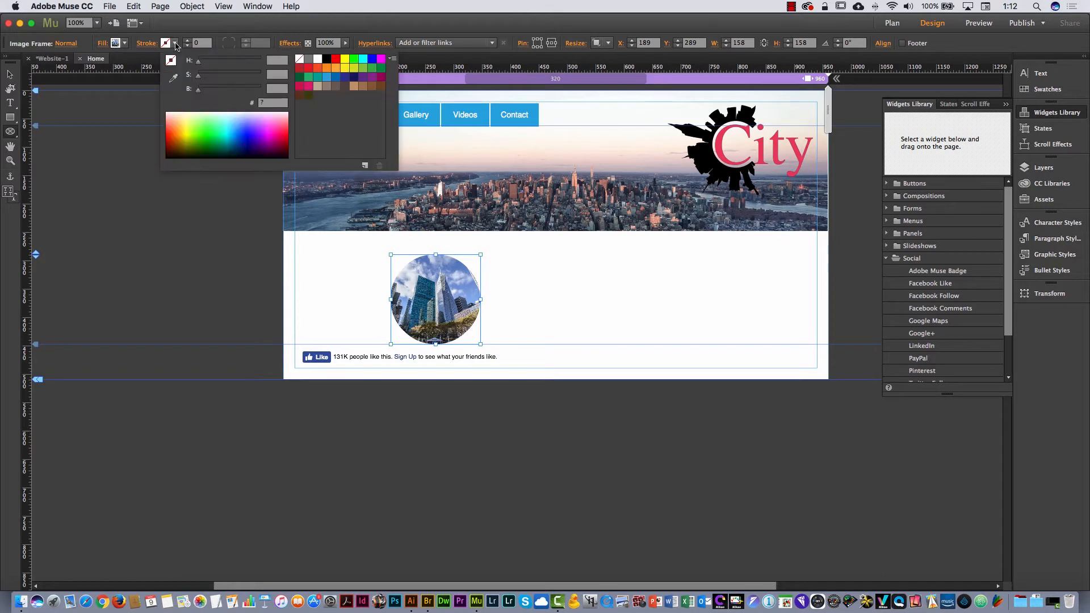
left_click(326, 76)
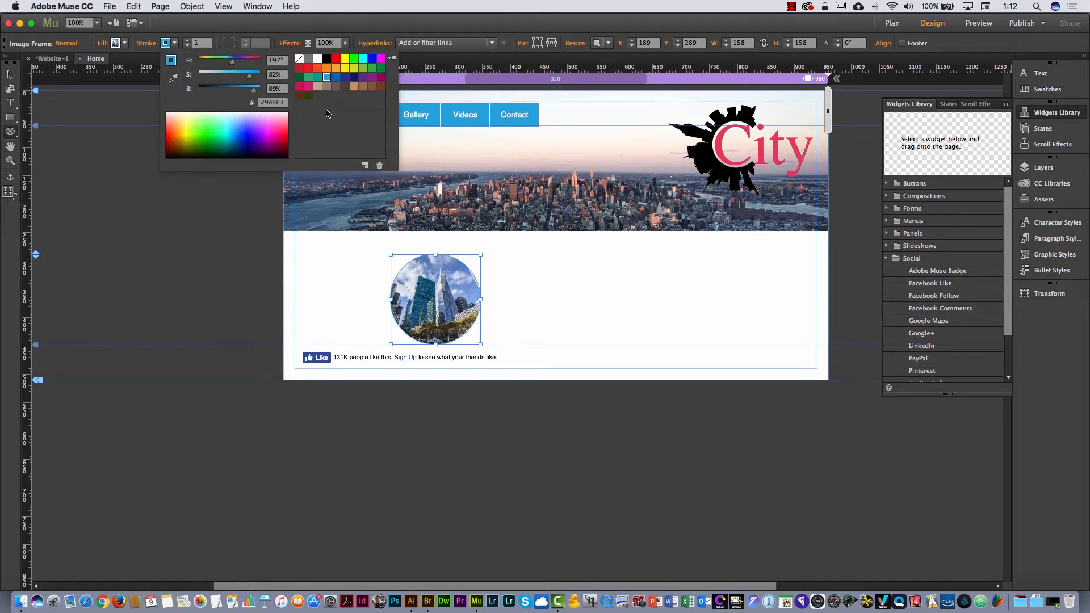
left_click(189, 40)
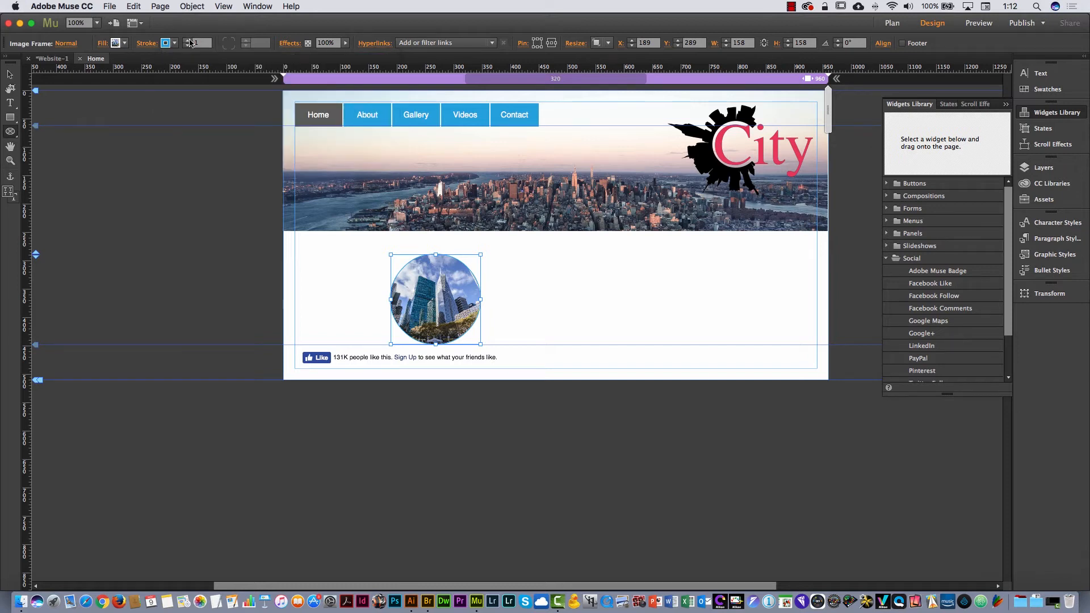
left_click(188, 40)
left_click(189, 40)
left_click(188, 40)
left_click(188, 41)
left_click(188, 41)
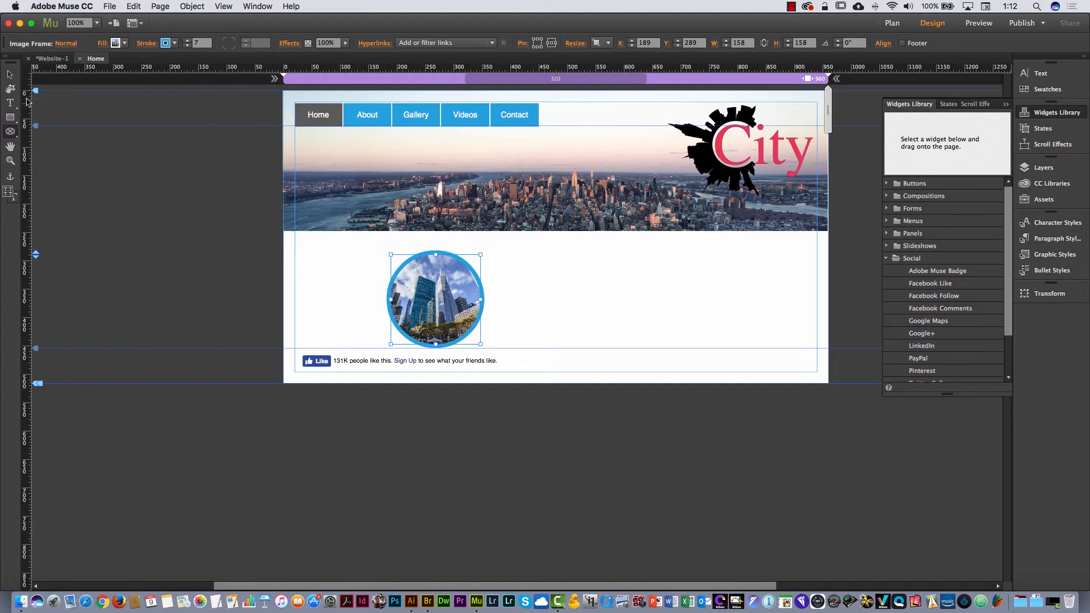
Turn on the circular frame's shadow with a blur of 11 and a dark blue color (003F66).
left_click(10, 74)
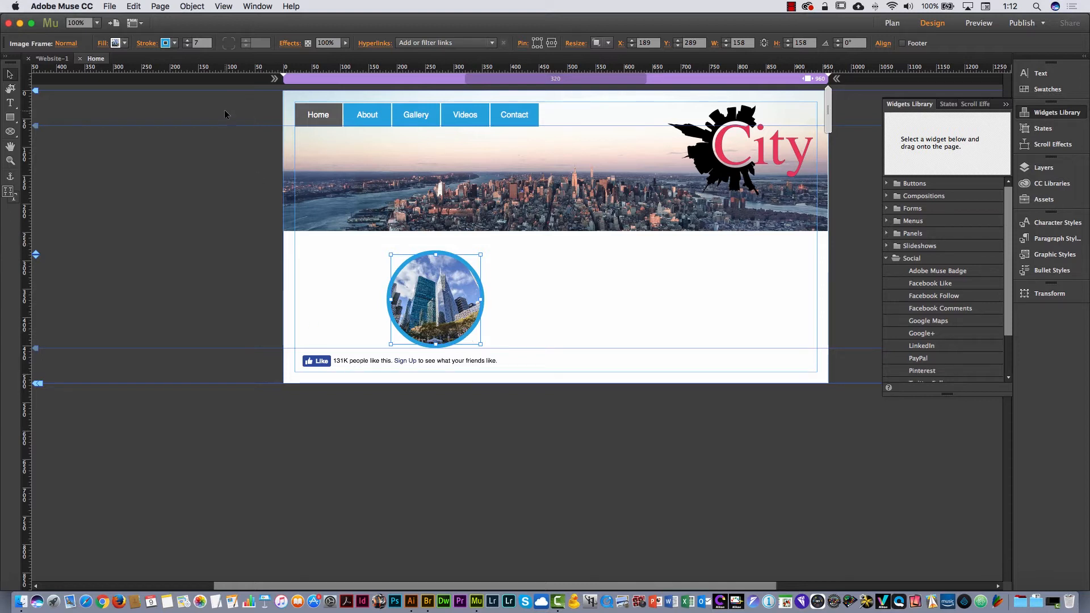
left_click(289, 43)
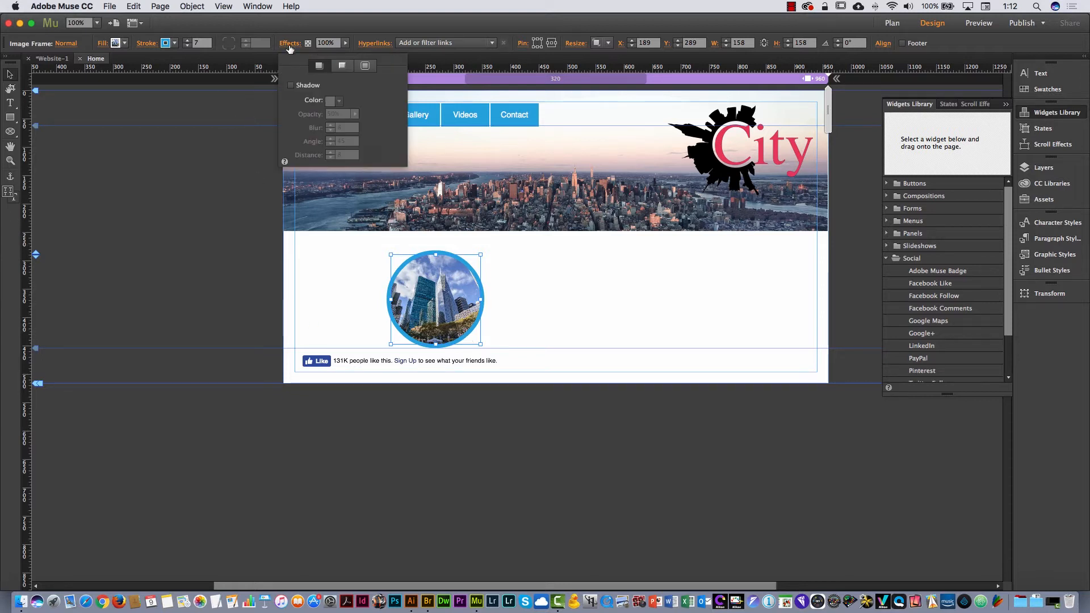
left_click(305, 86)
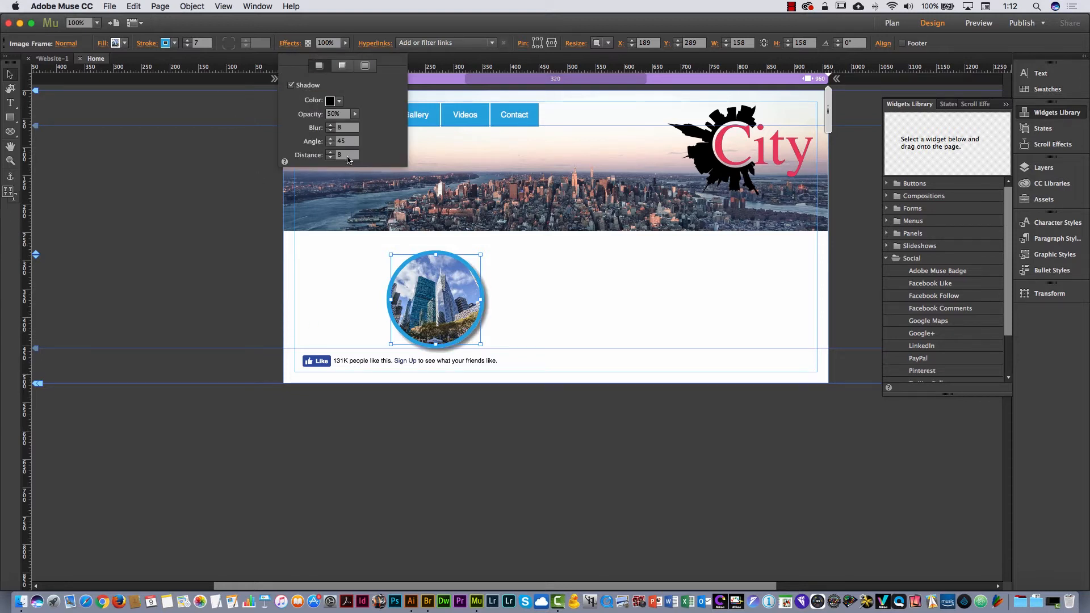
left_click(330, 126)
left_click(331, 126)
left_click(331, 101)
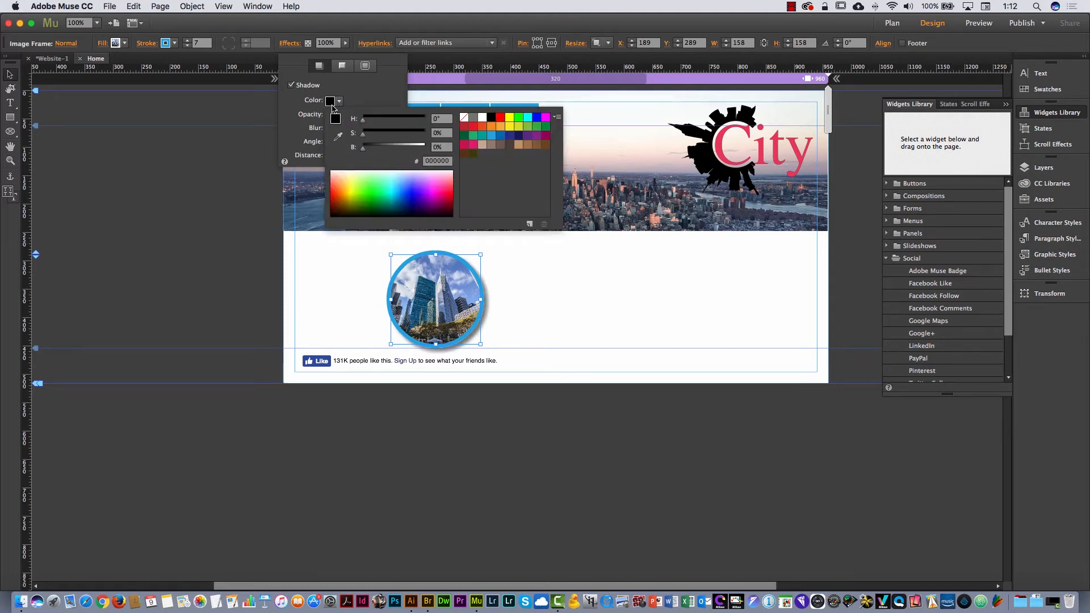
left_click(509, 135)
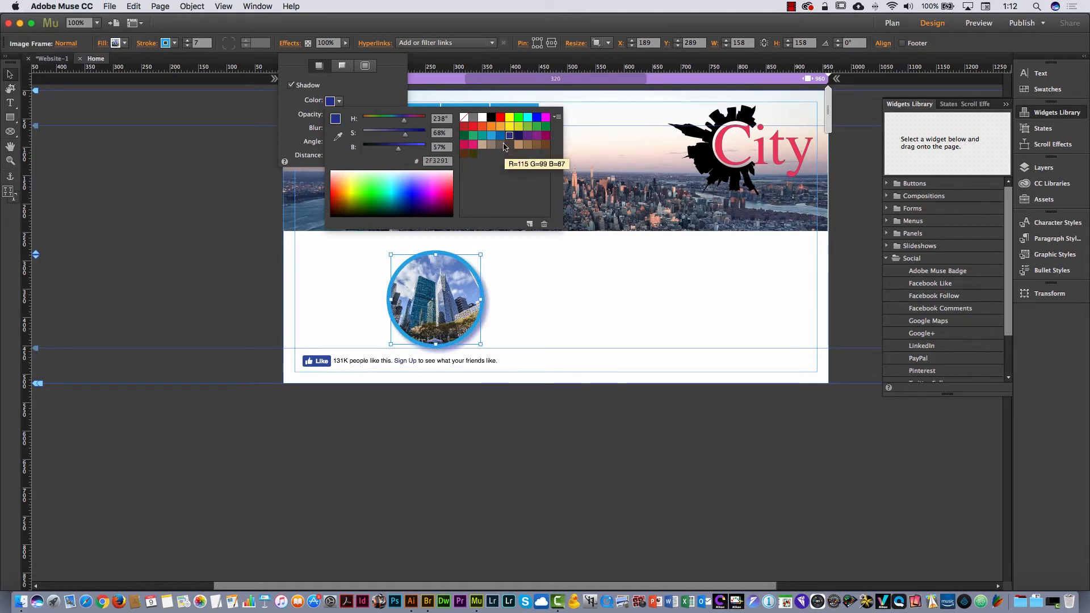
left_click(500, 135)
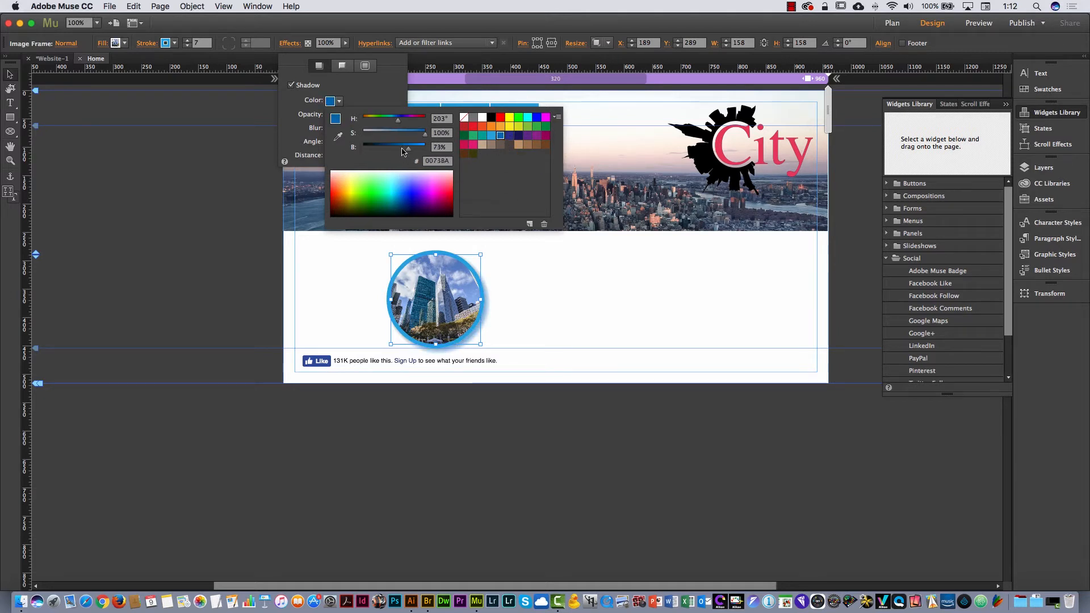
left_click_drag(402, 151, 385, 149)
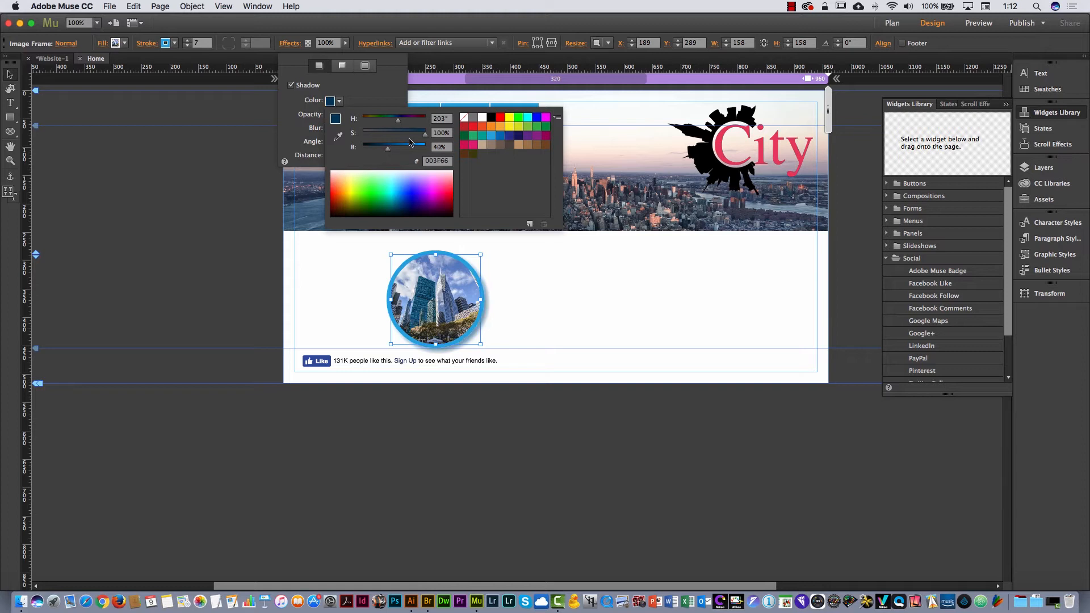
left_click(331, 101)
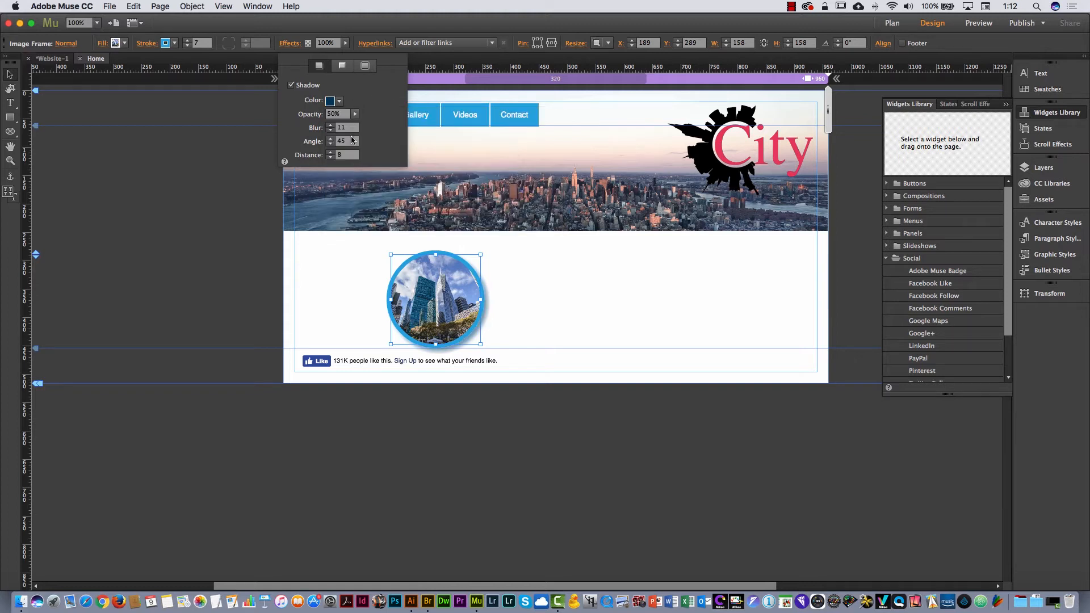
Set the circular frame's shadow to distance 3, blur 15 and angle 90.
left_click(330, 157)
left_click(330, 158)
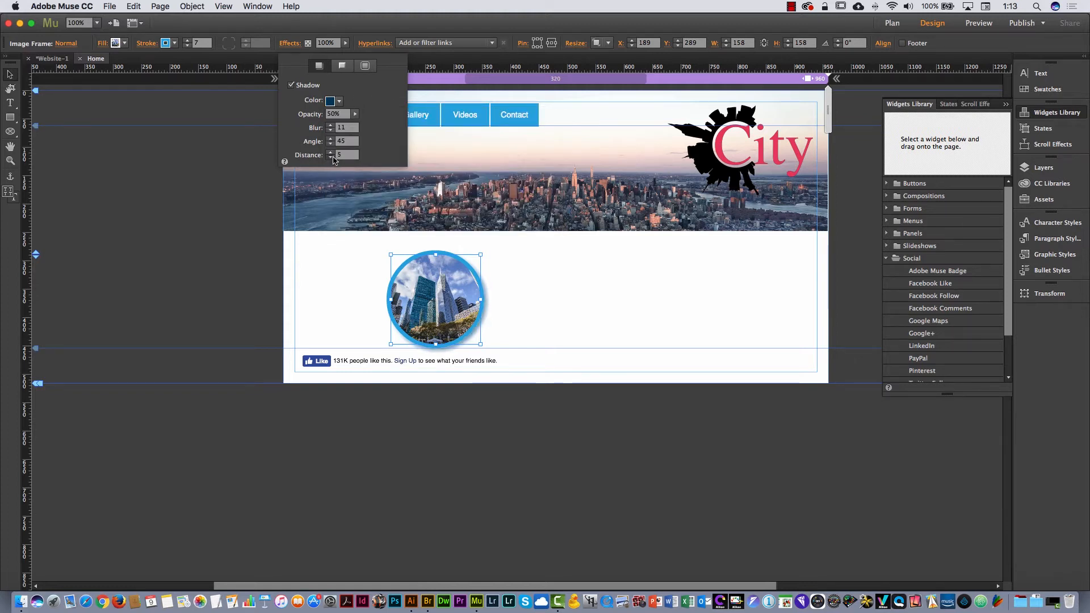
left_click(330, 158)
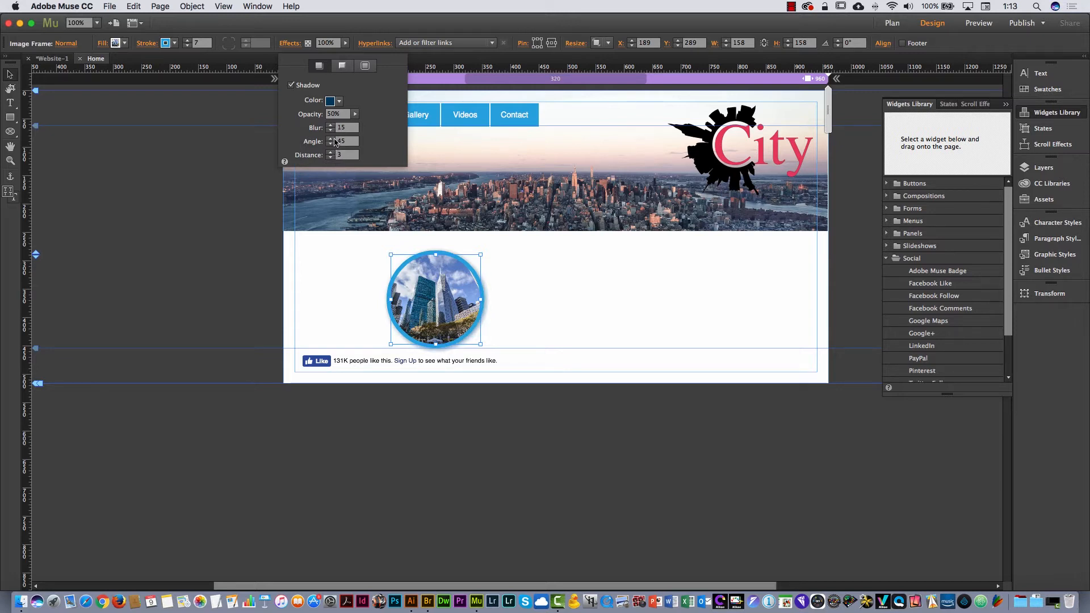
left_click(336, 141)
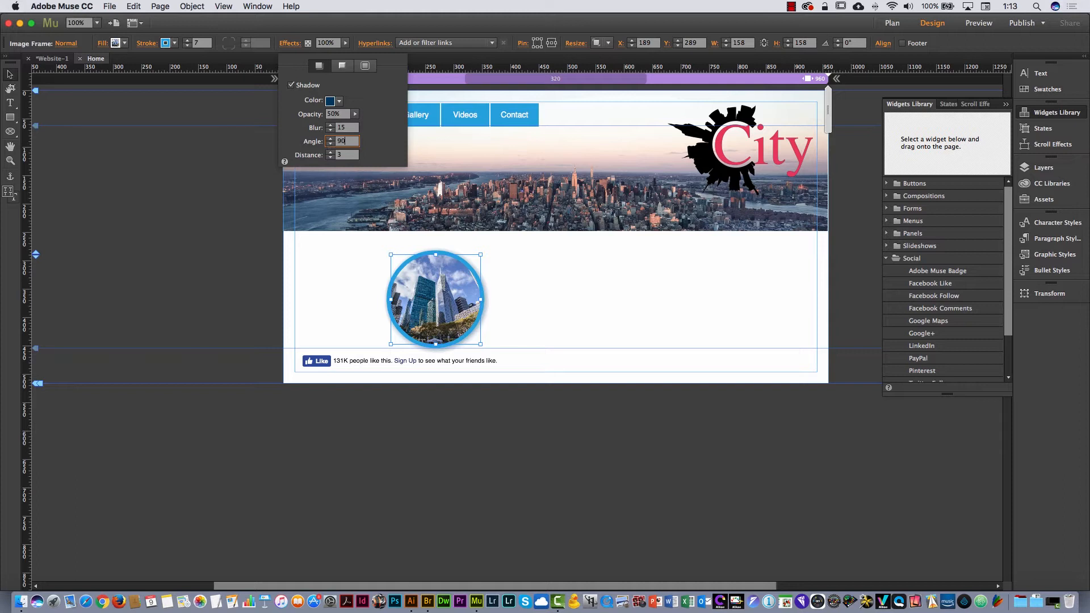
key("Tab")
key("Return")
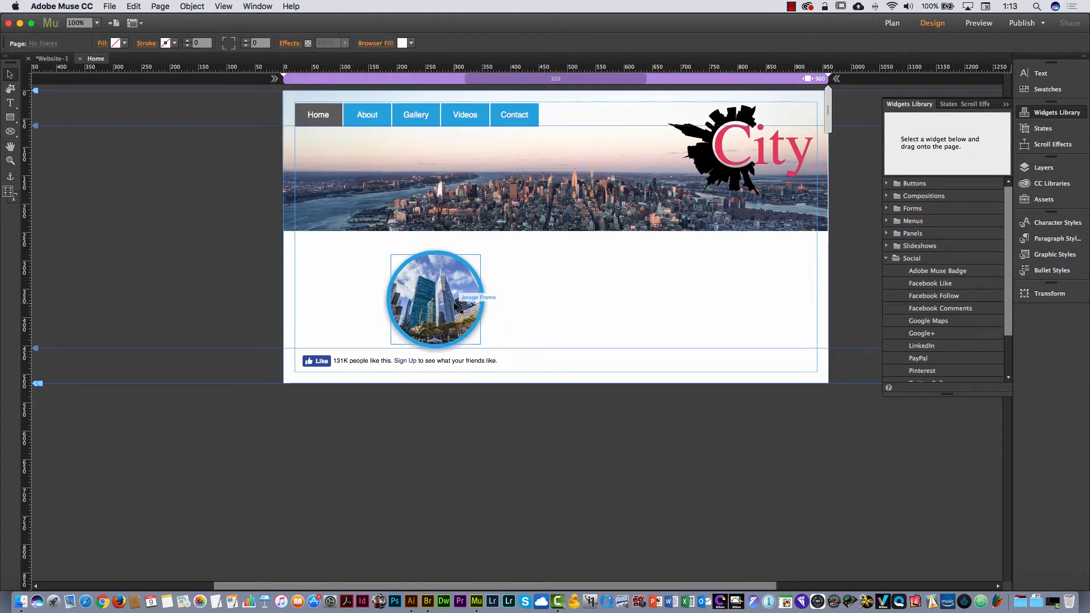
Move the circular frame to about X 150, Y 298 and save its appearance as a new graphic style.
left_click_drag(458, 307, 422, 304)
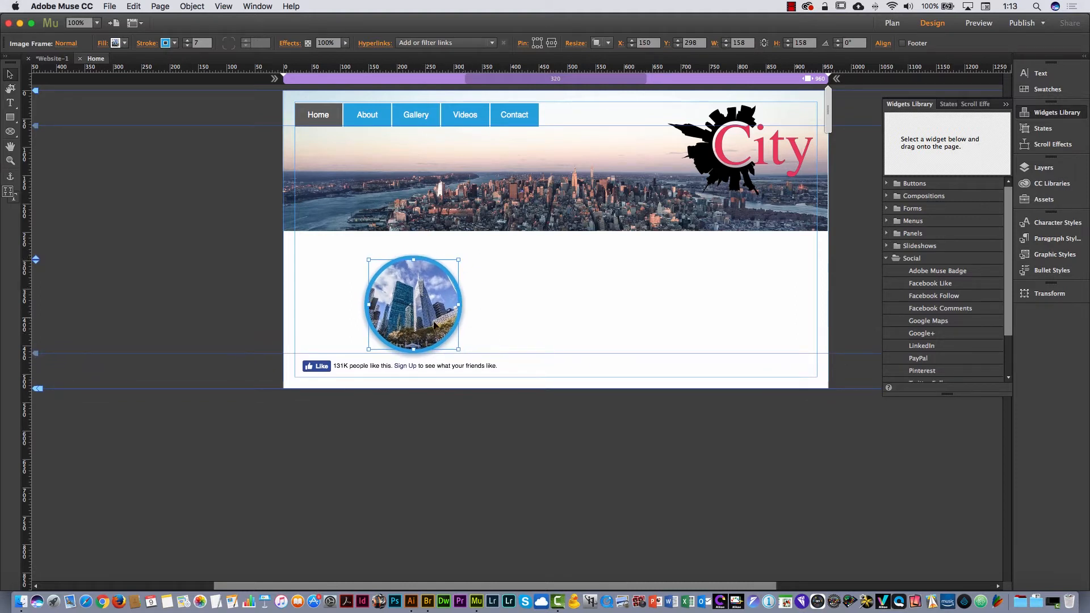
left_click(1042, 259)
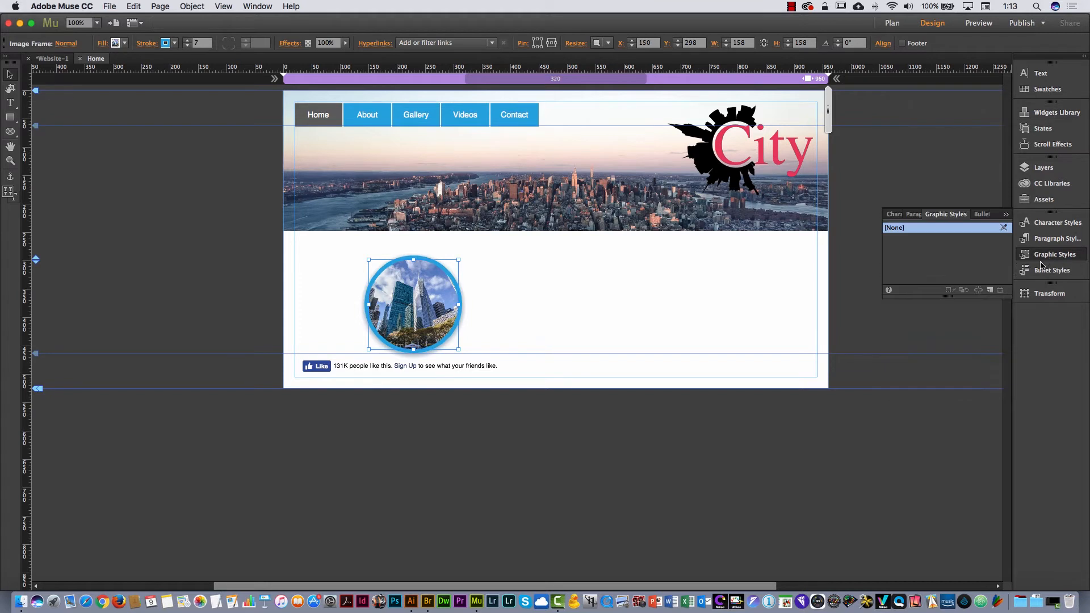
left_click(990, 289)
left_click(893, 243)
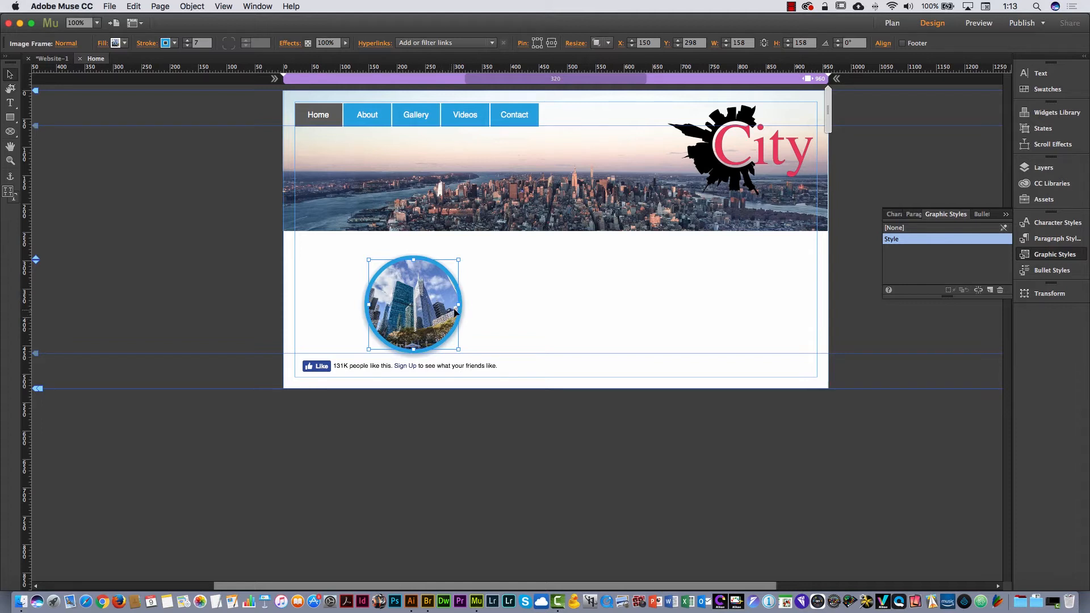
Arrange two copies of the circular frame in a row beside it, starting at about X 208, Y 298, and distribute all three by horizontal centers.
left_click_drag(437, 306, 673, 307)
left_click_drag(737, 280, 352, 331)
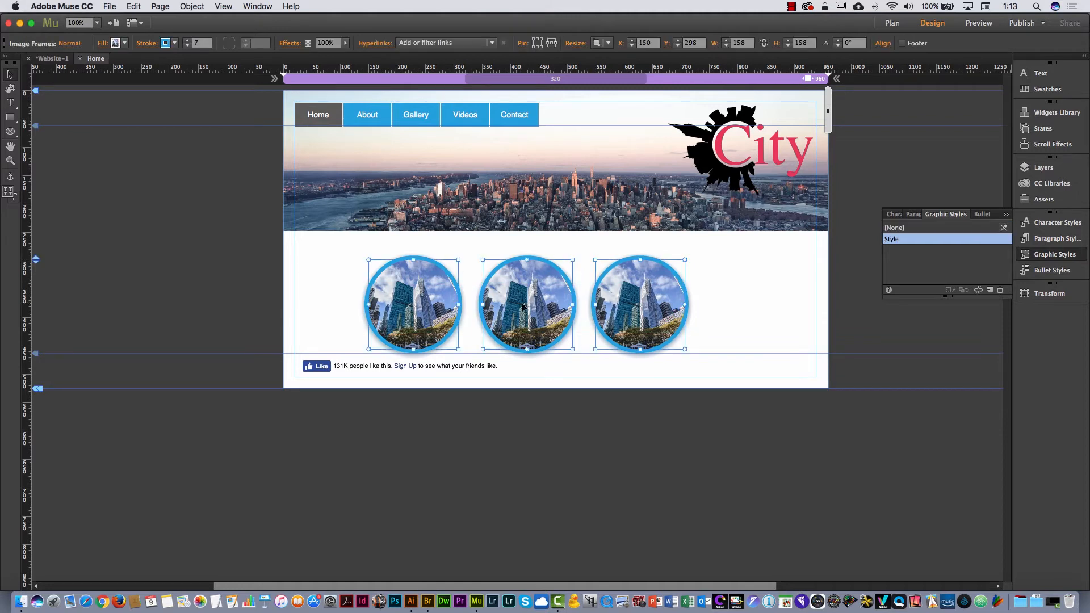
left_click_drag(529, 307, 563, 307)
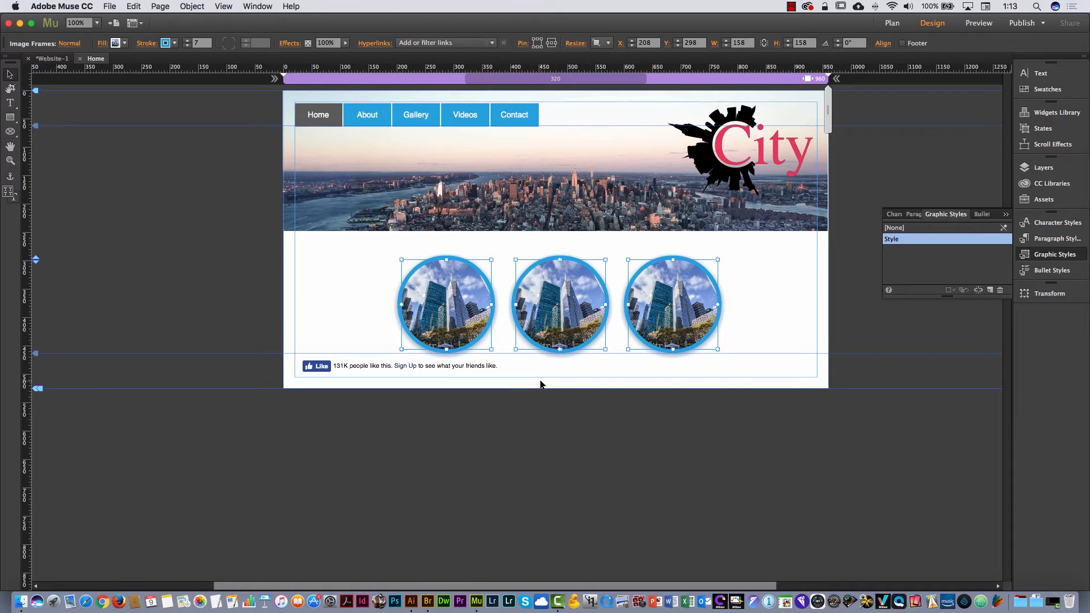
left_click(882, 46)
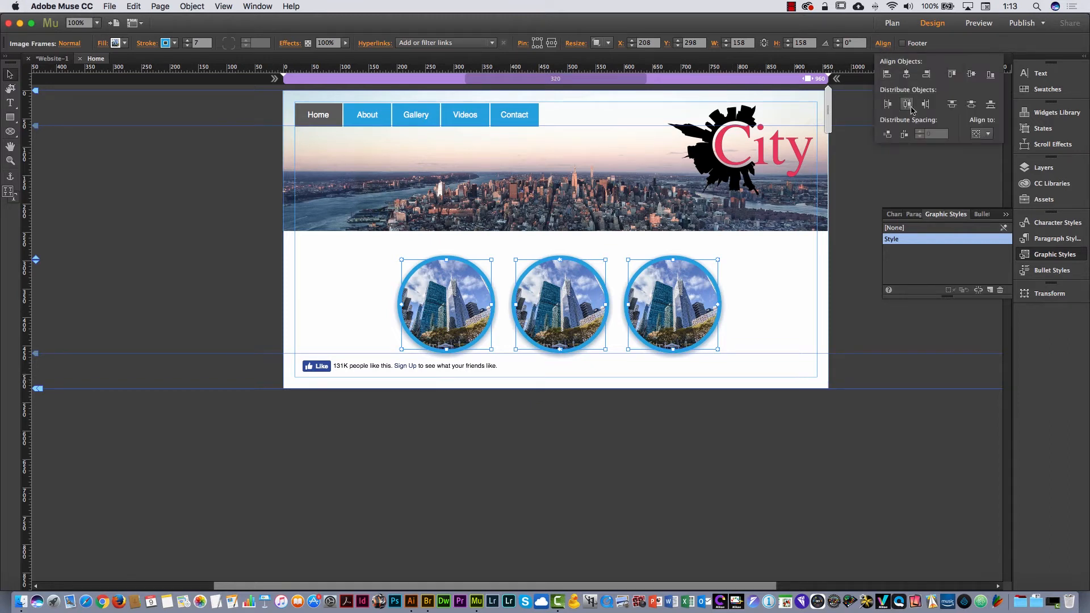
left_click(906, 106)
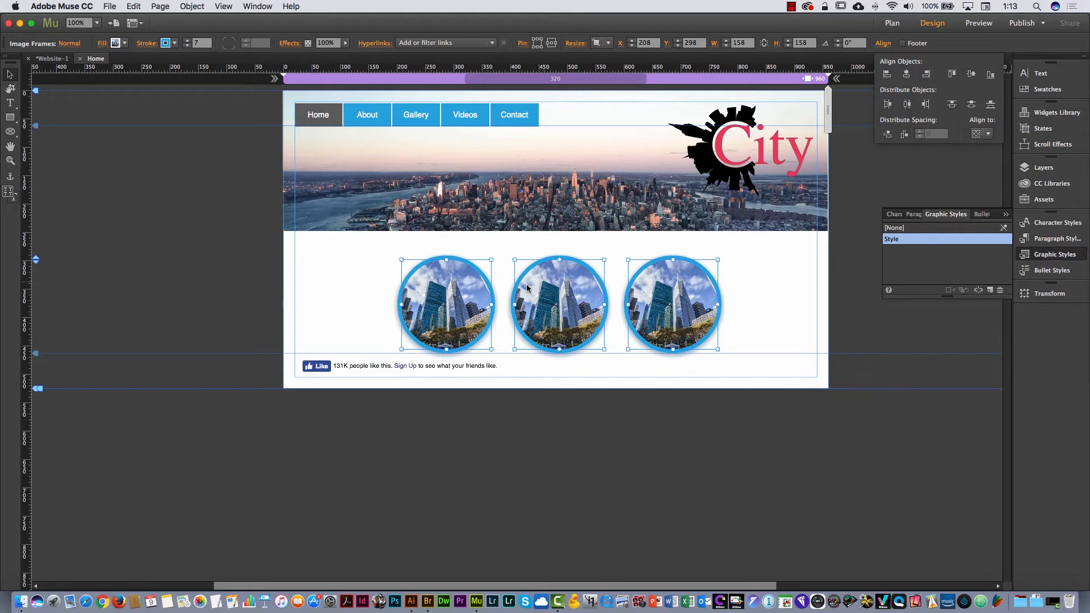
Replace the middle circle's image fill with nyc-20.jpg from the material folder.
left_click(549, 261)
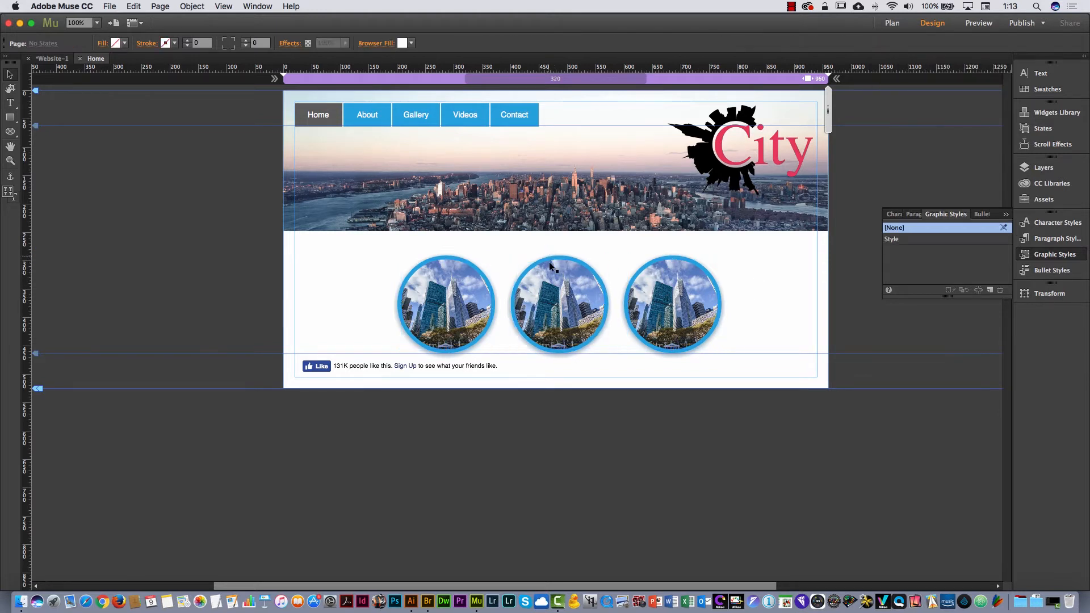
left_click(103, 44)
left_click(165, 144)
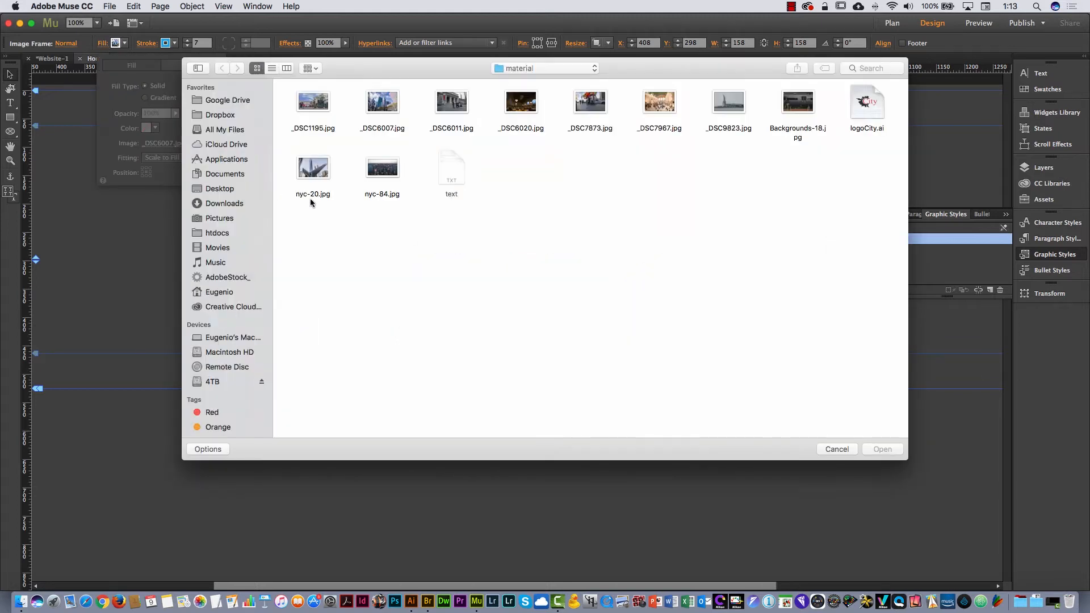
left_click(316, 172)
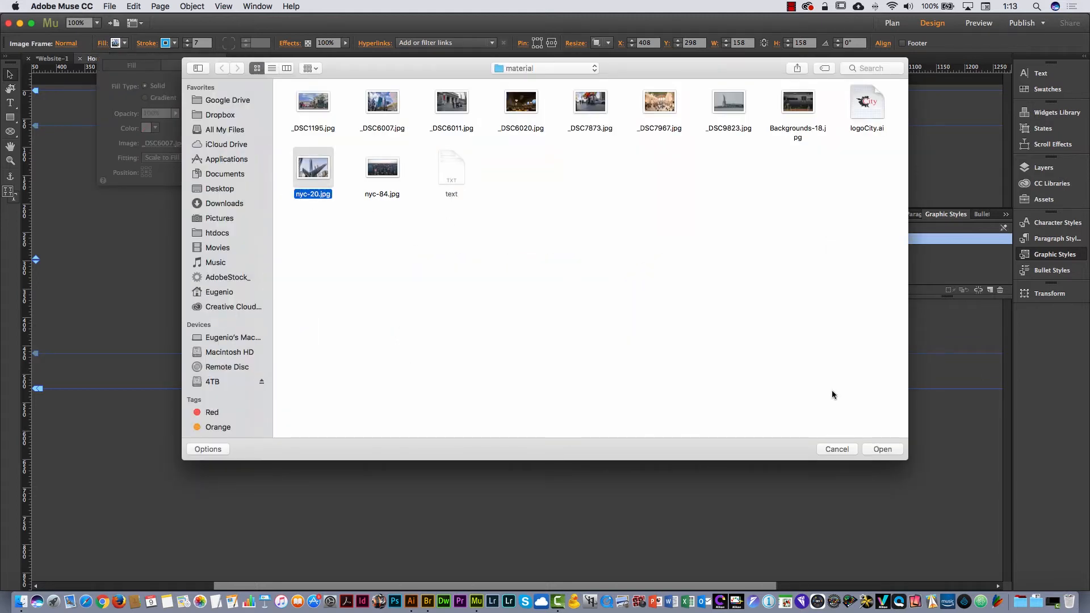
left_click(881, 448)
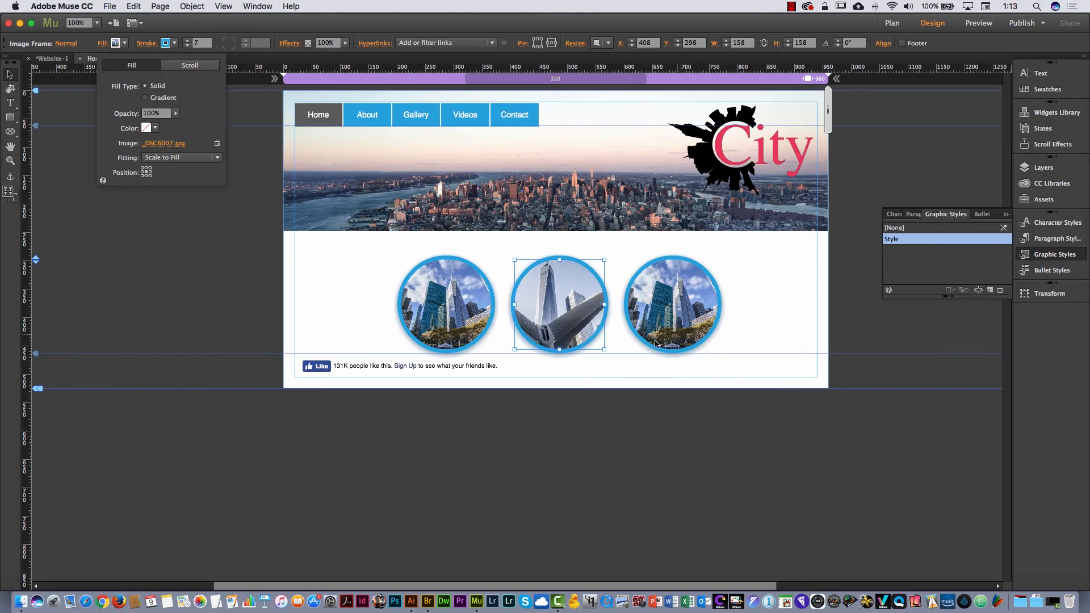
Replace the image fill of the third circle in the row with _DSC7967.jpg.
left_click(701, 319)
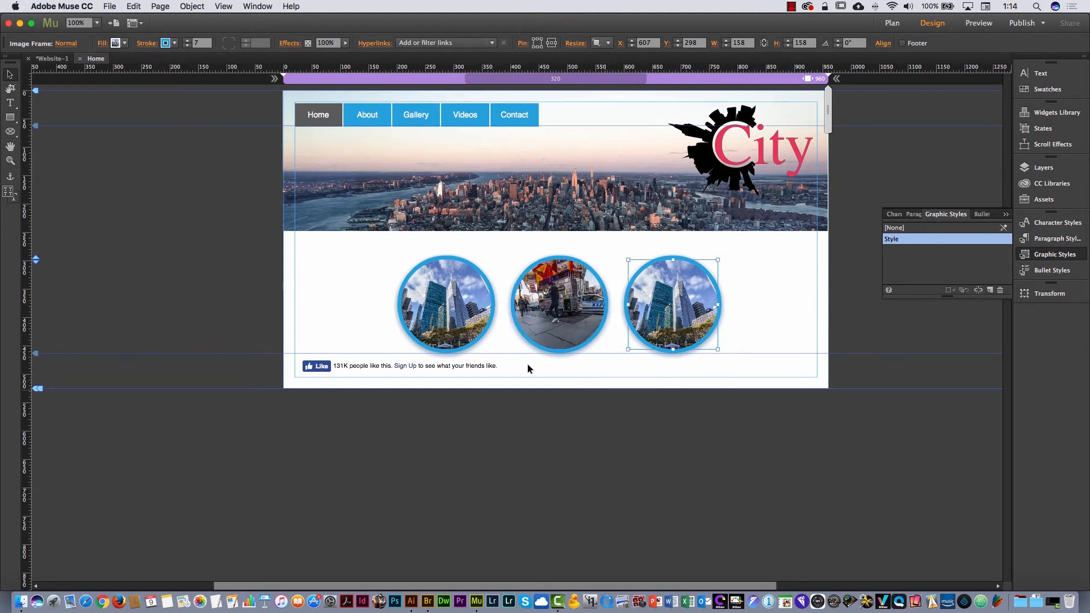
left_click(100, 45)
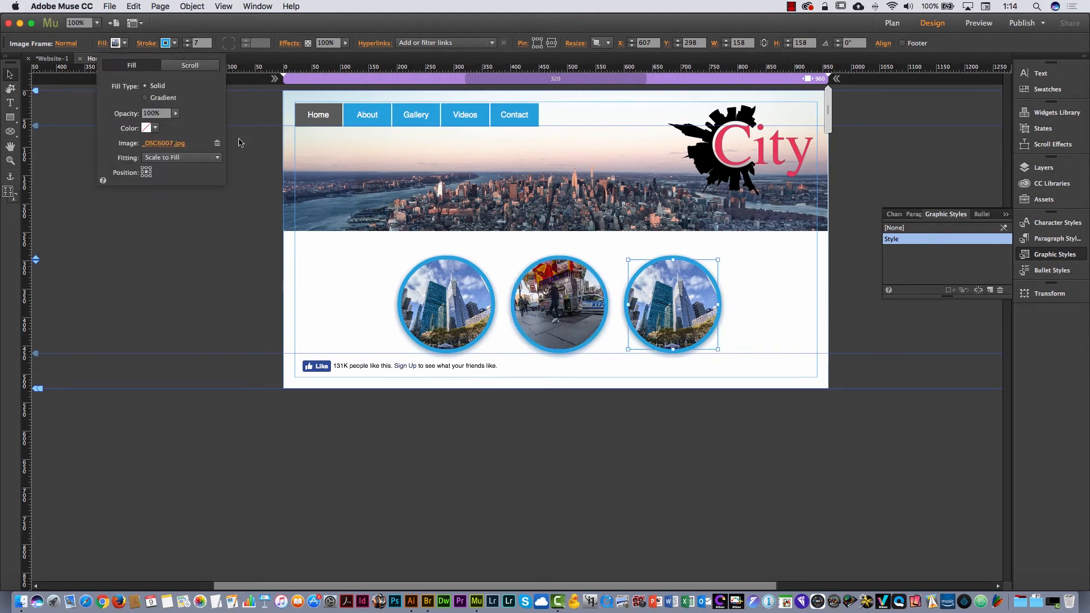
left_click(159, 144)
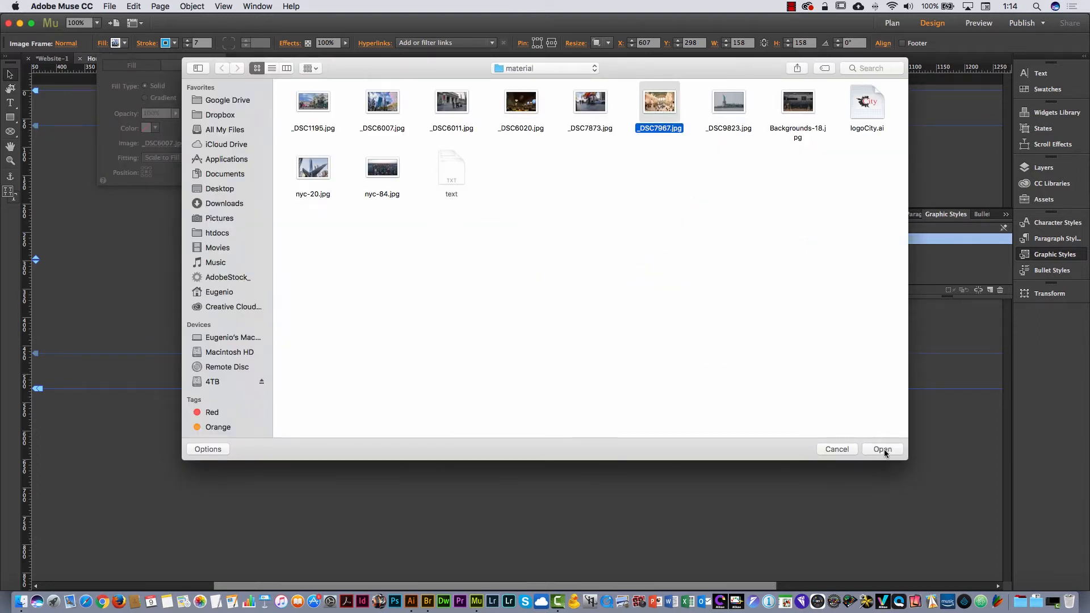
left_click(883, 449)
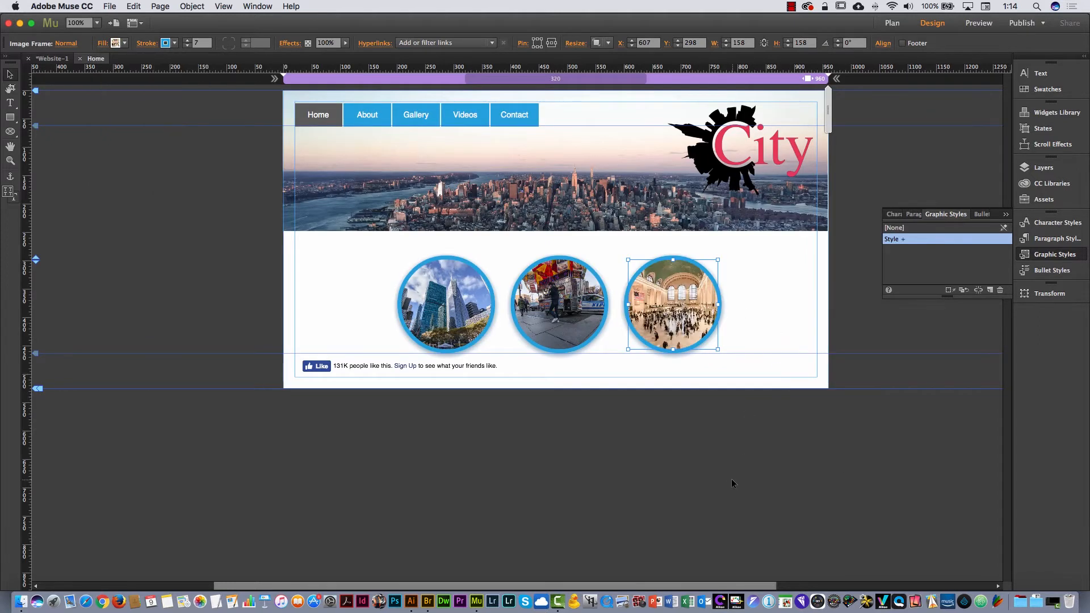
left_click(754, 292)
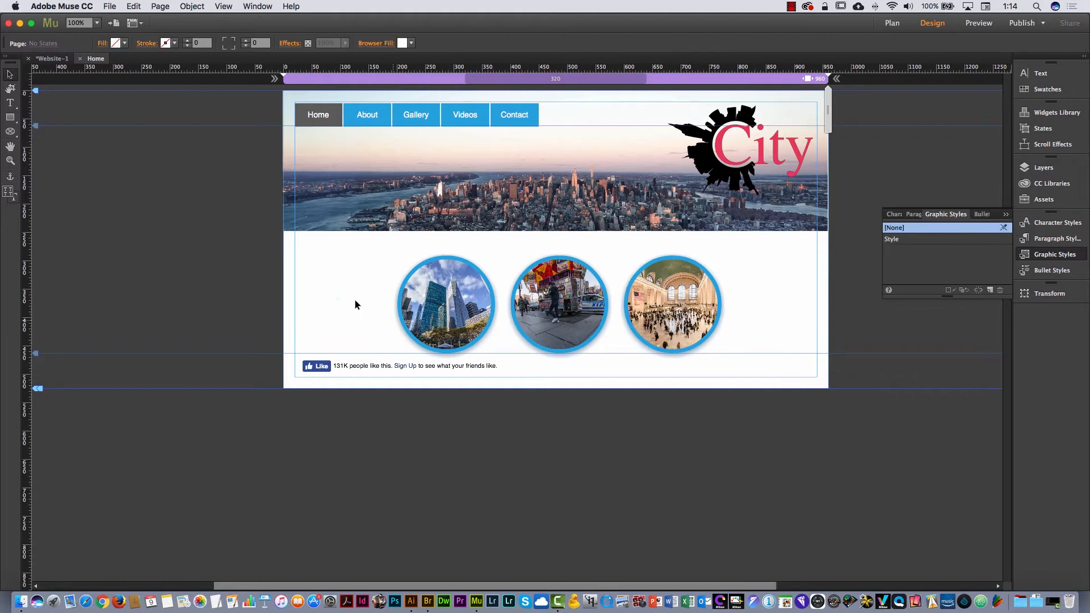
Move all three circular images together slightly upward and to the left, closer to the header photo.
left_click(461, 307)
left_click(559, 312, "shift")
left_click(696, 318, "shift")
left_click_drag(696, 317, 691, 307)
left_click(764, 305)
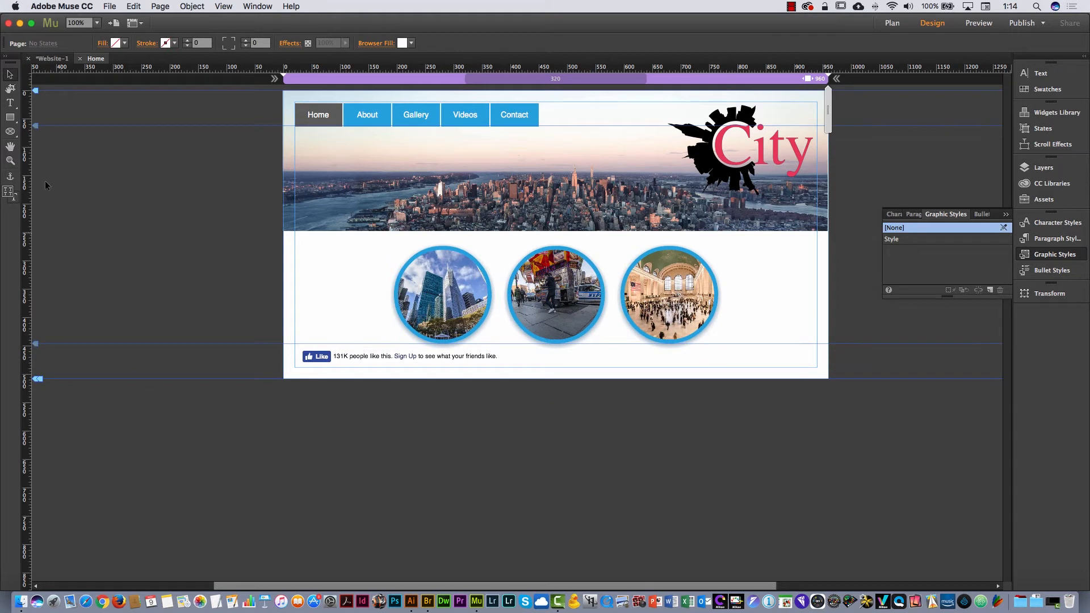
Draw a text frame about 307 wide and 78 high and place it below the circles at about X 338, Y 474.
left_click(11, 103)
left_click_drag(312, 303, 485, 347)
left_click(9, 74)
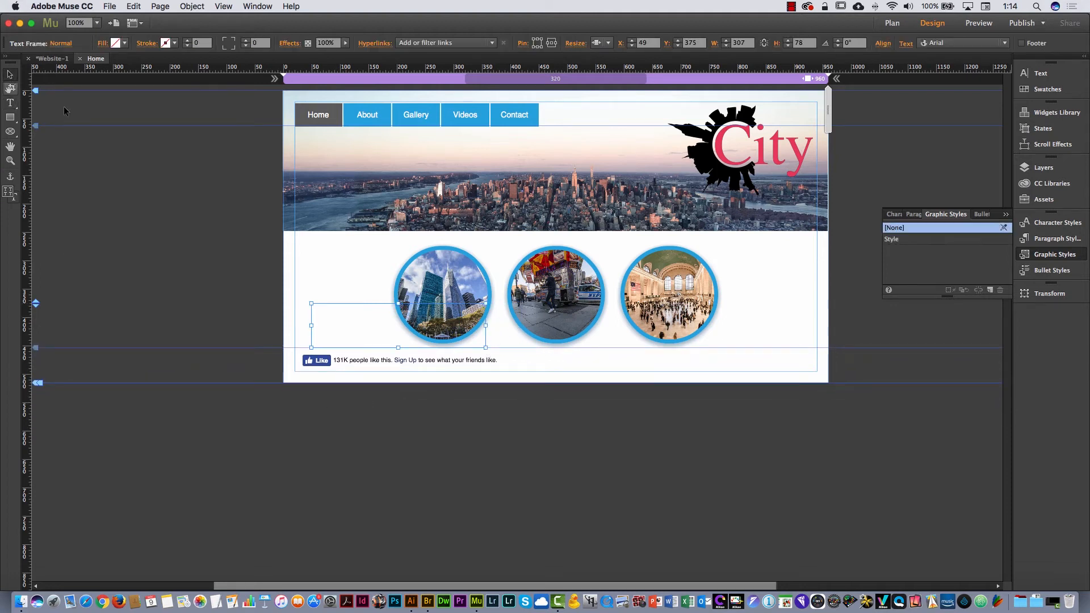
left_click_drag(360, 312, 524, 373)
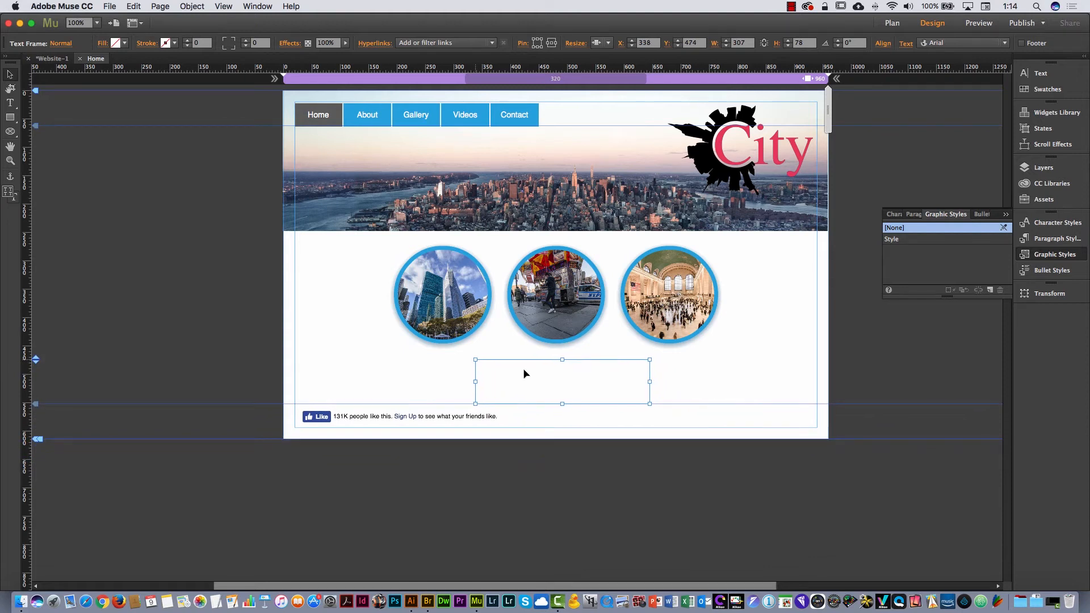
Enter "Welcome to New York" in the text frame, center-aligned at font size 60.
double_click(564, 387)
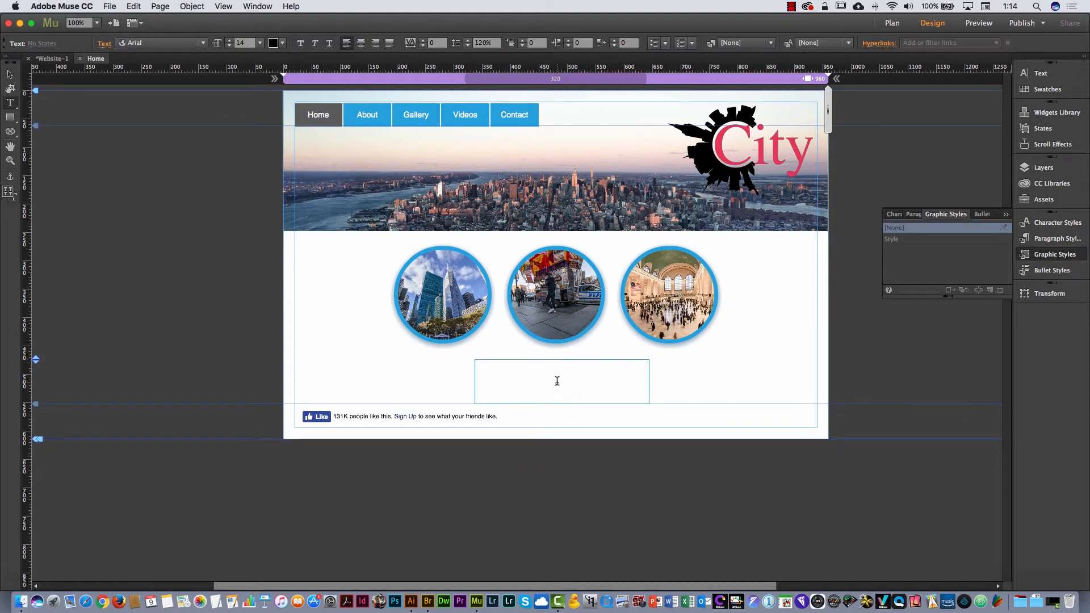
type("Welcome to New York")
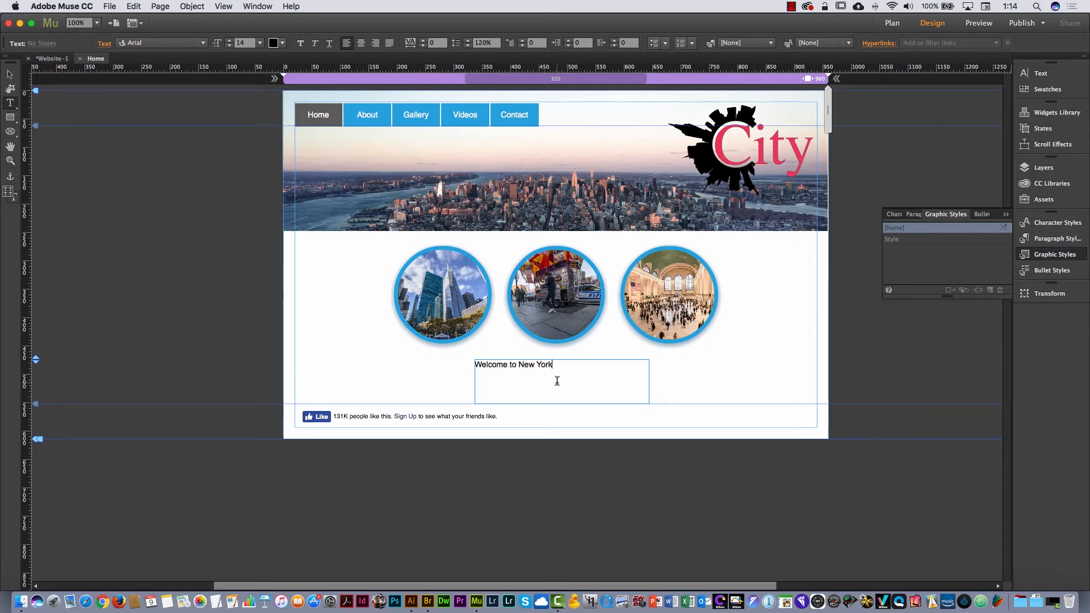
key("super+a")
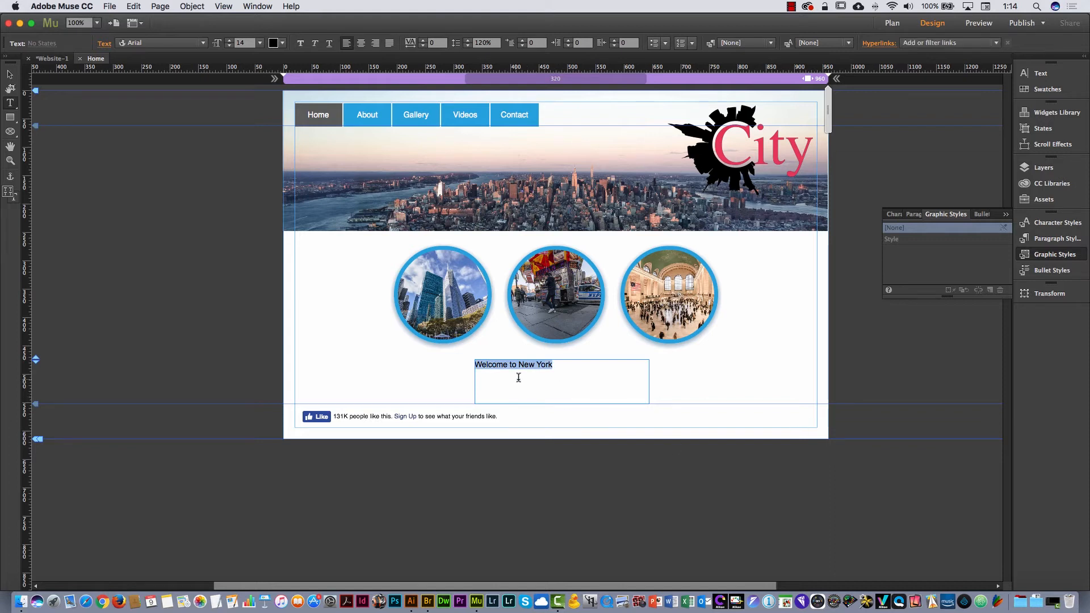
left_click(361, 44)
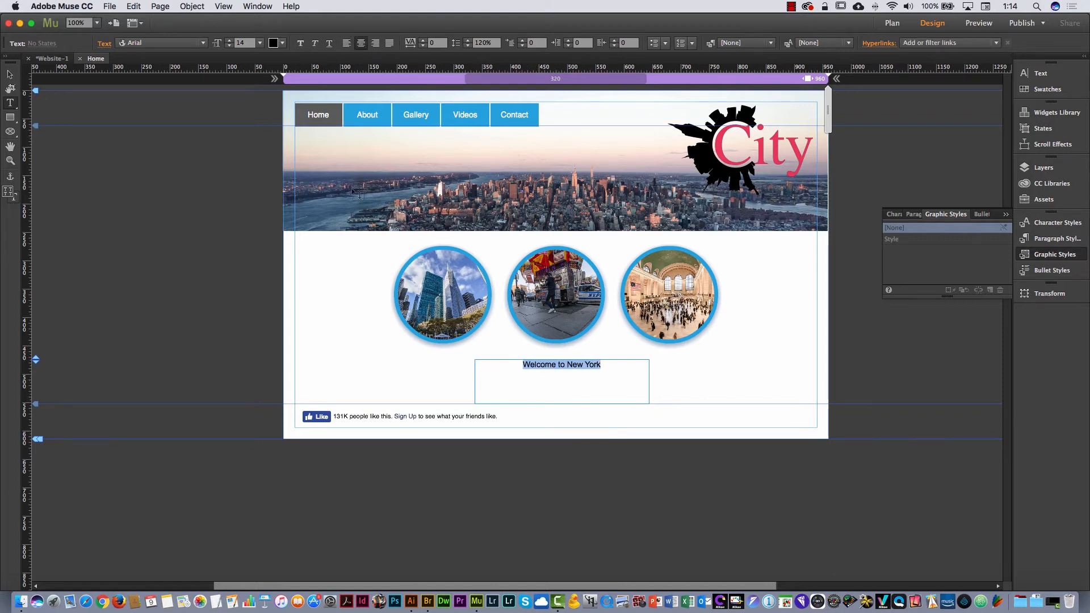
left_click(259, 43)
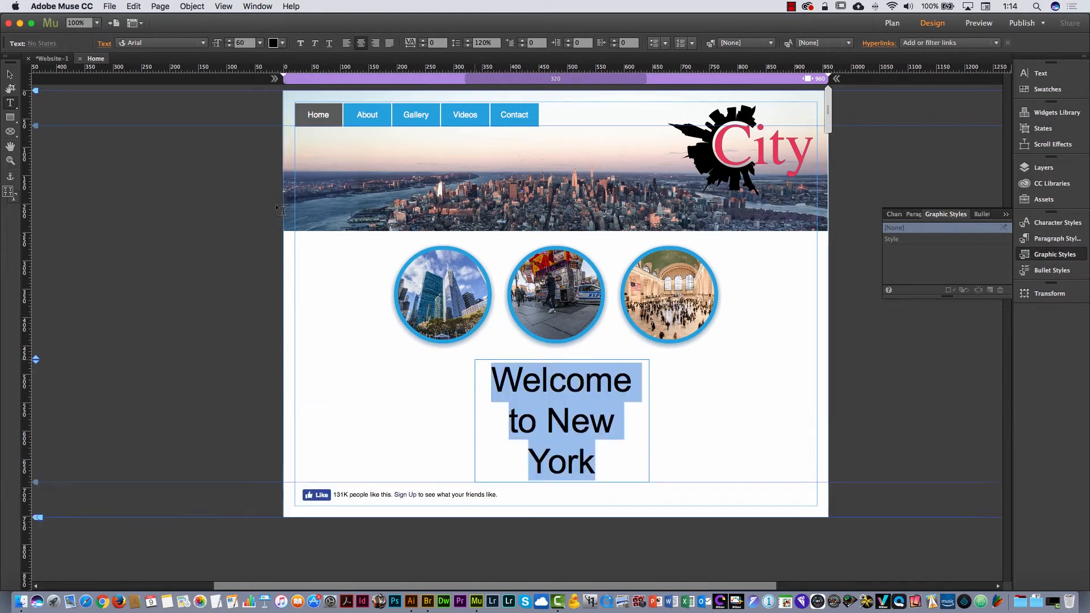
left_click(276, 206)
Widen the heading's text frame so the text fits on two lines and recenter it under the circles.
left_click(9, 75)
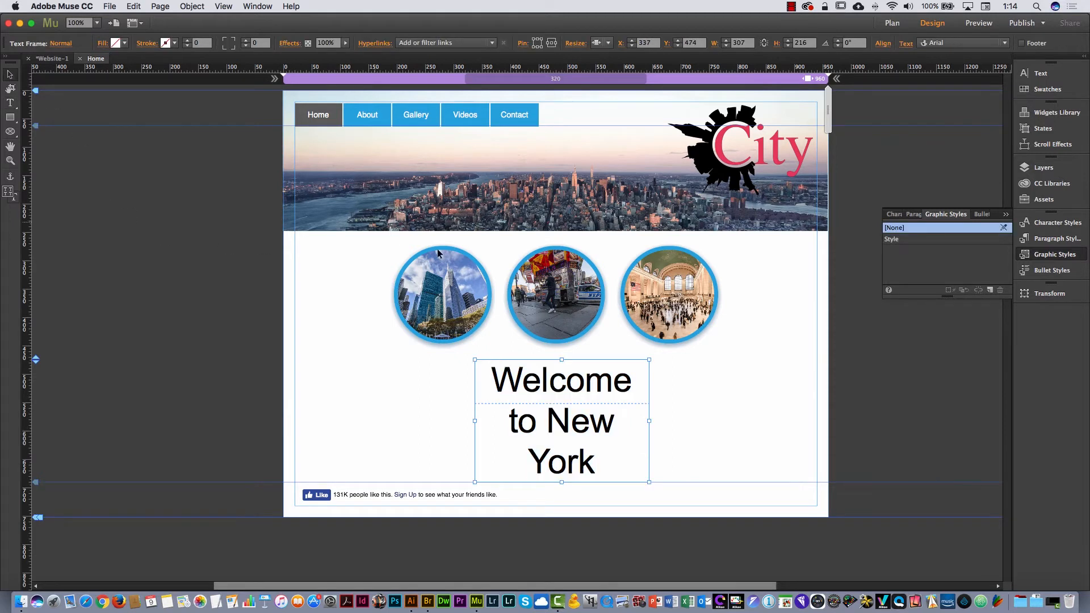
left_click_drag(652, 423, 701, 423)
left_click_drag(616, 391, 589, 391)
Change the font of the "Welcome to New York" heading to the system font Autumn in November.
triple_click(589, 394)
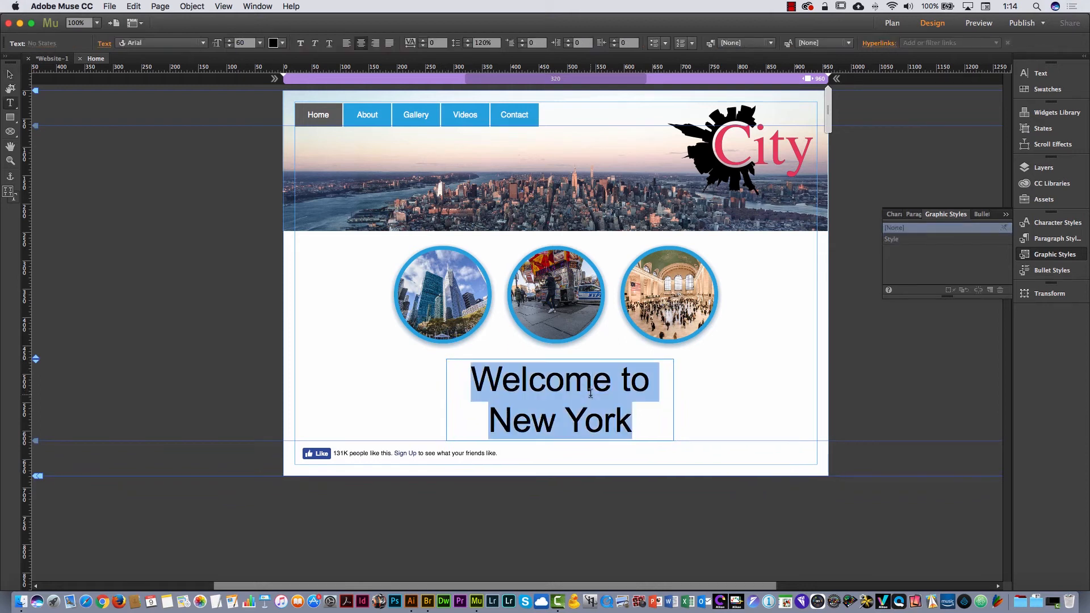
left_click(140, 48)
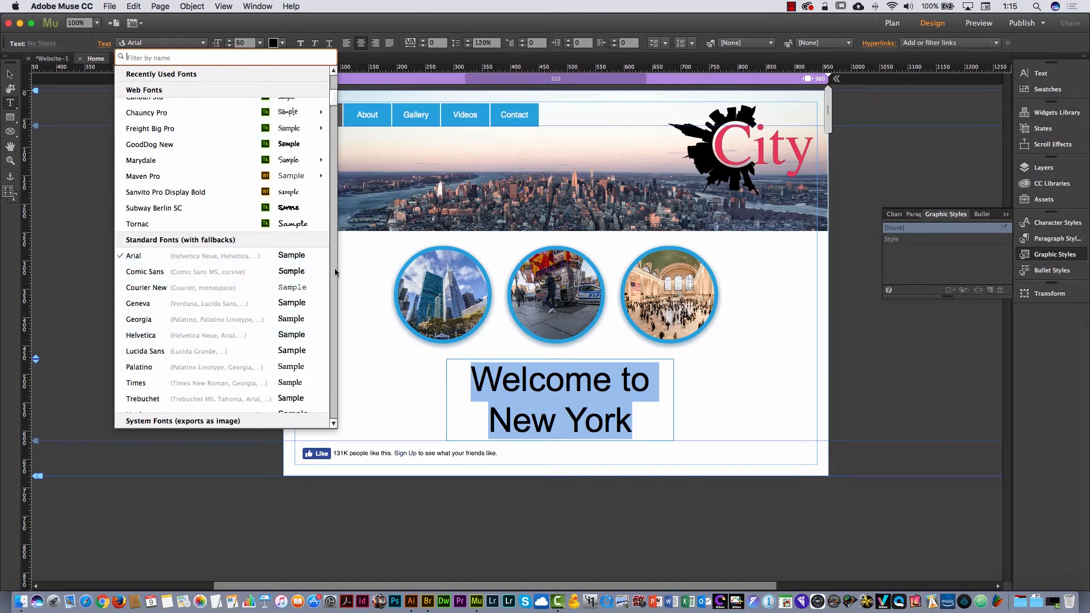
scroll(335, 268, "down", 15)
scroll(333, 119, "down", 10)
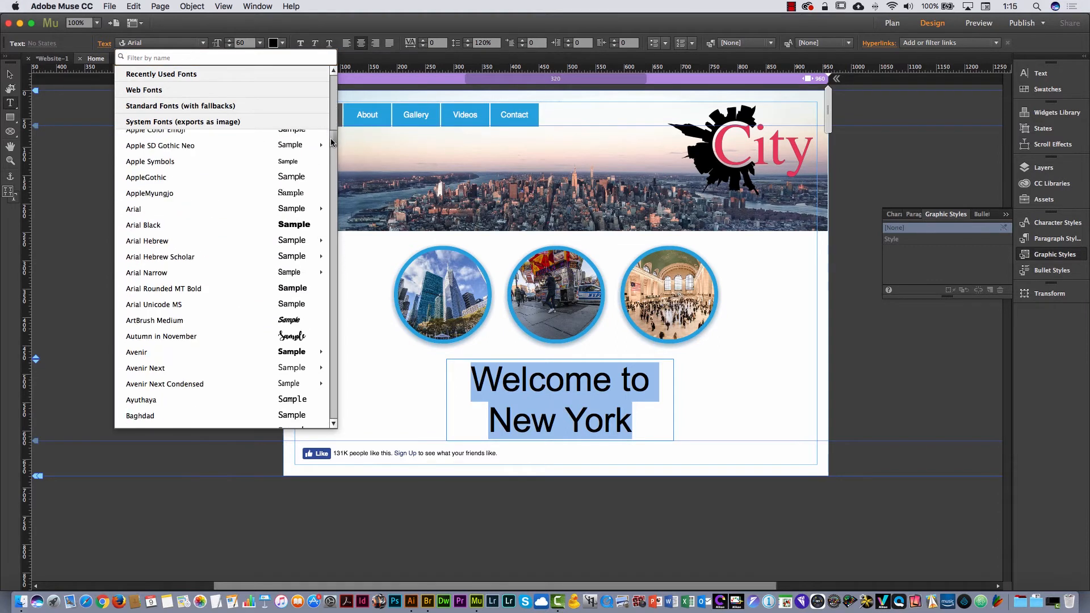
left_click(214, 336)
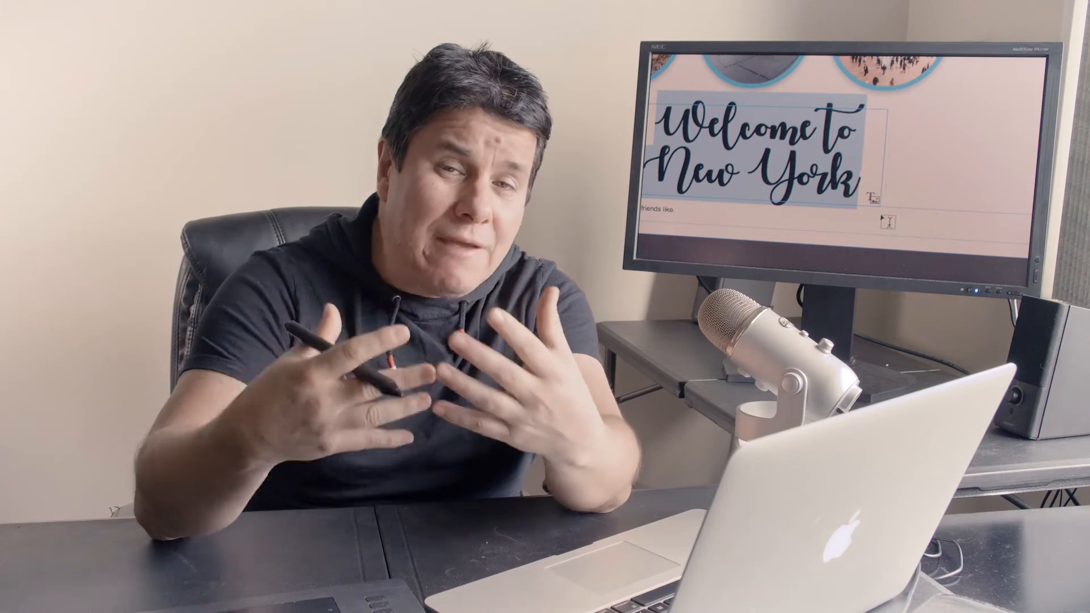
Start adding web fonts and select Arizonia from the Edge Web Fonts collection.
scroll(884, 218, "down", 5)
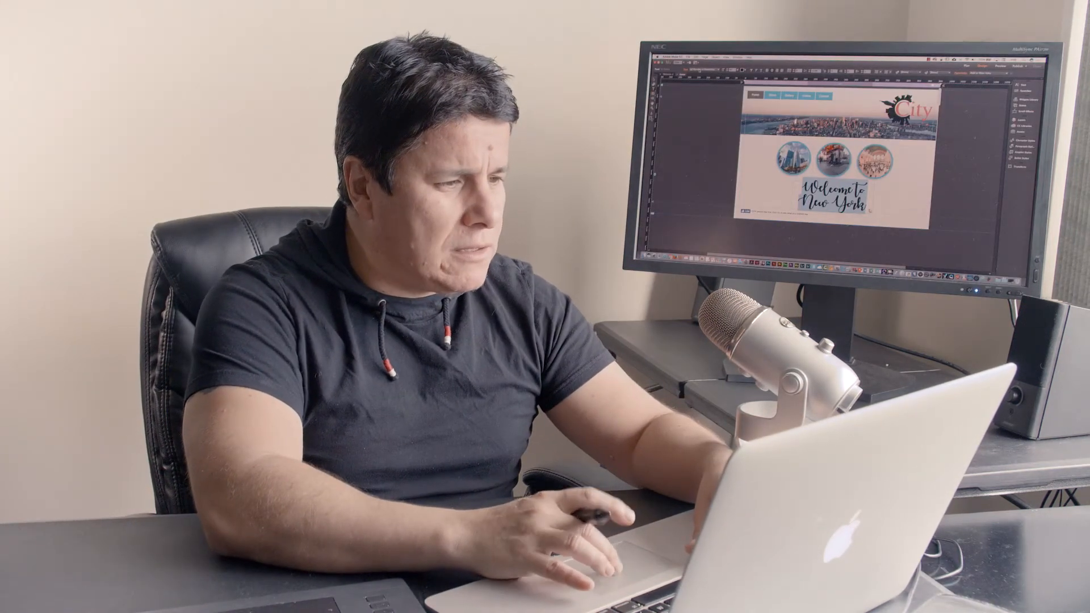
left_click(704, 69)
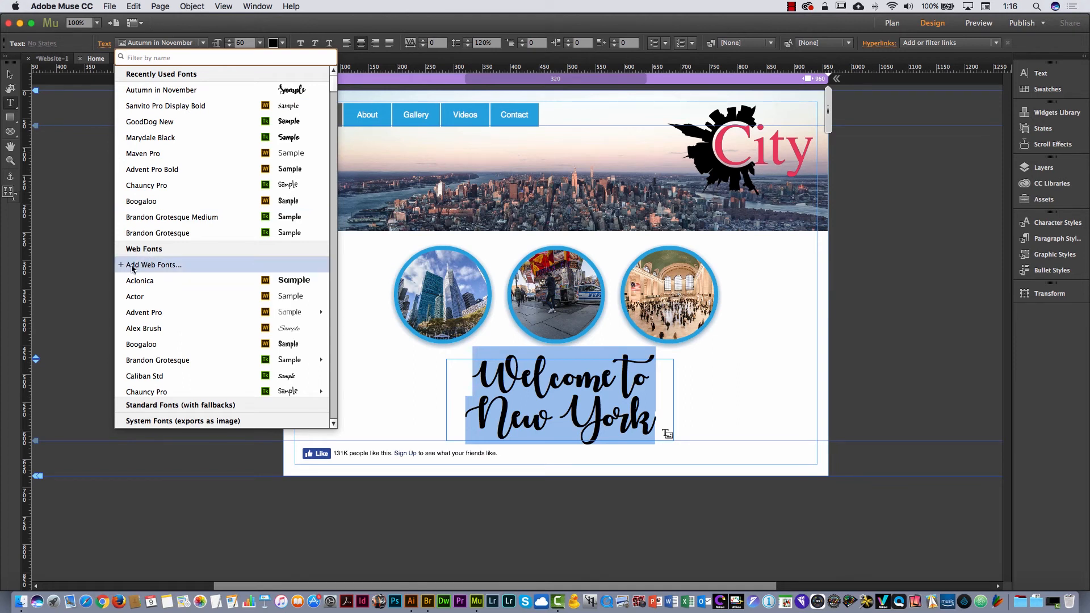
left_click(168, 269)
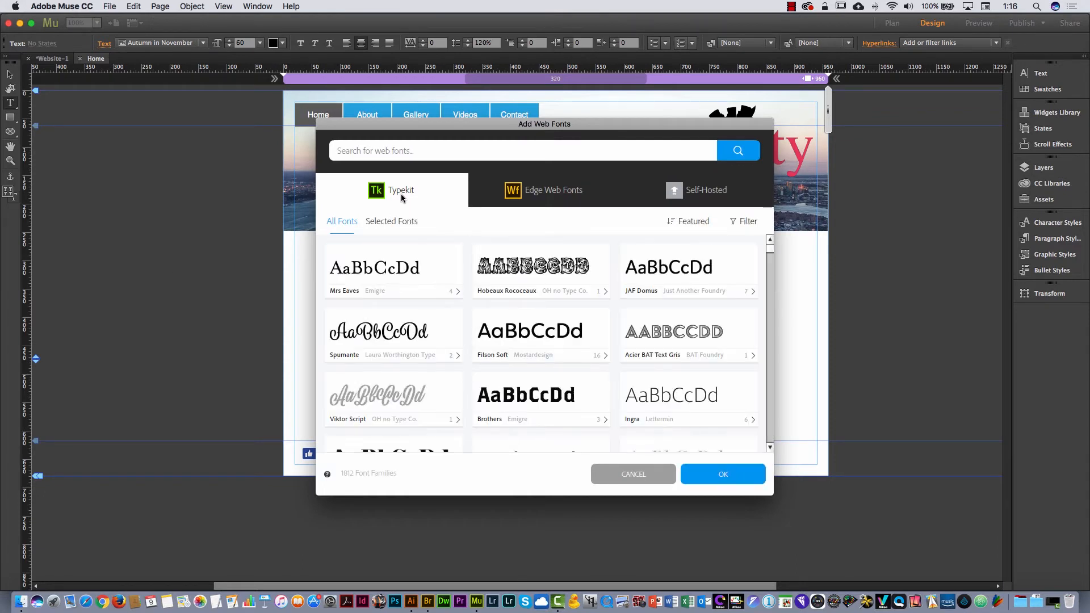
left_click(541, 196)
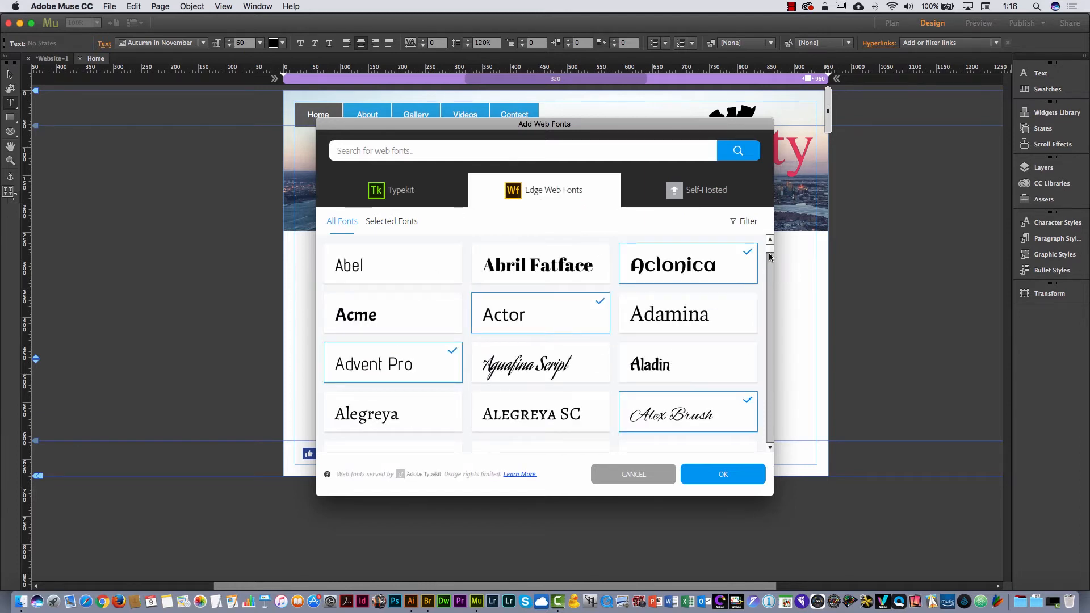
scroll(768, 258, "down", 8)
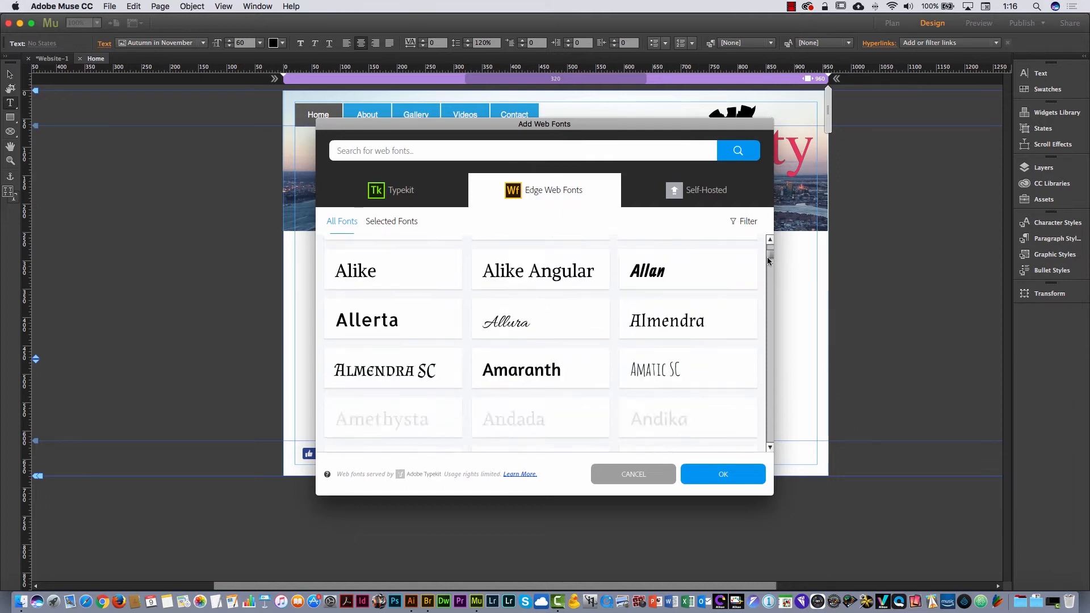
scroll(768, 261, "down", 4)
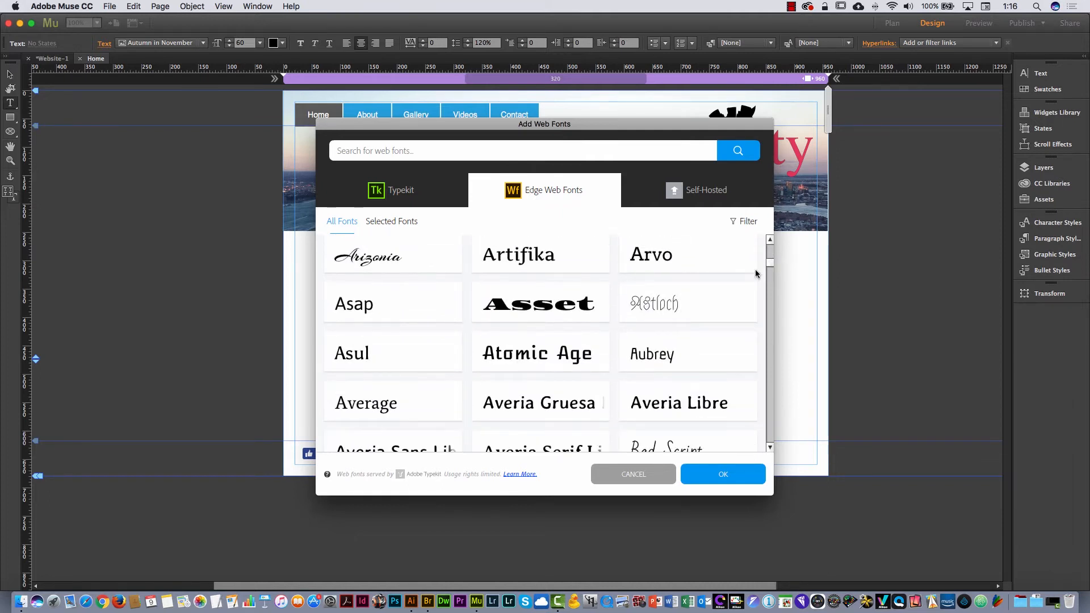
left_click(370, 275)
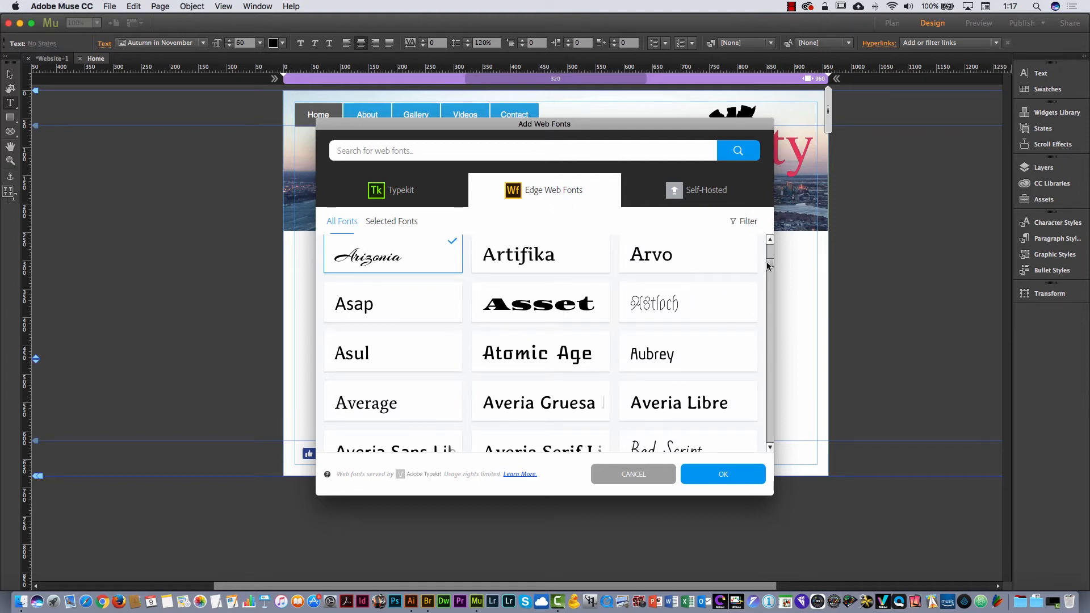
Select Bowlby One as well, browse the Typekit fonts, and add the selected fonts to the site's web fonts.
left_click_drag(768, 266, 766, 273)
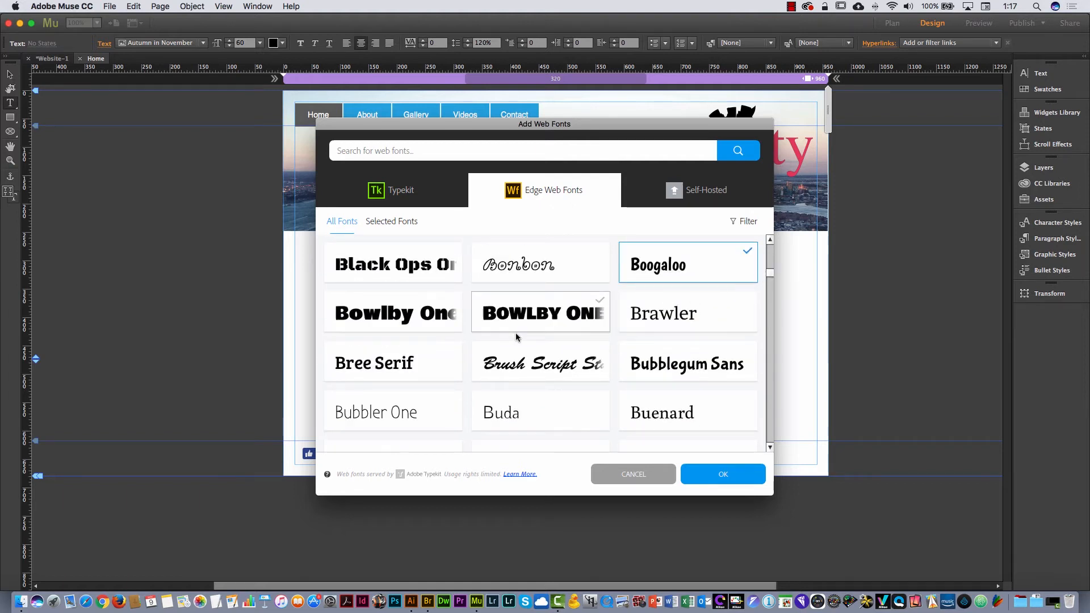
left_click(384, 319)
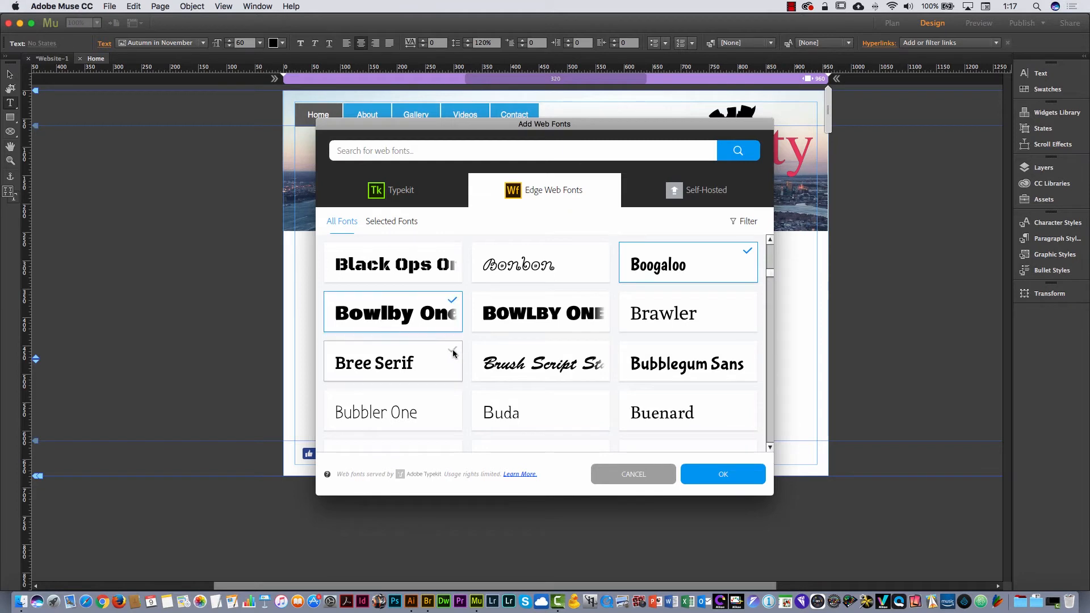
left_click(404, 196)
left_click_drag(769, 249, 768, 253)
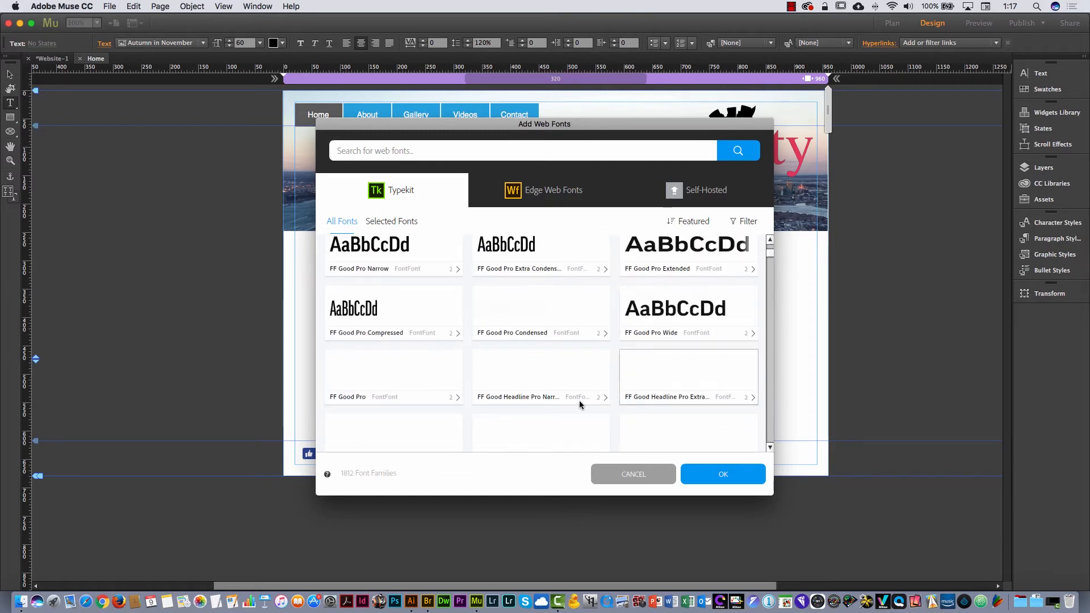
left_click(729, 474)
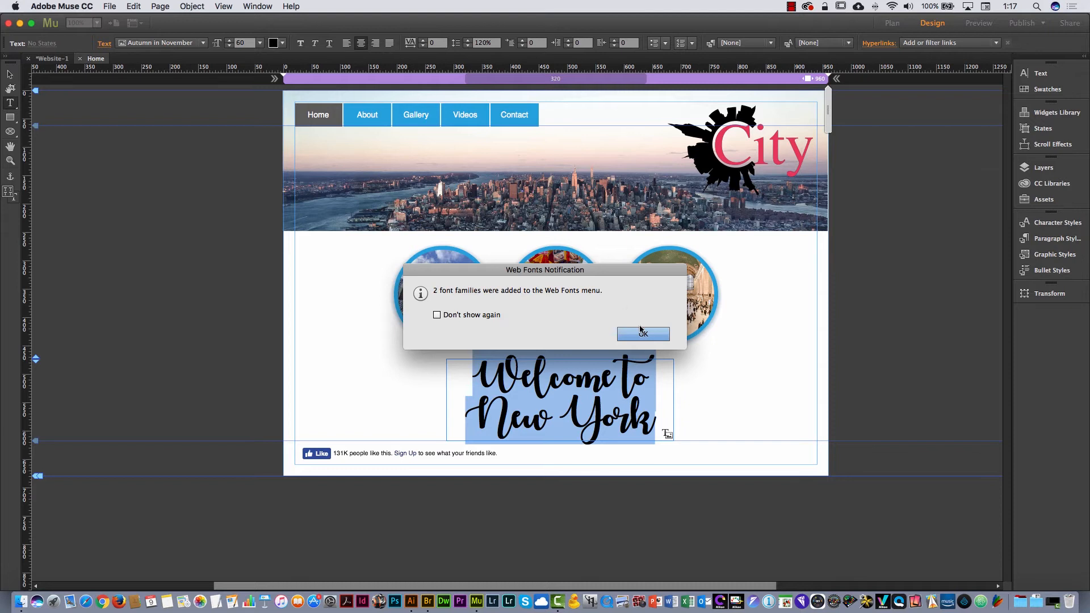
left_click(640, 332)
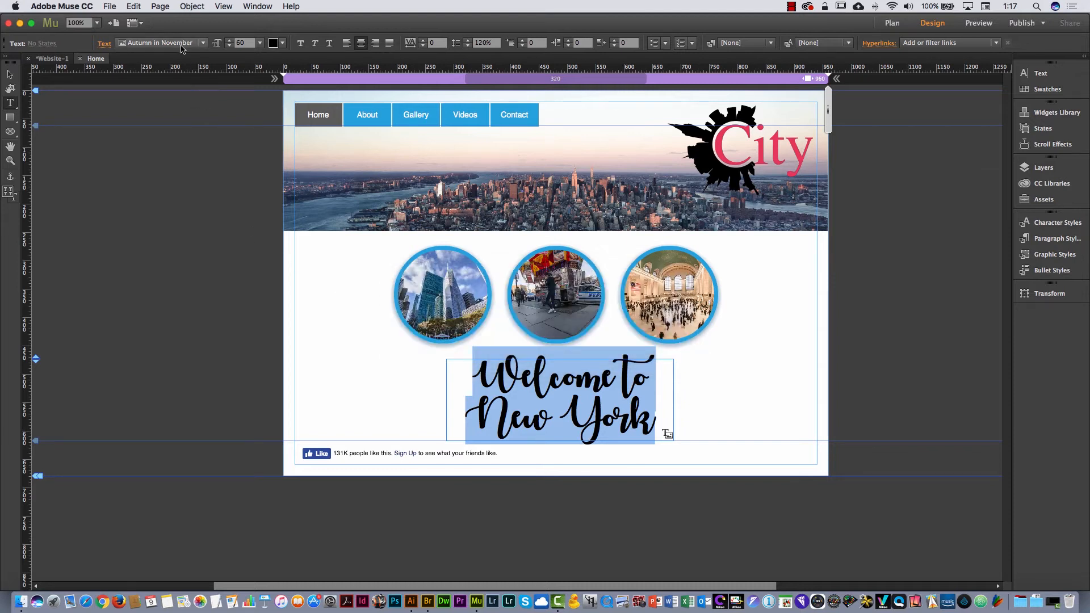
Change the font of the "Welcome to New York" heading to the web font Arizonia.
left_click(181, 44)
scroll(334, 127, "up", 10)
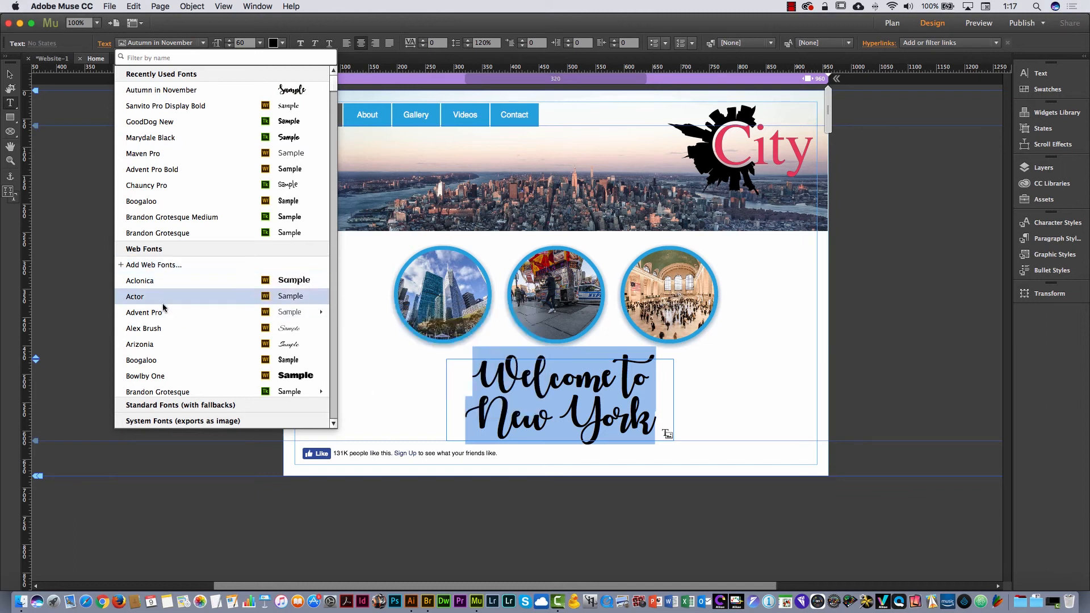
left_click(171, 347)
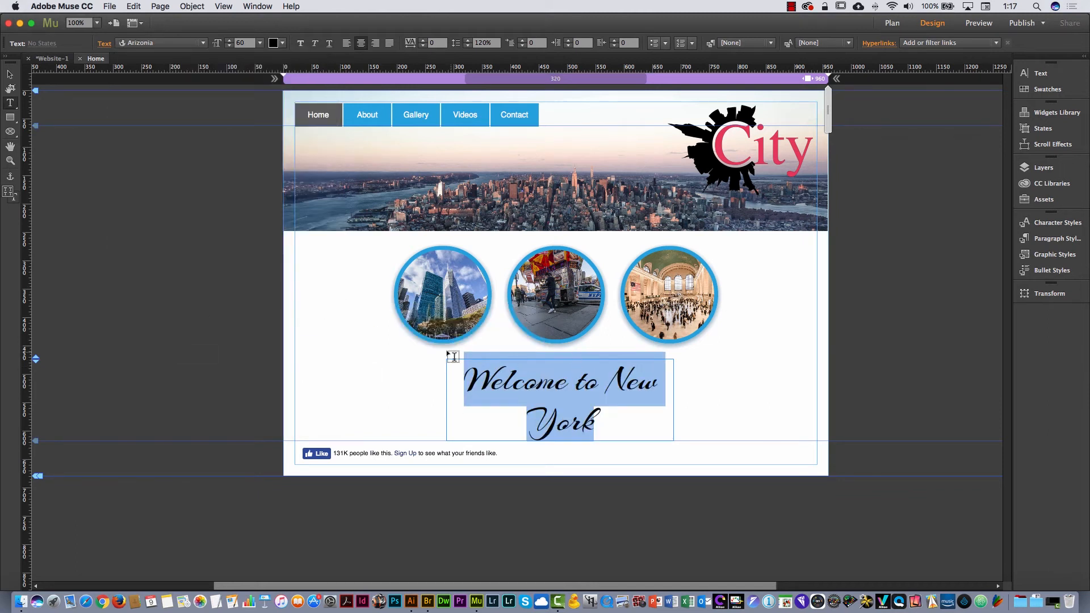
Widen the heading's text frame to about 487 px so the text fits on one line, and recenter it under the circles.
left_click(9, 75)
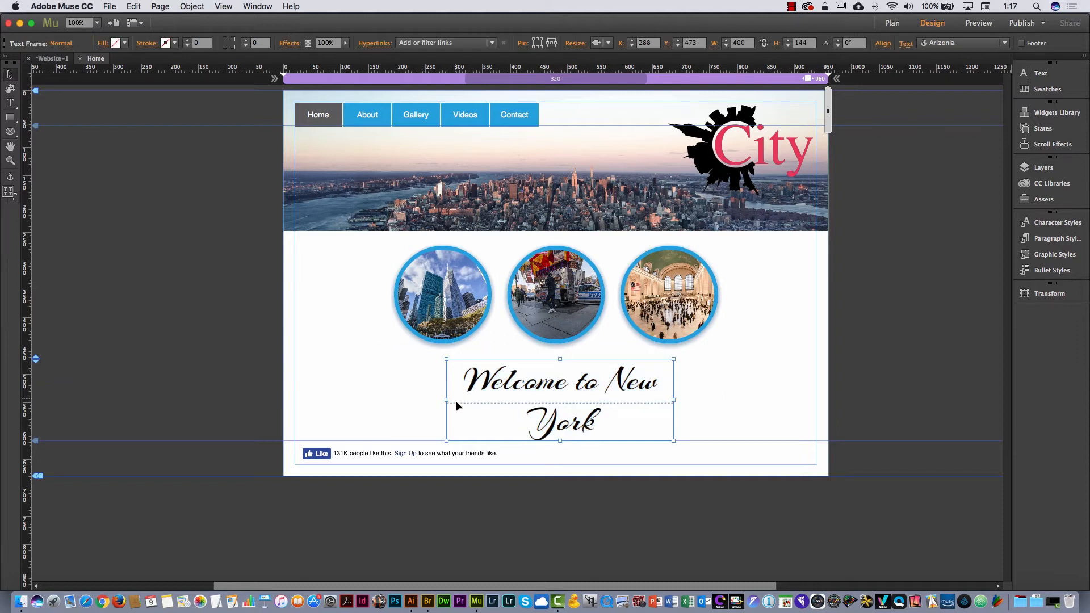
left_click_drag(447, 400, 397, 401)
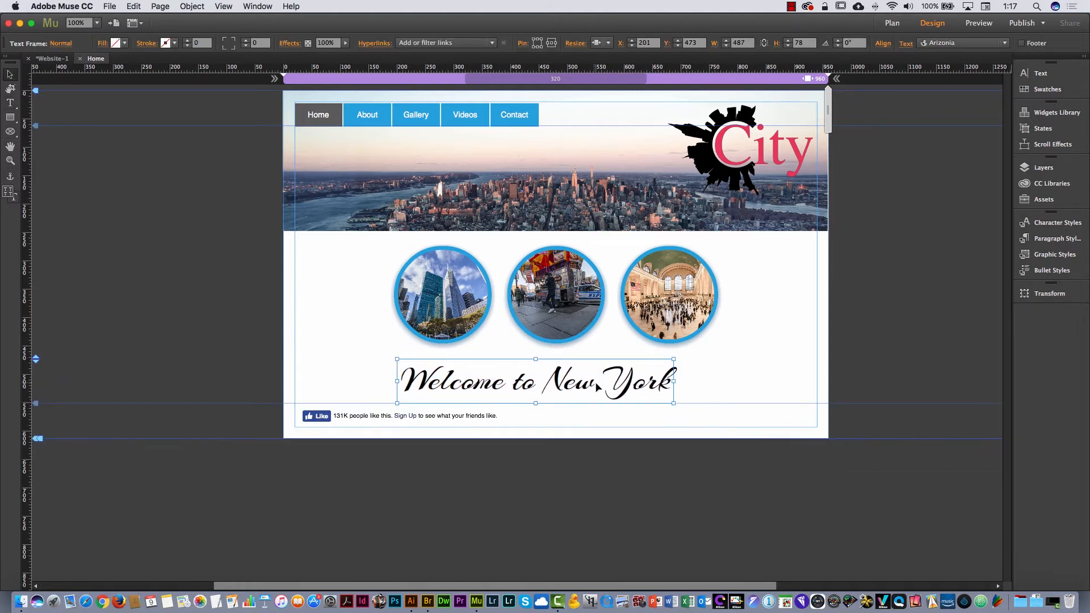
left_click_drag(597, 386, 624, 386)
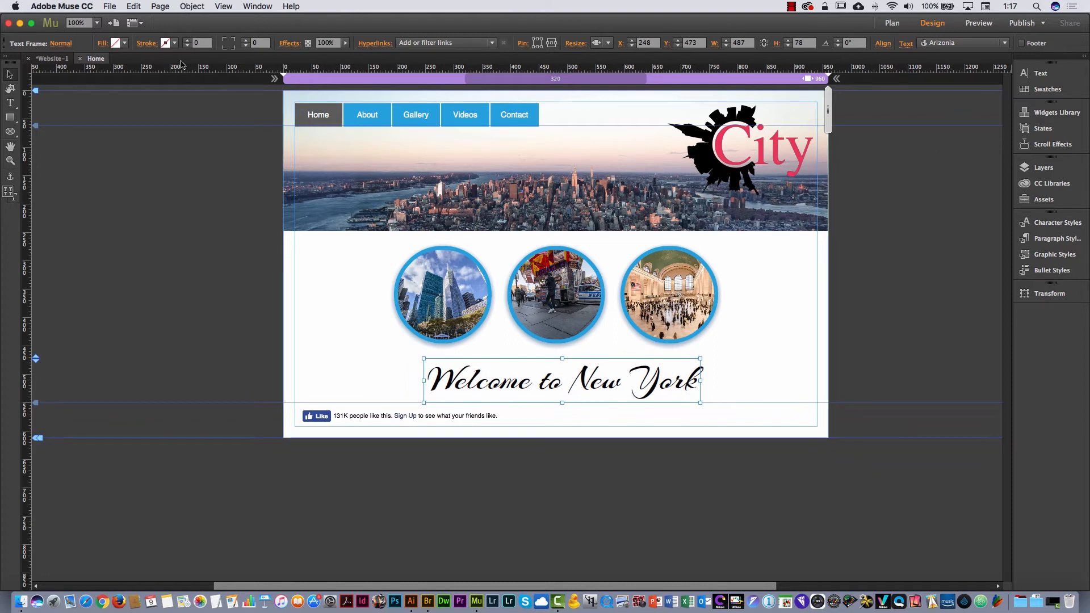
Color the heading text blue and fine-tune its centered position under the circles to about X 235, Y 480.
left_click(1039, 73)
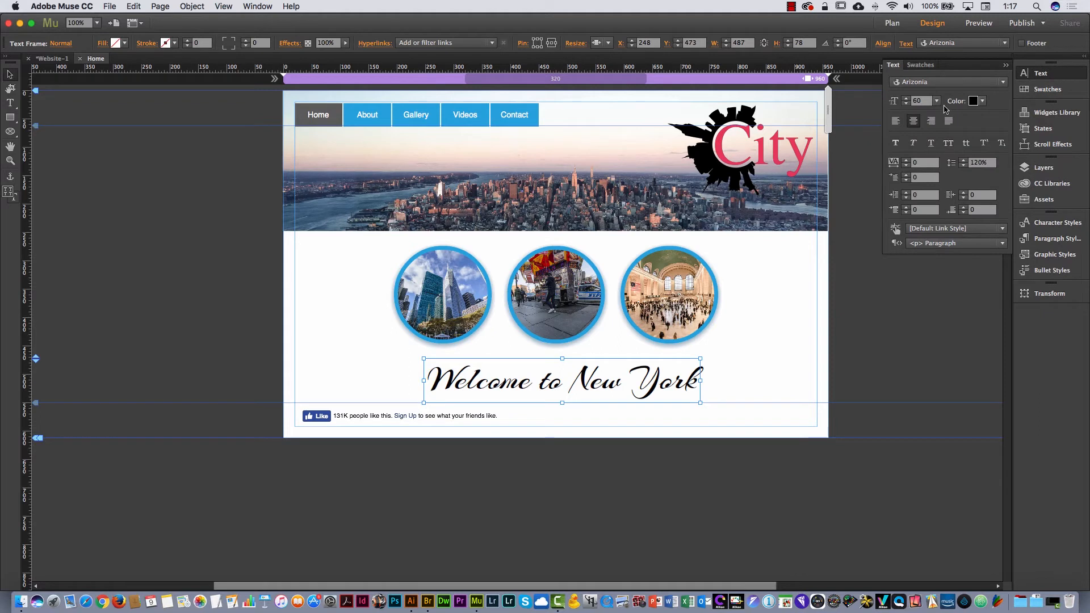
left_click(975, 101)
left_click(1028, 138)
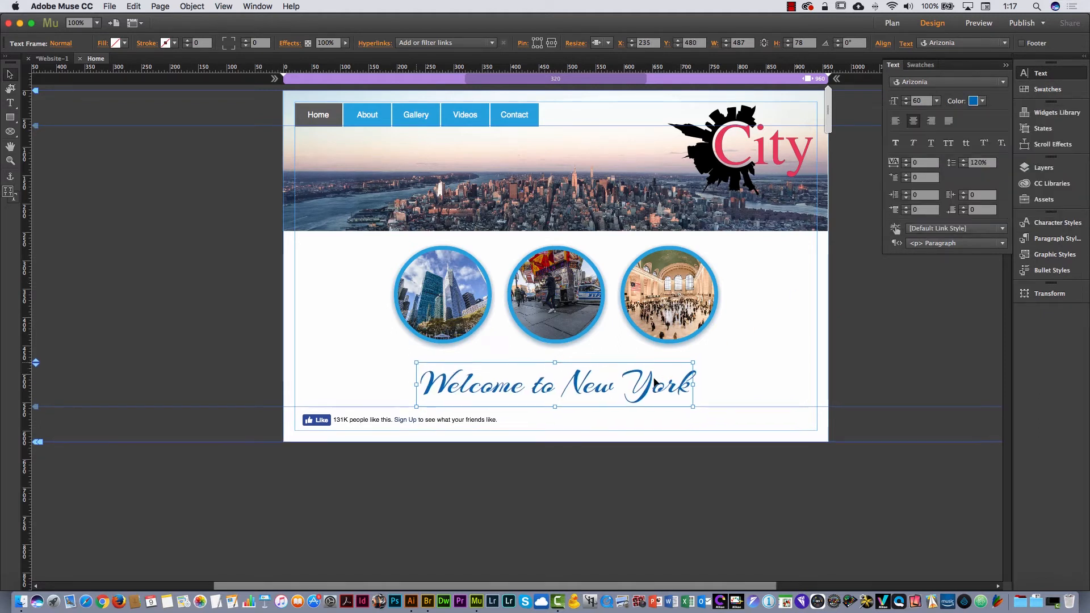
left_click(705, 460)
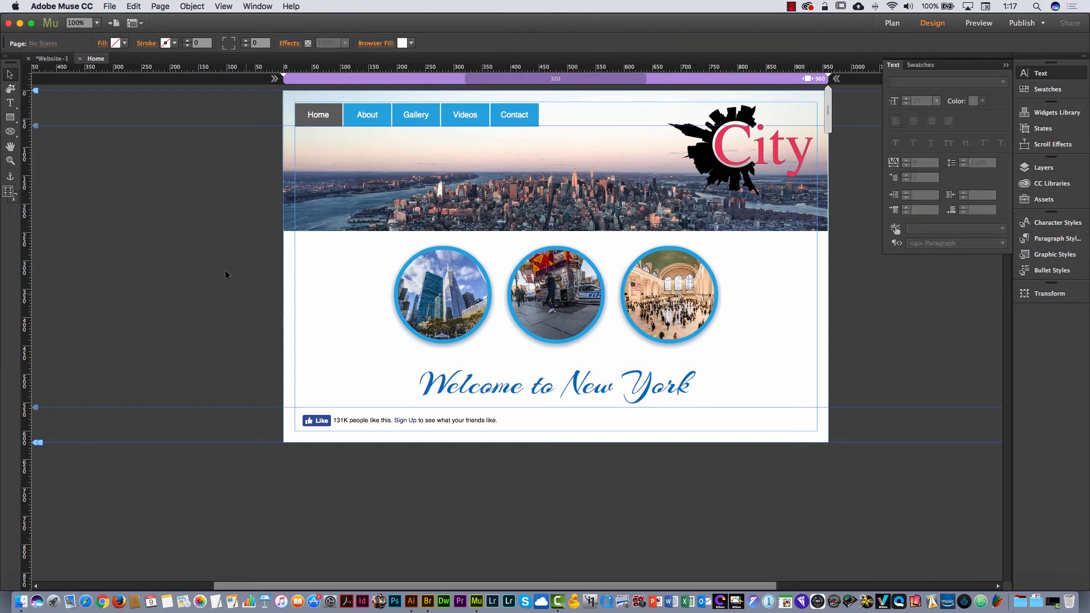
Open the About page in place of Home, add an Accordion panel widget below the banner, and try out its sections.
left_click(80, 59)
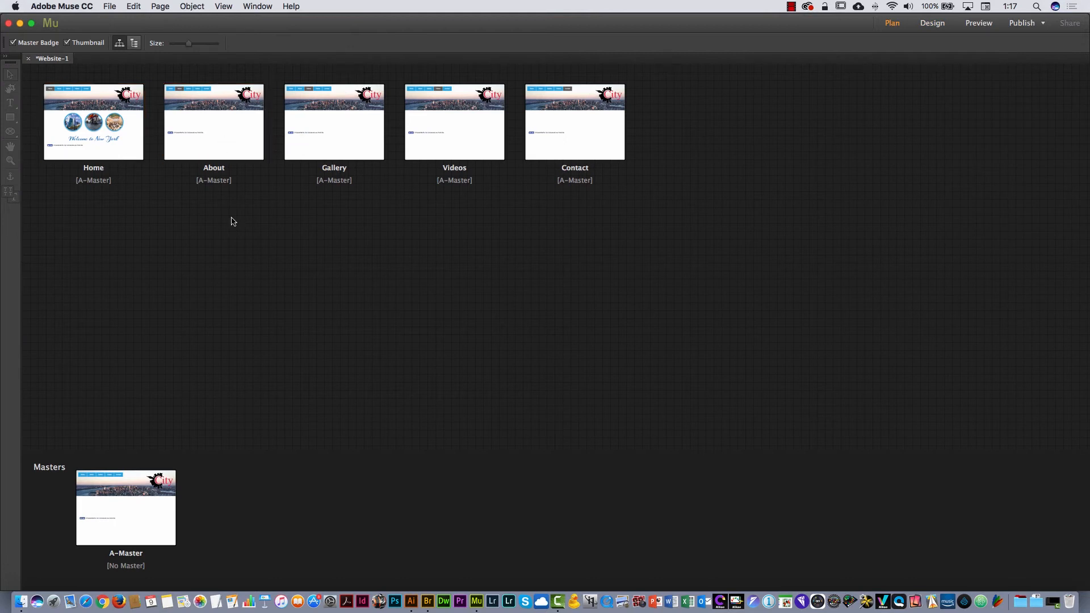
double_click(214, 133)
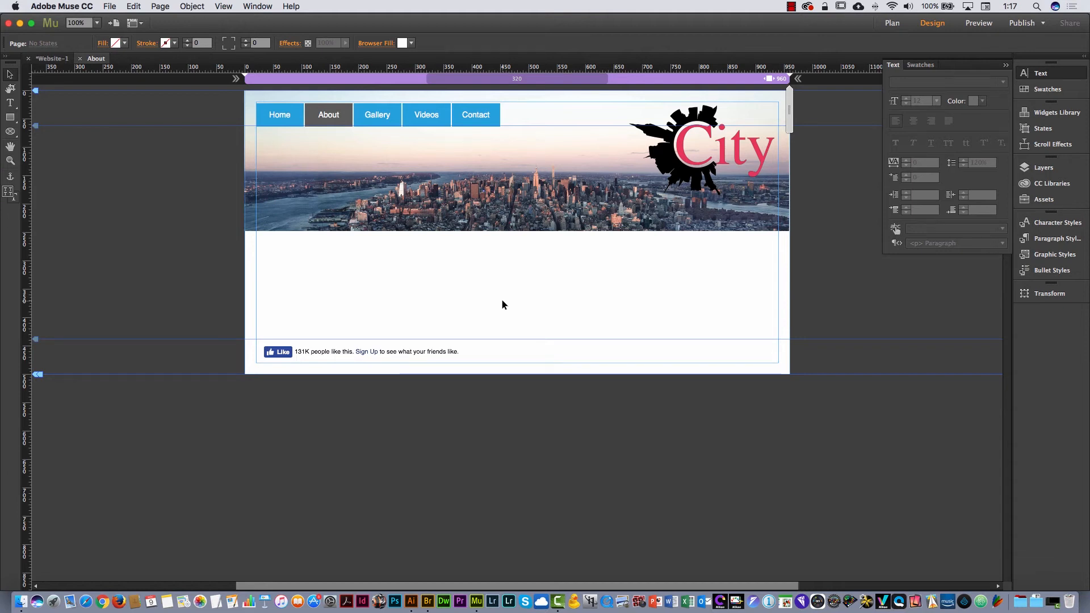
left_click(1048, 113)
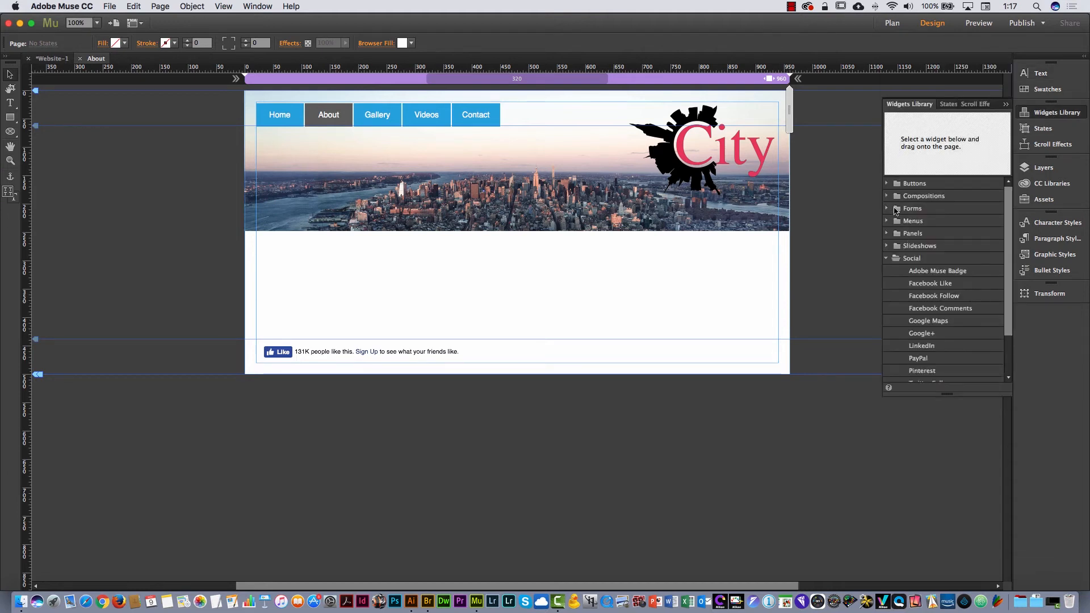
left_click(887, 197)
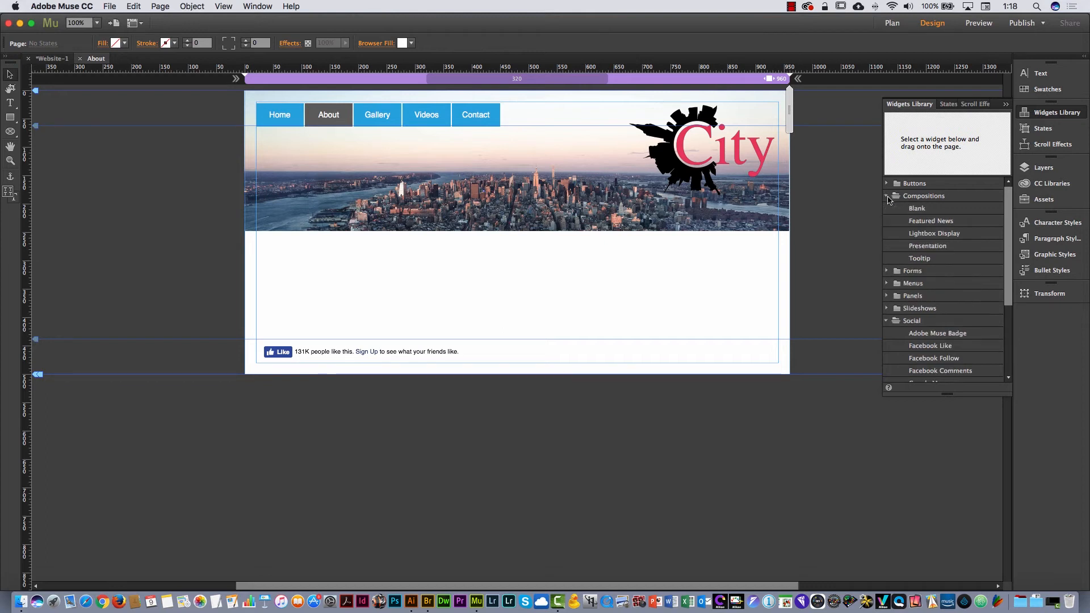
left_click(887, 295)
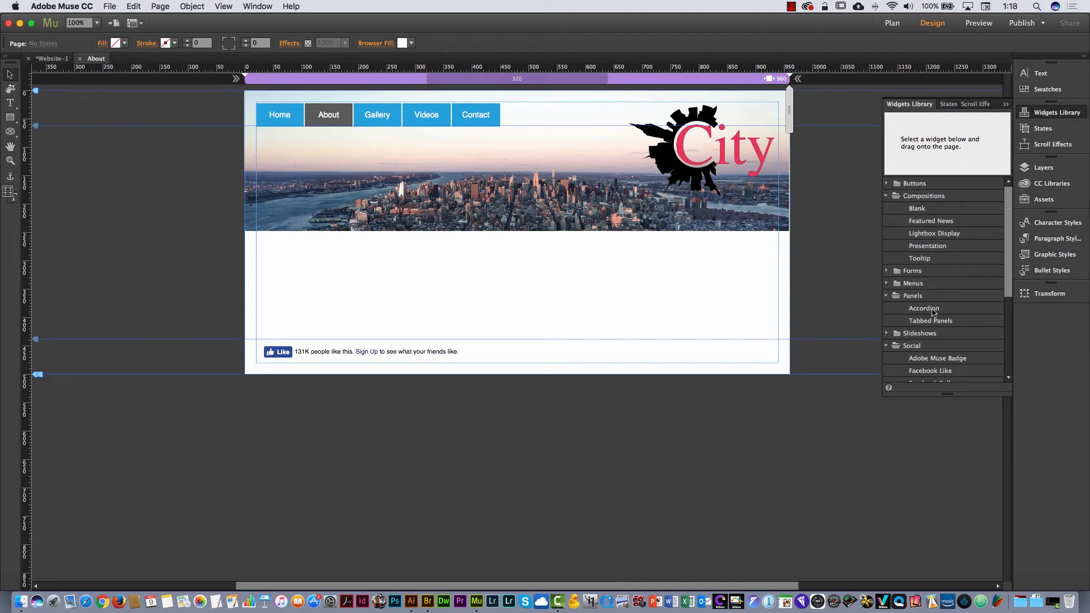
left_click_drag(934, 312, 342, 255)
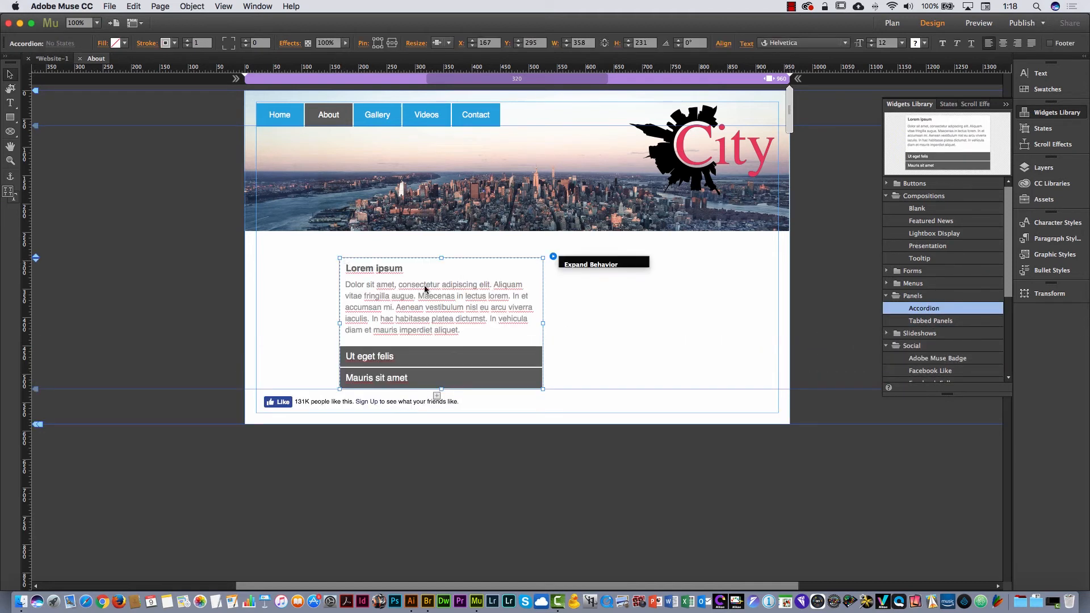
mouse_move(438, 307)
left_mouse_down()
mouse_move(410, 297)
mouse_move(424, 294)
left_mouse_up()
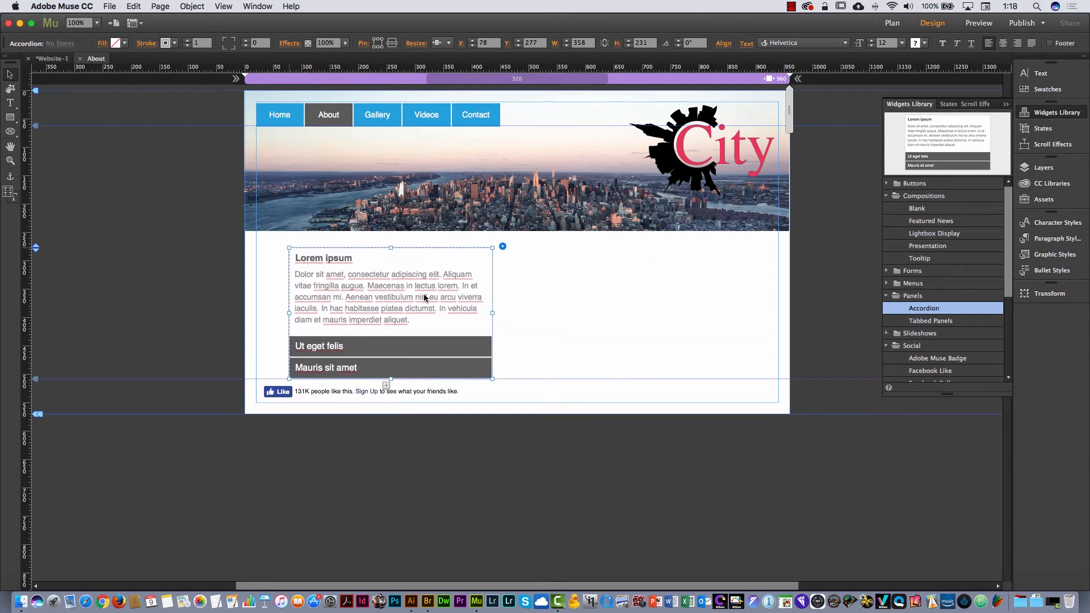
left_click(442, 345)
left_click(438, 366)
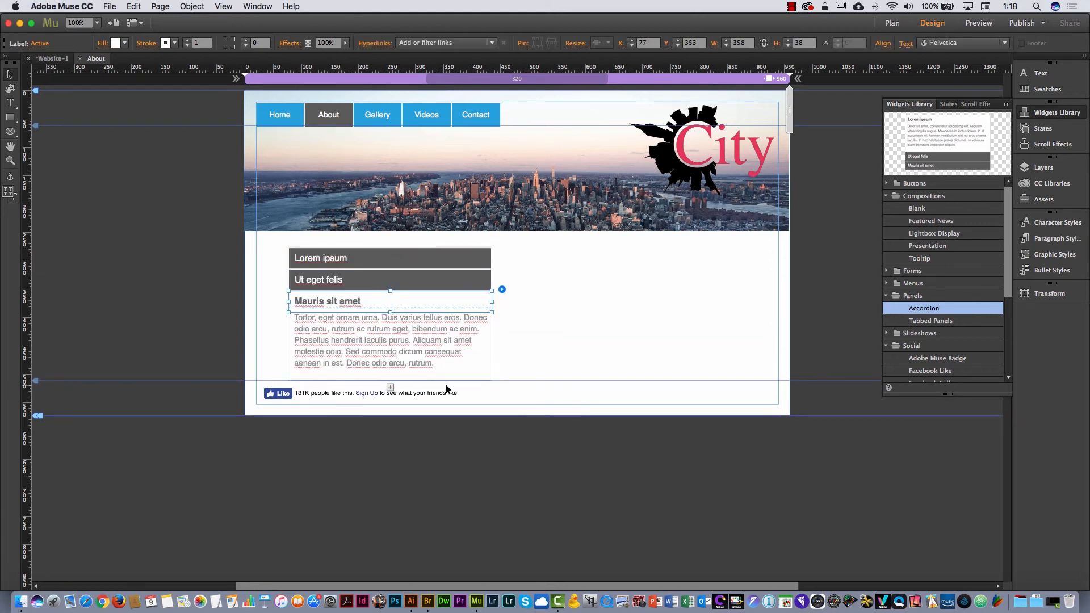
left_click(430, 287)
left_click(427, 257)
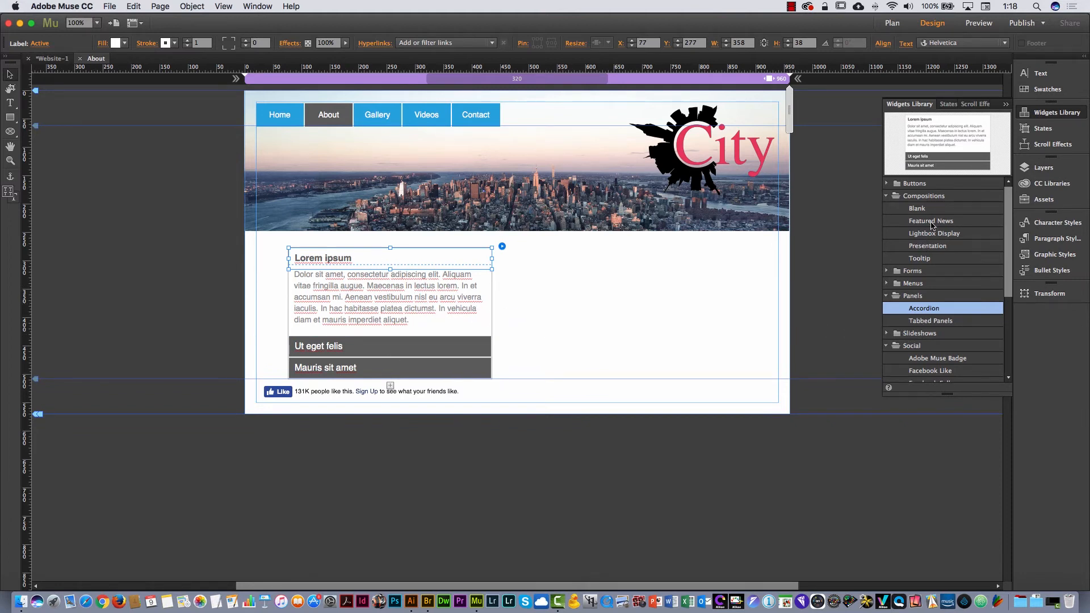
Add a Featured News composition beneath the accordion on the About page, center the accordion above it, and try its triggers.
left_click_drag(929, 223, 581, 277)
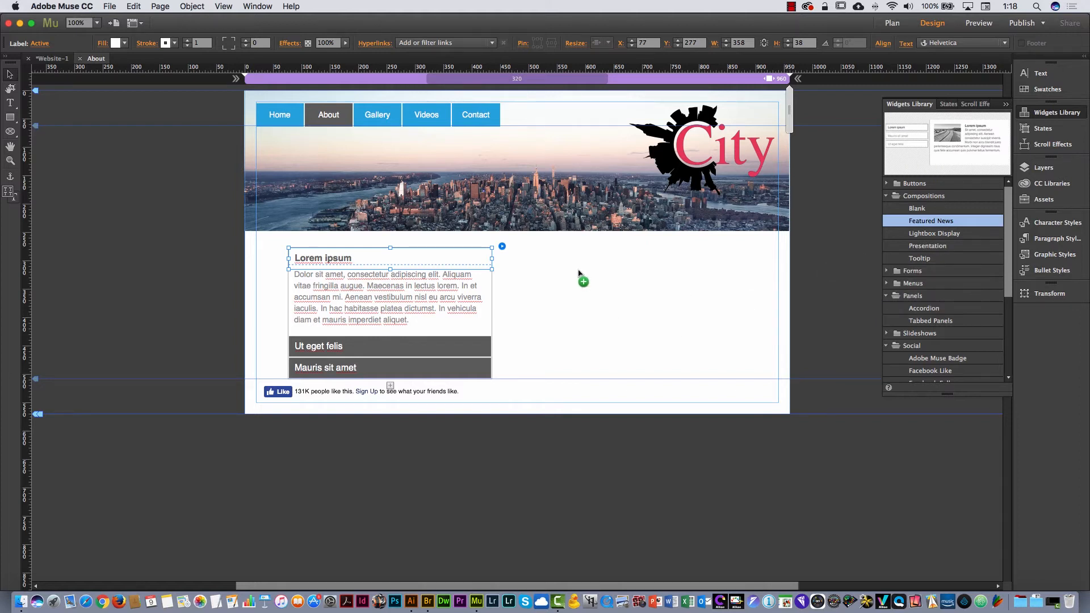
left_click_drag(714, 307, 475, 458)
left_click_drag(471, 332, 582, 340)
left_click(430, 455)
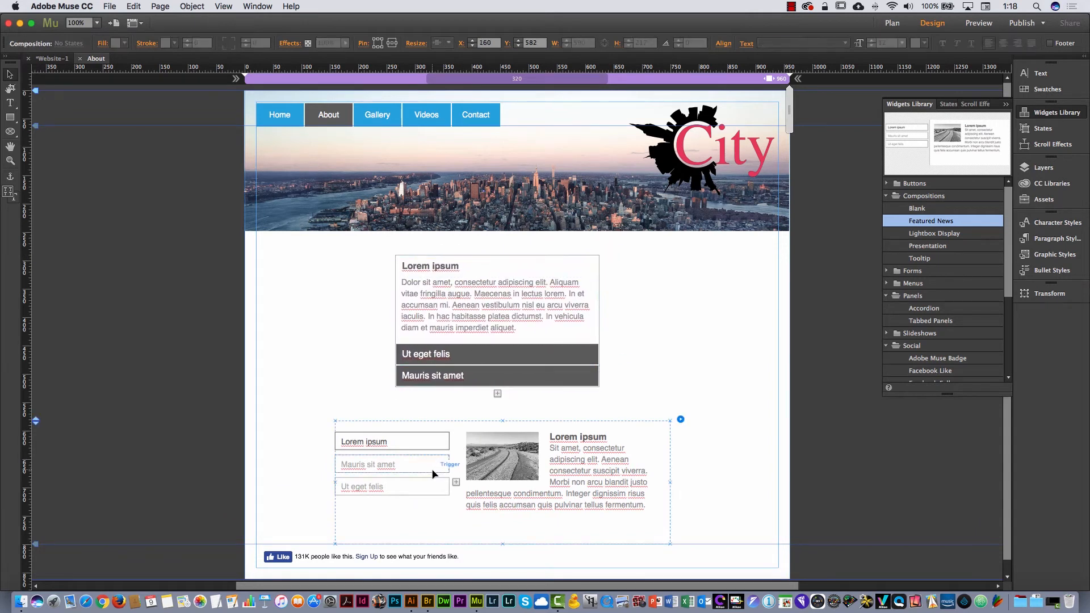
left_click(431, 471)
left_click(431, 483)
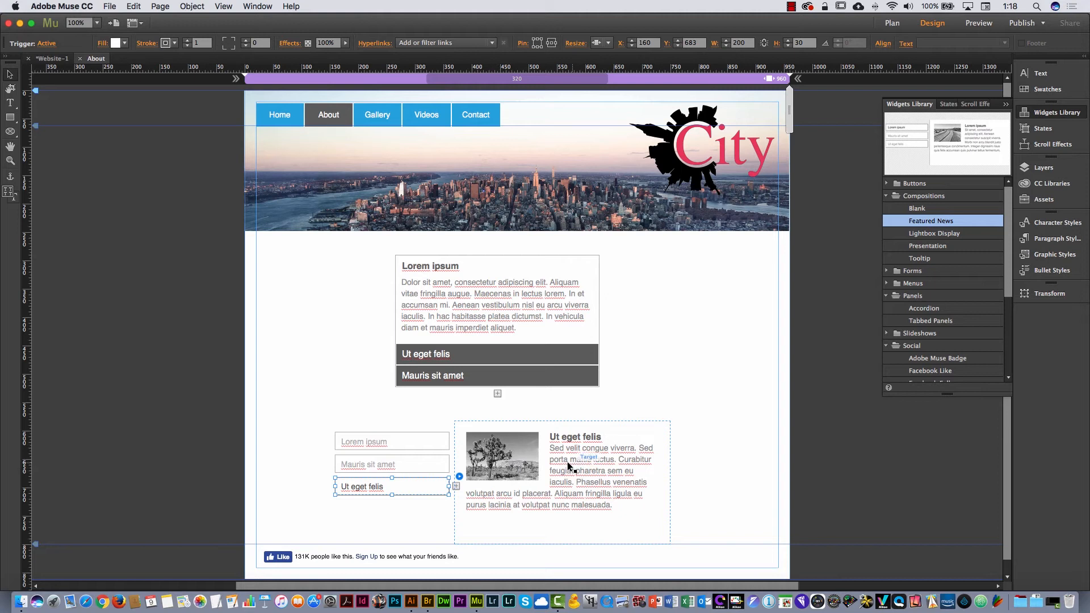
left_click(672, 383)
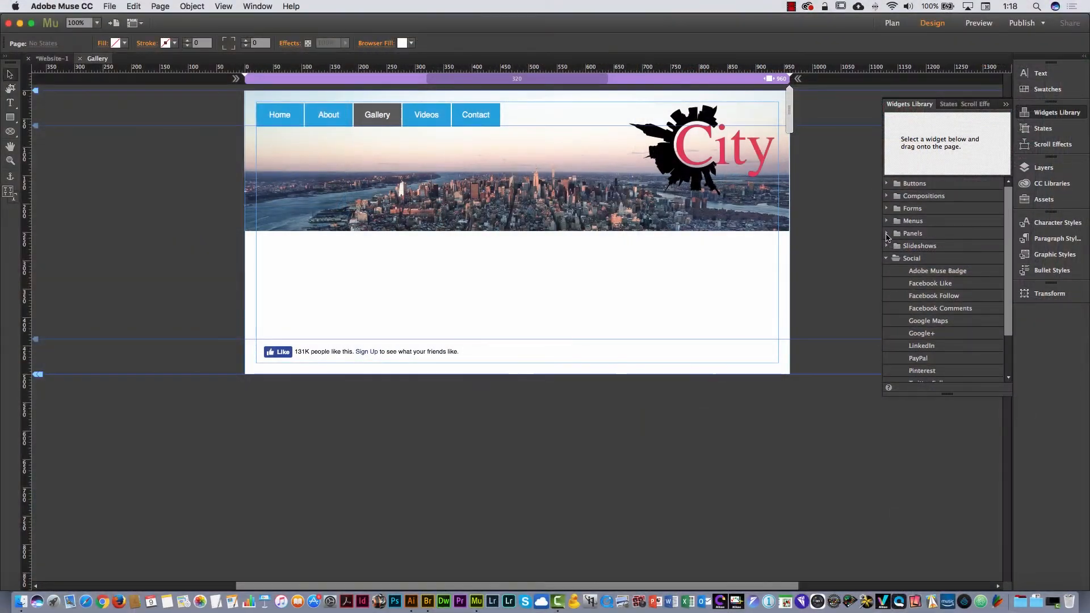
Place a Thumbnails slideshow widget on the Gallery page below the banner.
left_click(887, 259)
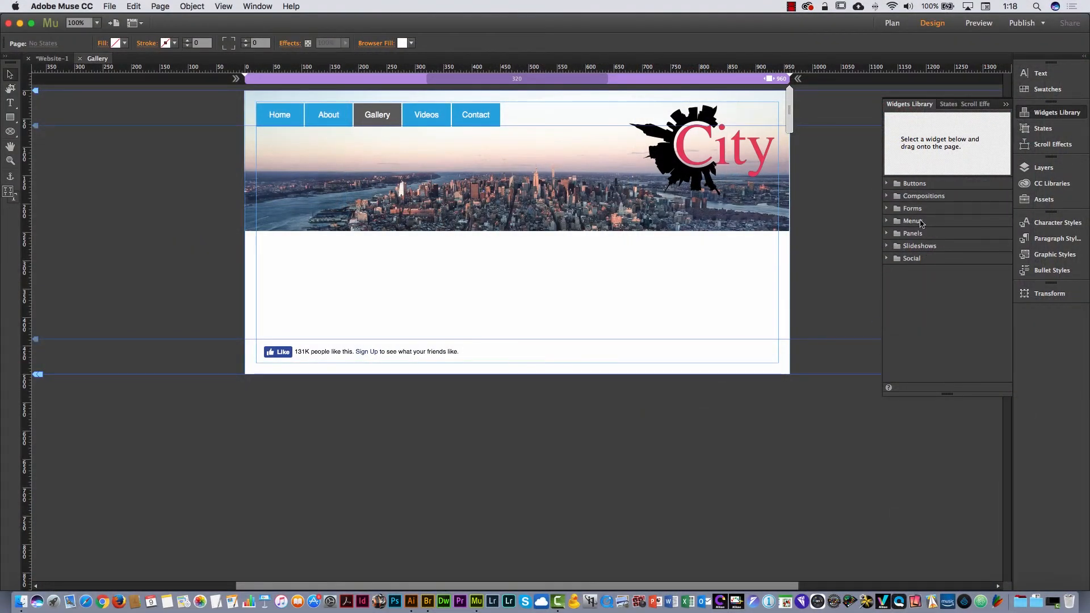
left_click(886, 247)
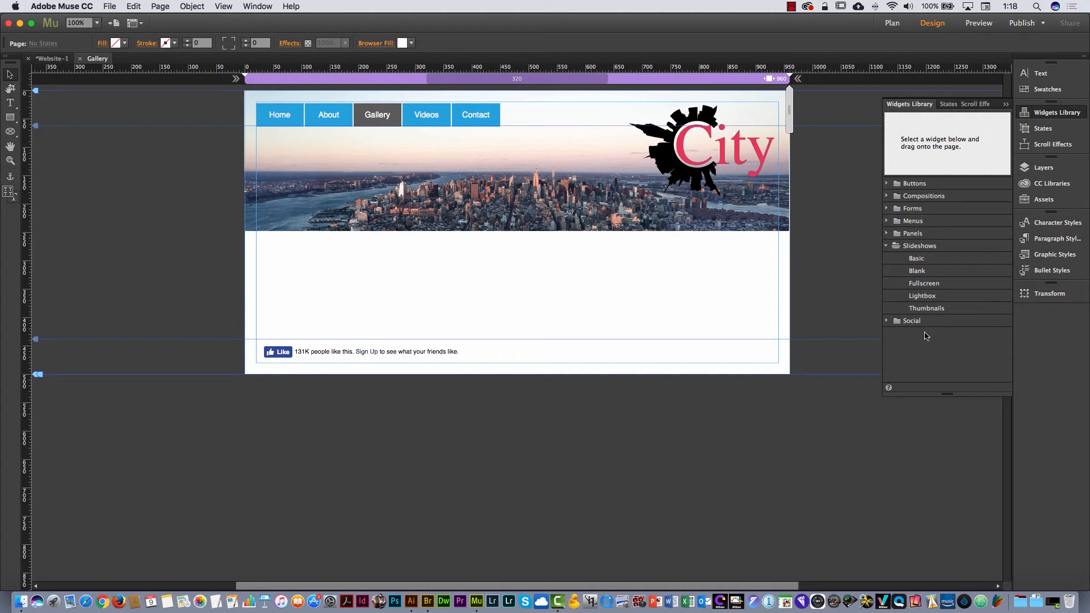
left_click_drag(934, 311, 316, 258)
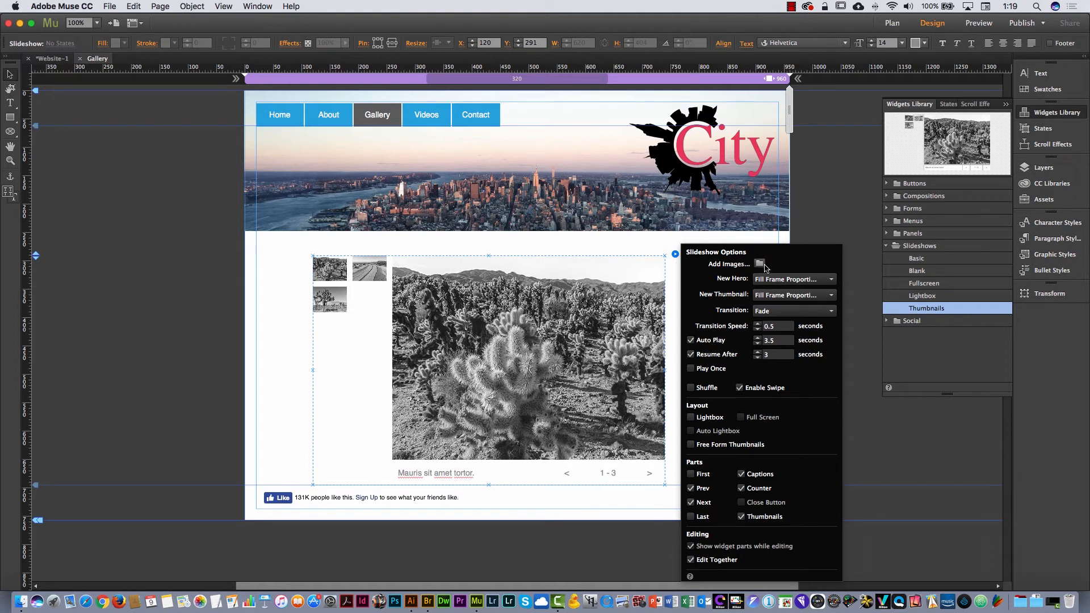
Set the slideshow's transition to Horizontal and turn off its captions and counter.
left_click(677, 271)
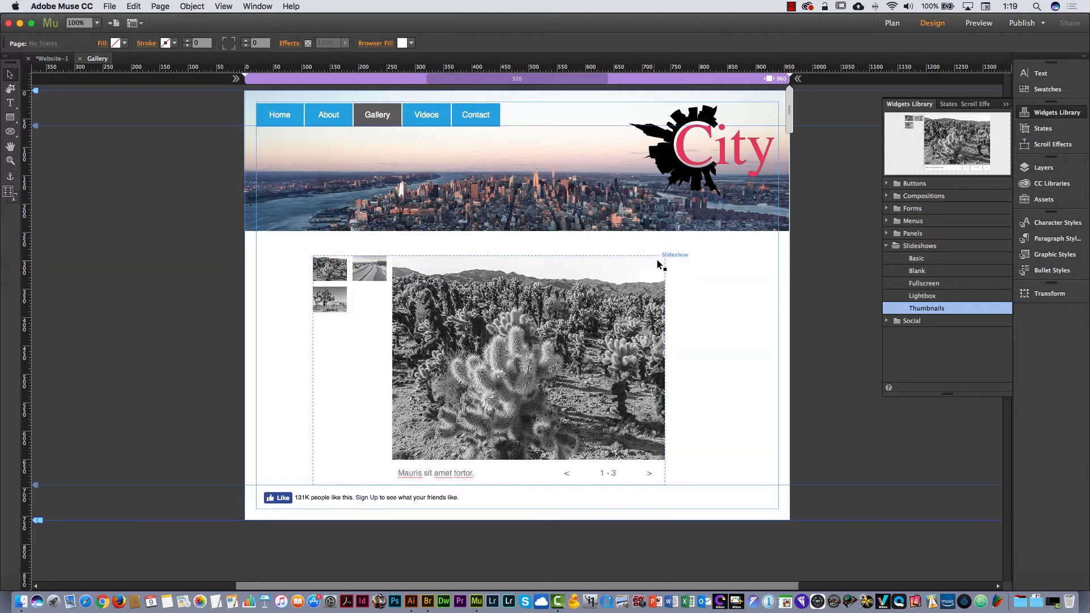
left_click(656, 265)
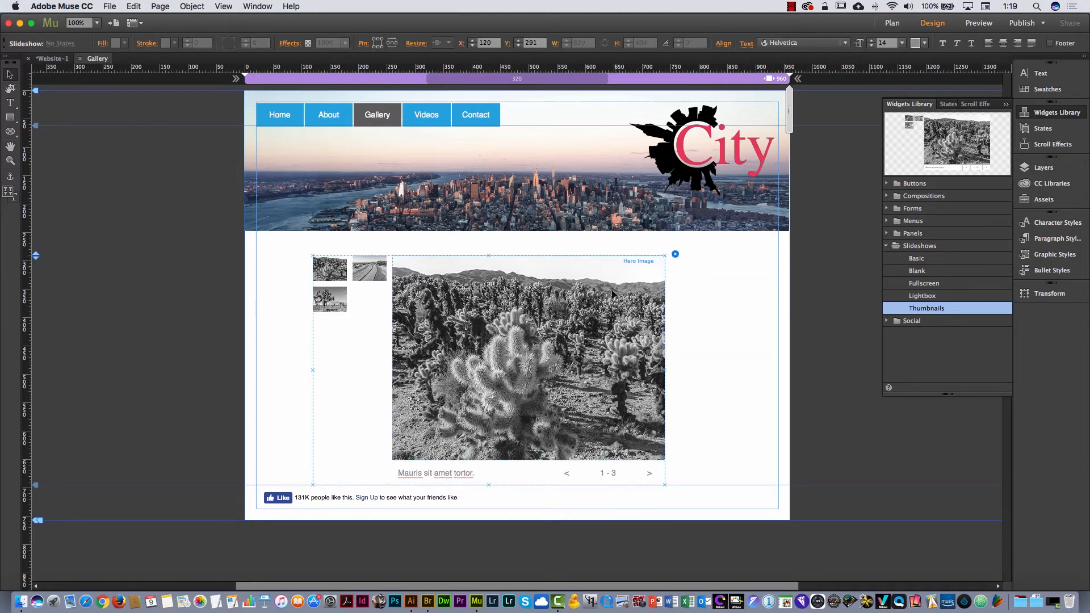
left_click(675, 254)
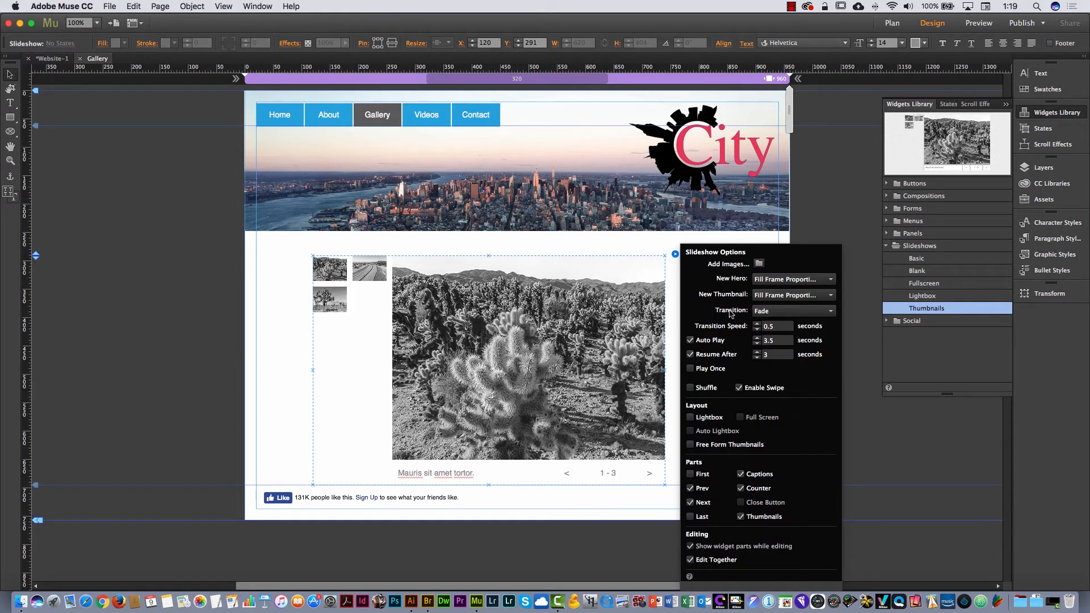
left_click(772, 312)
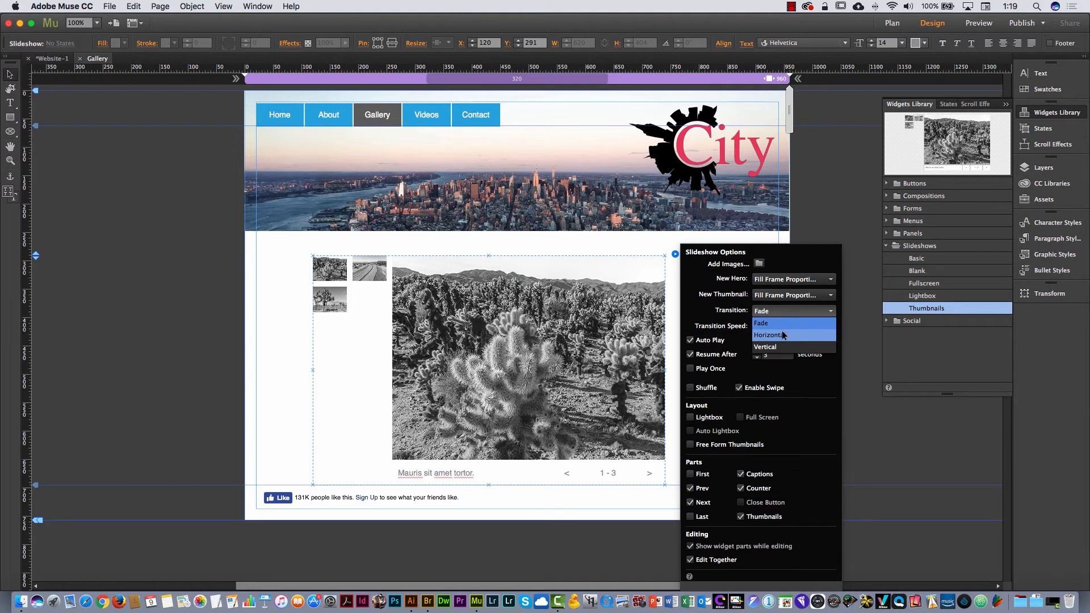
left_click(783, 336)
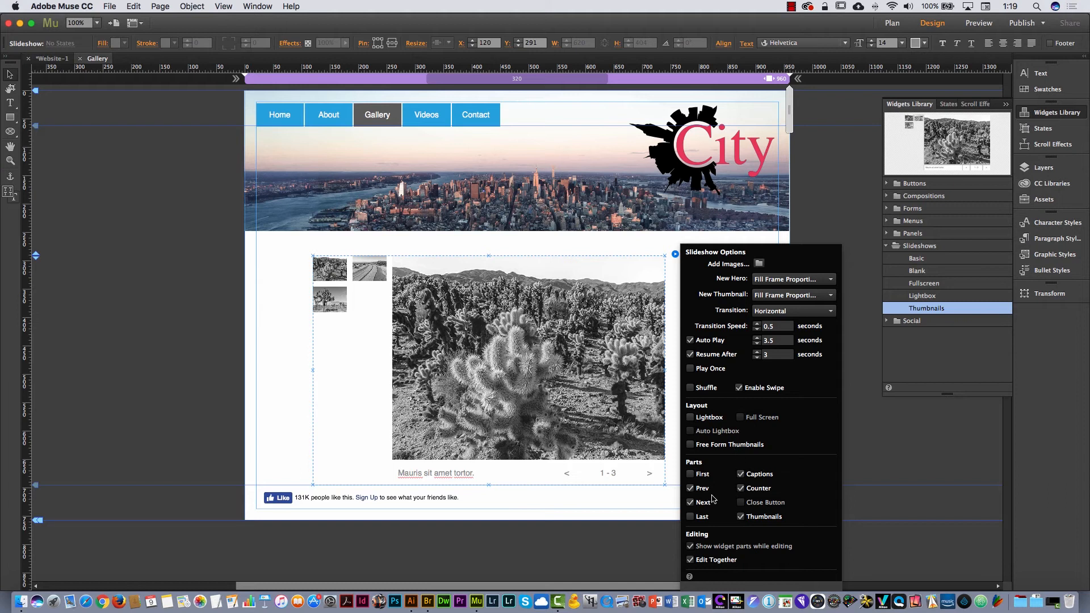
left_click(740, 474)
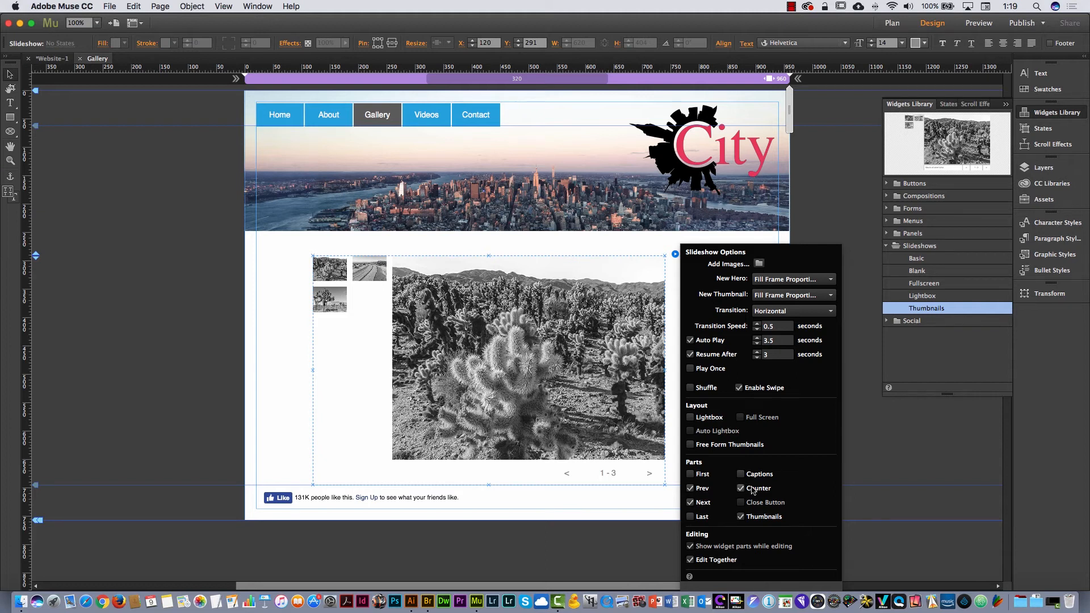
left_click(741, 488)
Add the eight photos from _DSC1195.jpg to Backgrounds-18.jpg plus nyc-20.jpg to the slideshow, and shift the slideshow slightly down and right.
left_click(759, 262)
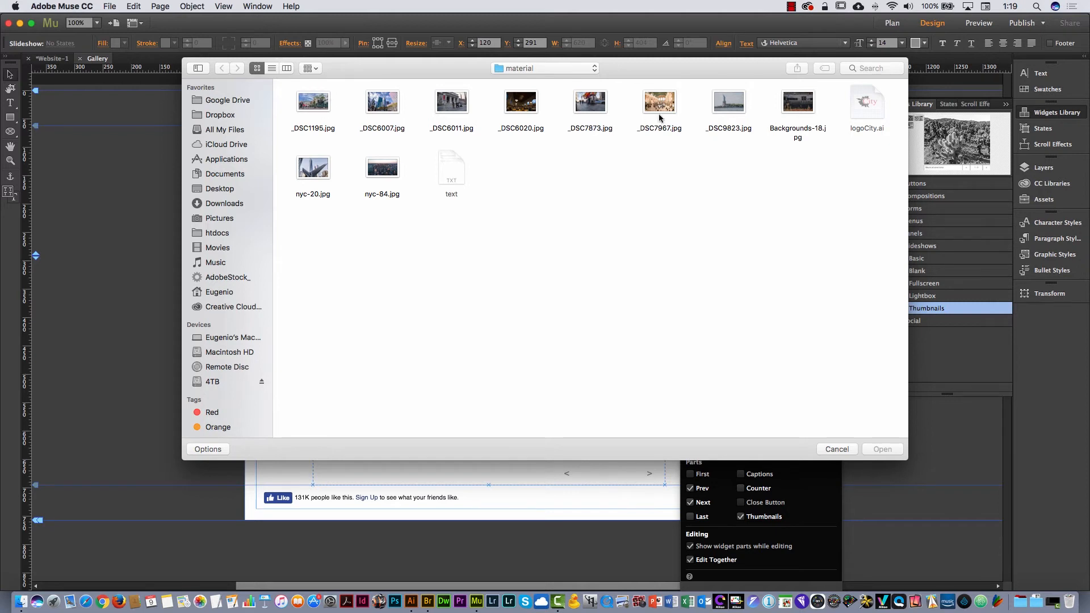
left_click_drag(822, 108, 276, 121)
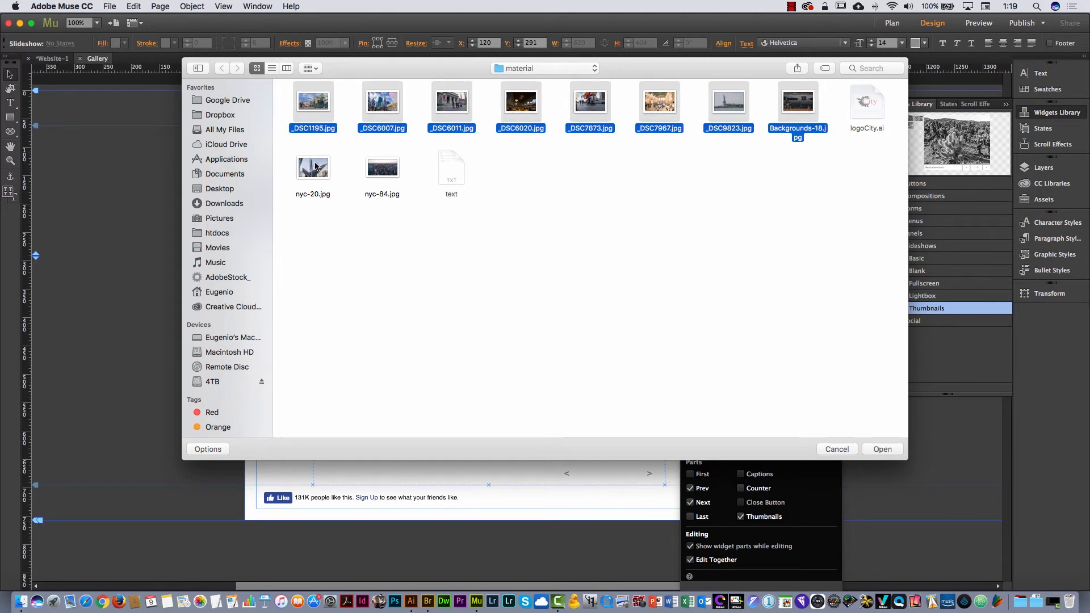
left_click(315, 166, "super")
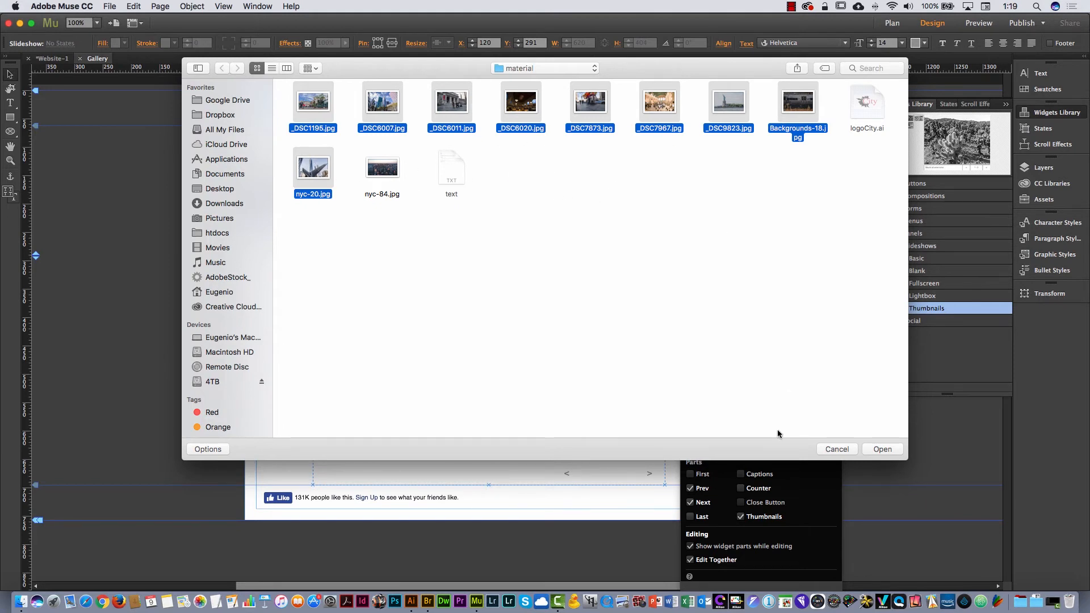
left_click(888, 451)
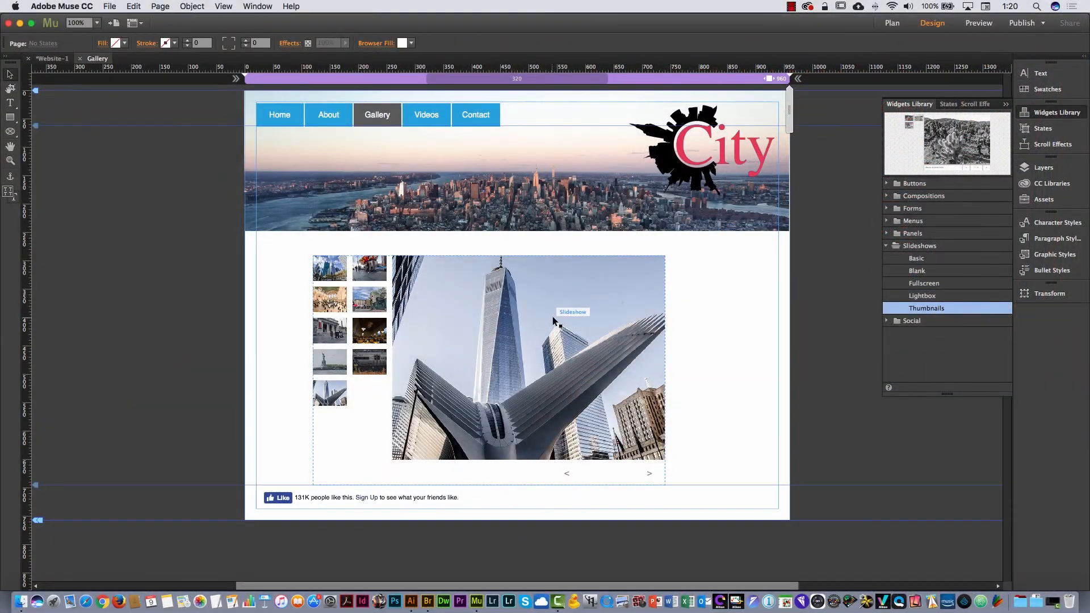
mouse_move(532, 313)
left_mouse_down()
mouse_move(568, 312)
mouse_move(538, 325)
left_mouse_up()
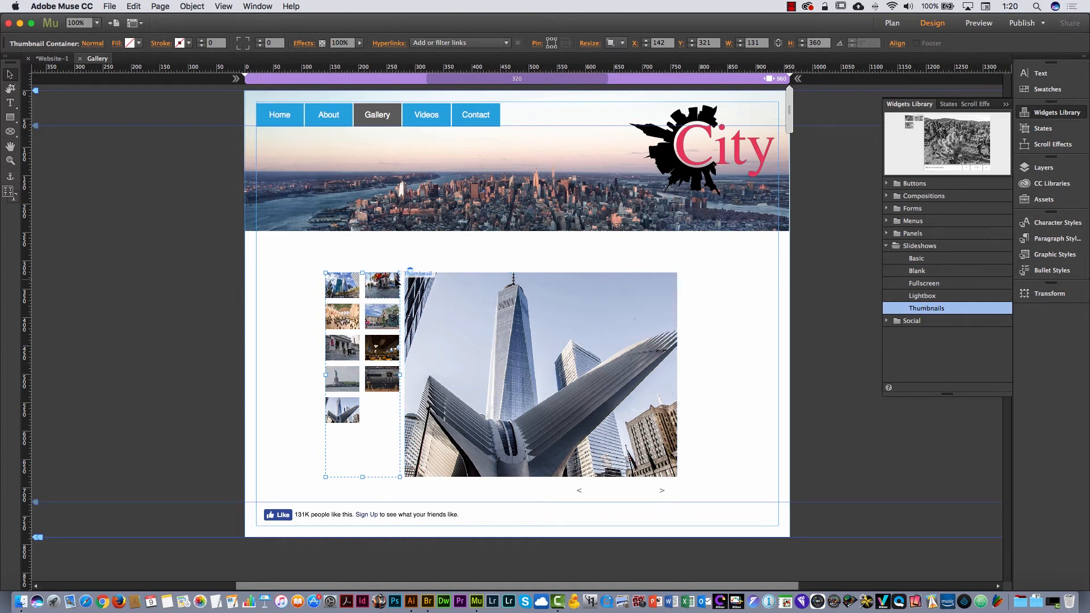
Arrange the slideshow thumbnails in a single row beneath the photo and move the previous and next arrows to either side of it.
left_click_drag(400, 272, 682, 459)
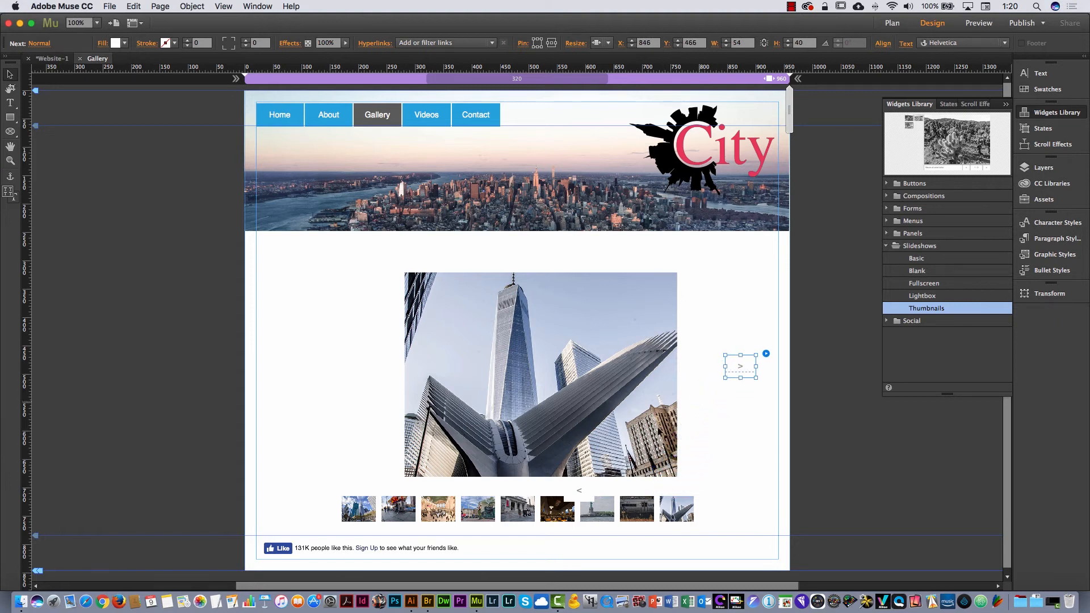
left_click_drag(579, 489, 339, 378)
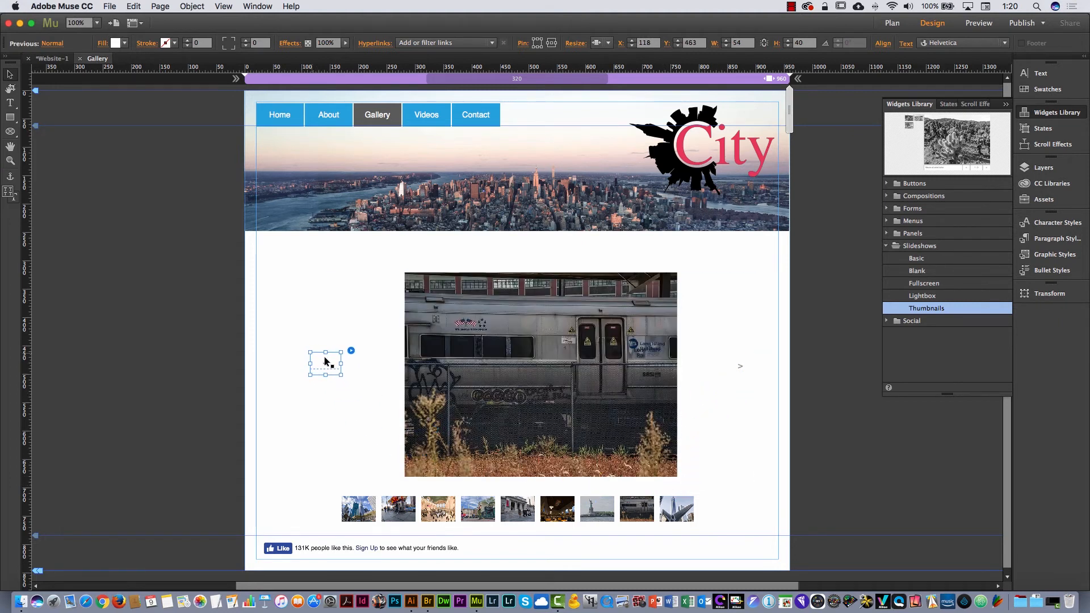
Widen the slideshow's hero image on both sides to about 717 px so it spans between the two arrows.
left_click(452, 389)
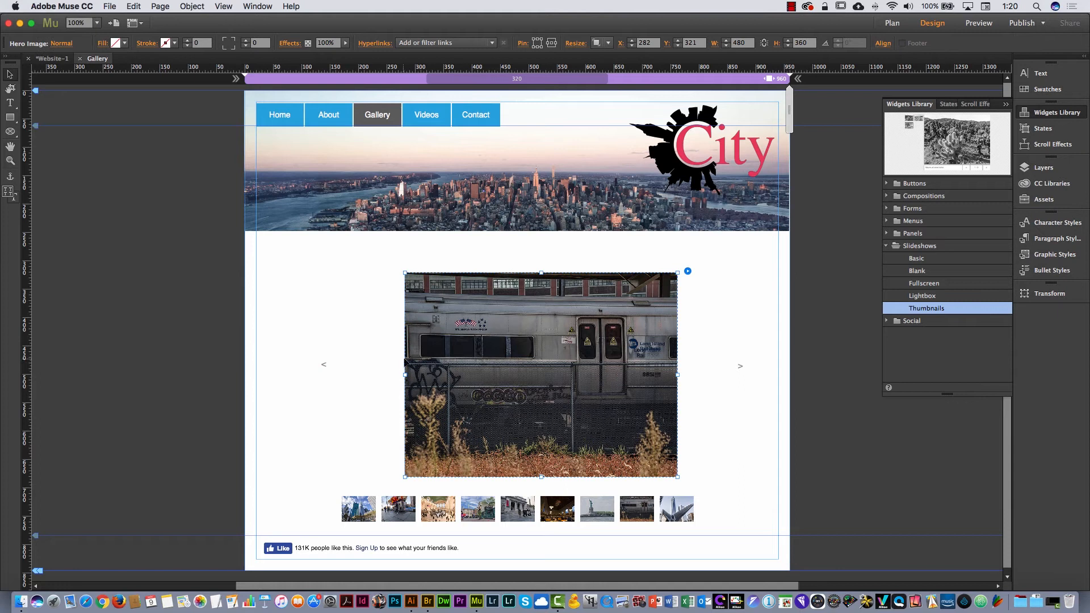
left_click_drag(405, 375, 327, 376)
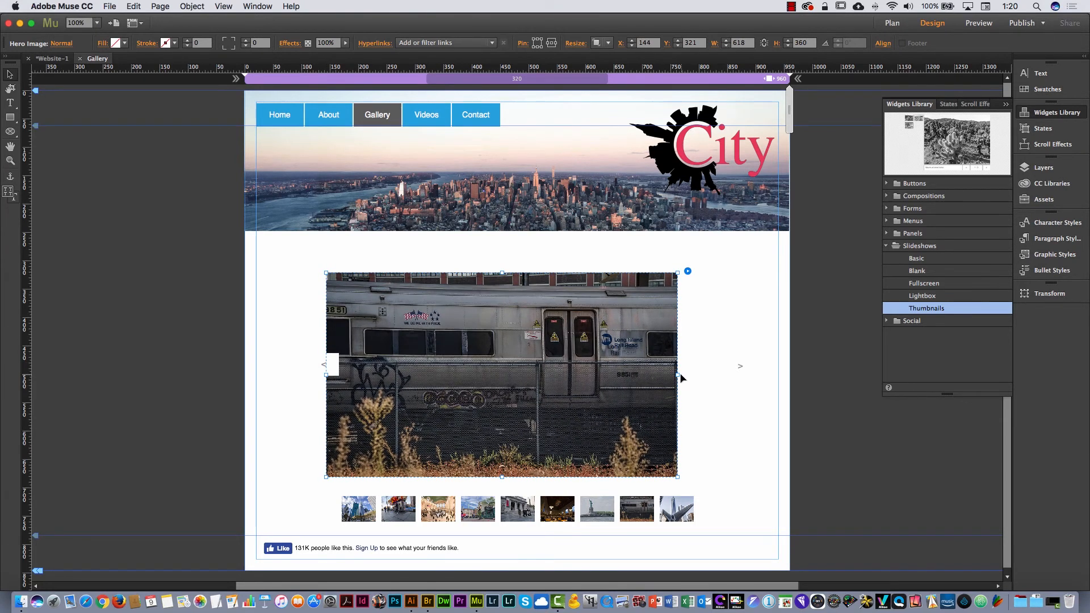
left_click_drag(678, 375, 733, 369)
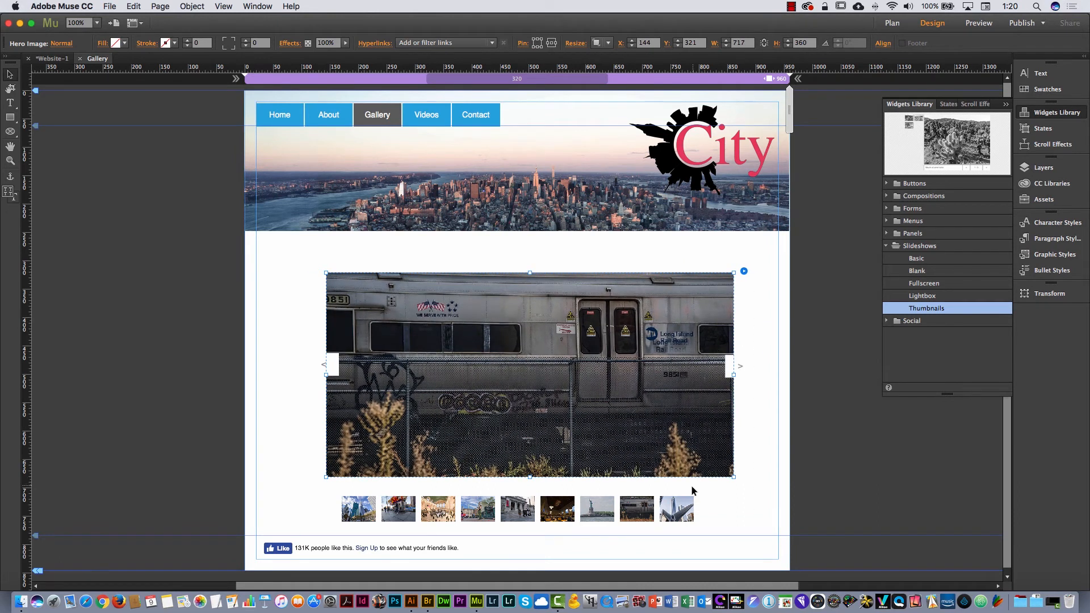
Move the thumbnail row up close beneath the hero image, centered, and shift the whole slideshow slightly down and left.
left_click(683, 507)
mouse_move(678, 510)
left_mouse_down()
mouse_move(689, 505)
mouse_move(687, 482)
mouse_move(686, 496)
left_mouse_up()
left_click(757, 457)
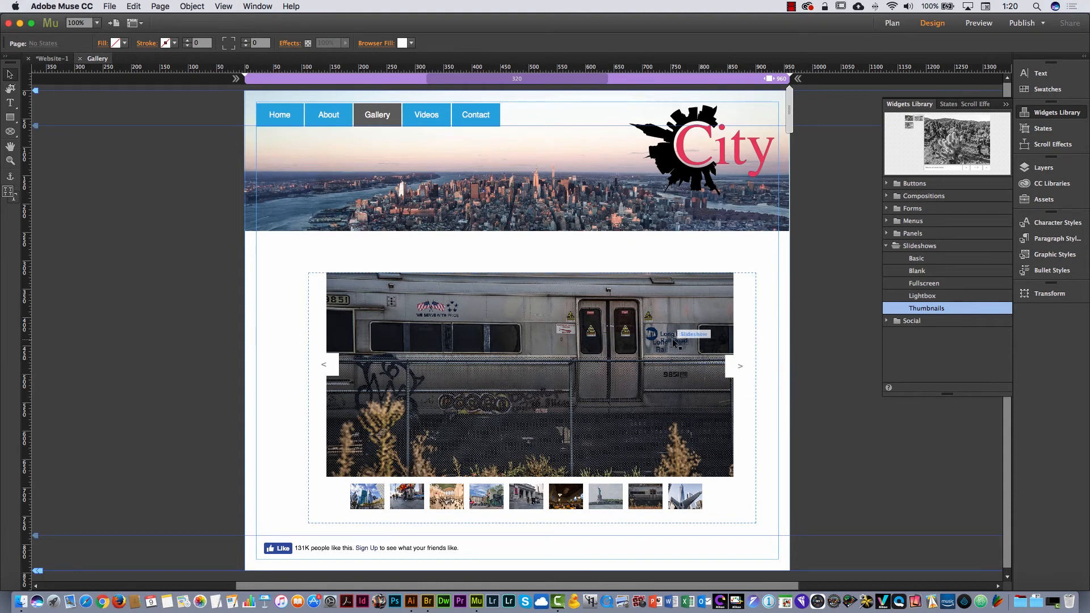
left_click_drag(673, 342, 661, 363)
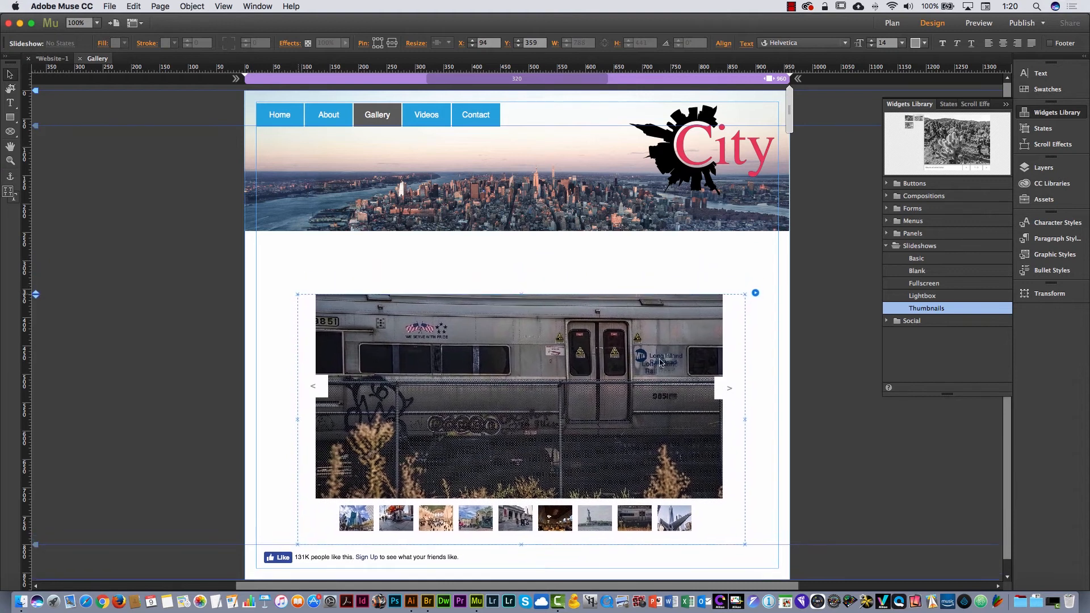
left_click(602, 261)
Add a text frame about 461 by 48 px above the slideshow reading "This is the gallery" and center its text.
left_click(11, 103)
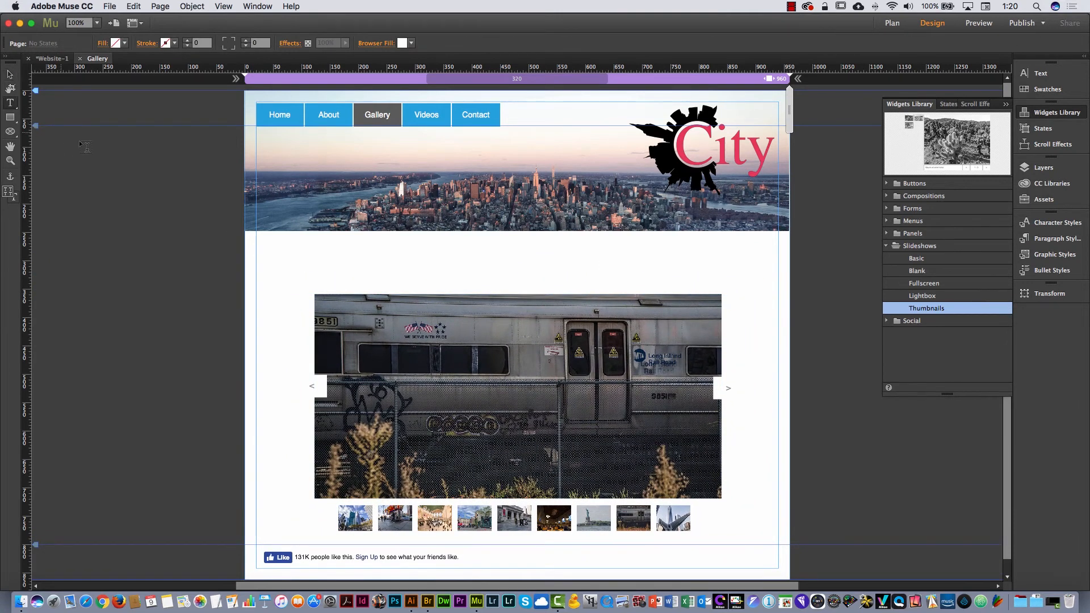
left_click_drag(388, 251, 651, 279)
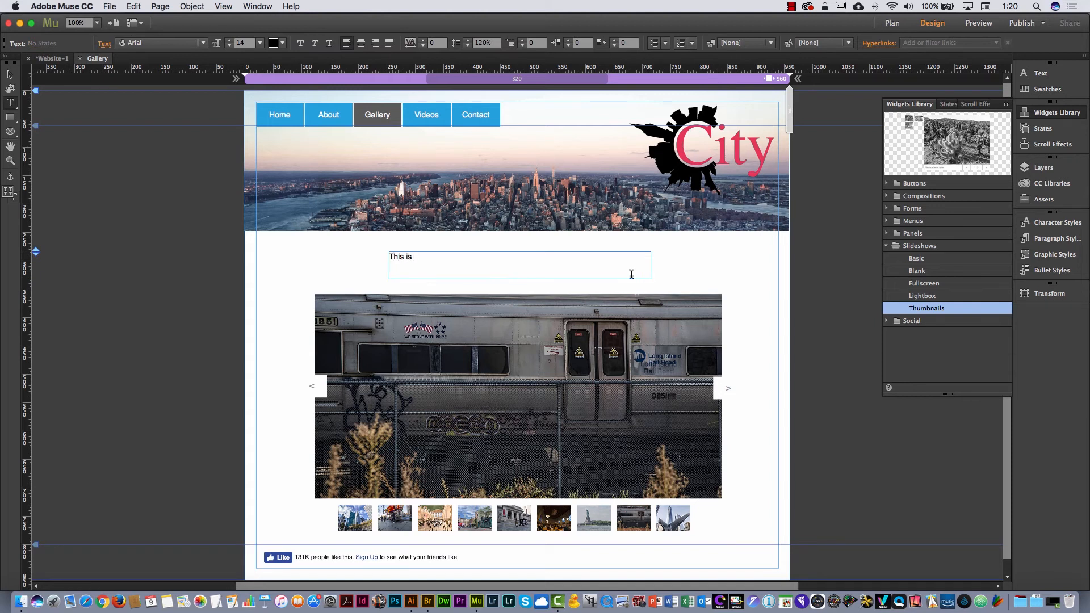
type("This is the c")
key("BackSpace")
type("gallery")
key("super+a")
key("super+shift+c")
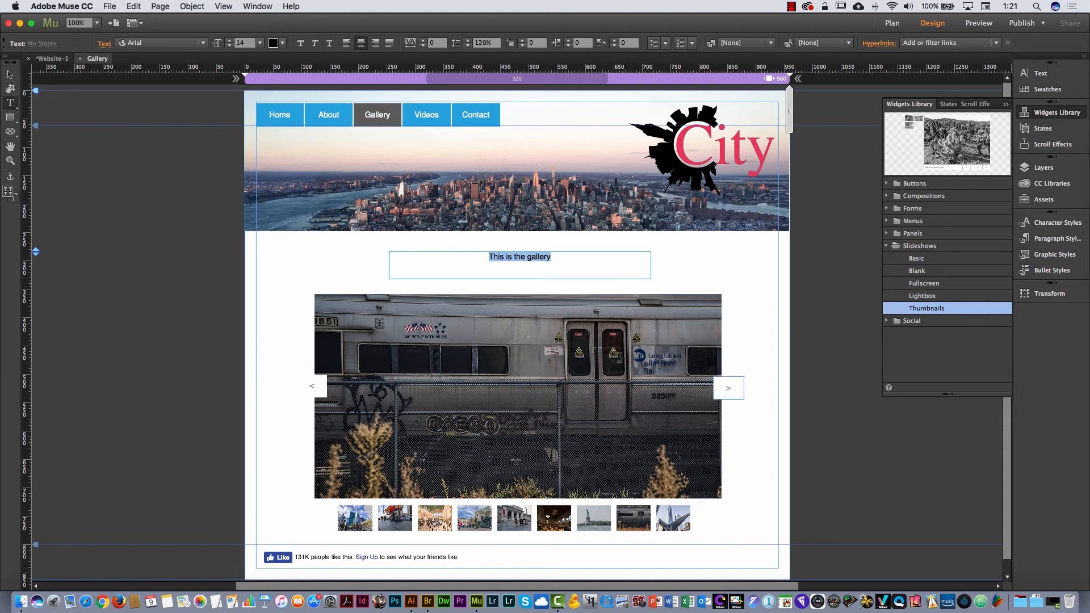
Format the gallery heading in the Subway Berlin SC web font at size 36.
left_click(151, 46)
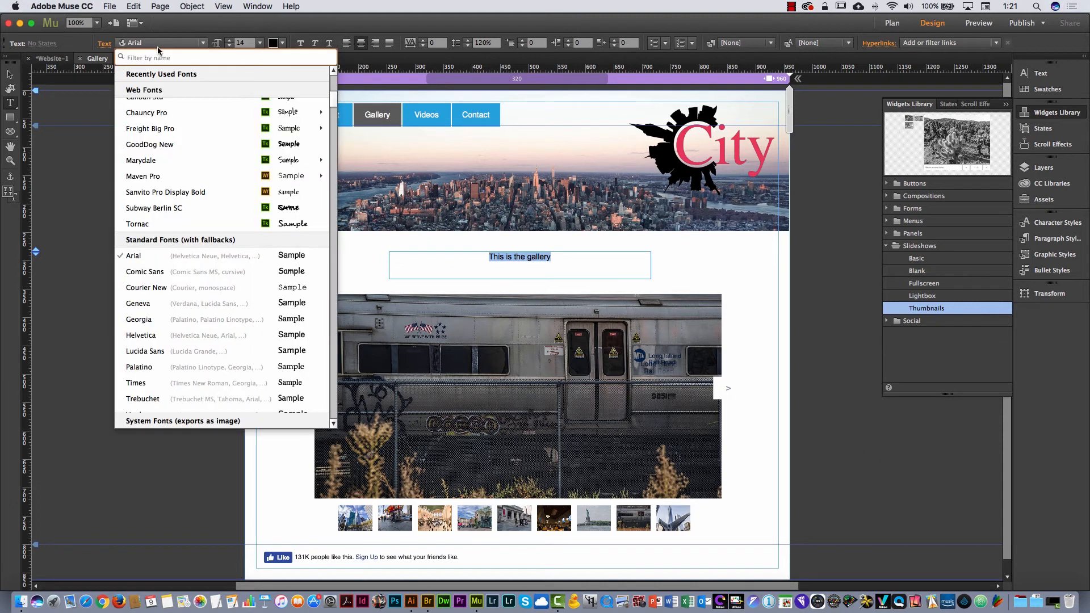
left_click(225, 208)
left_click(260, 43)
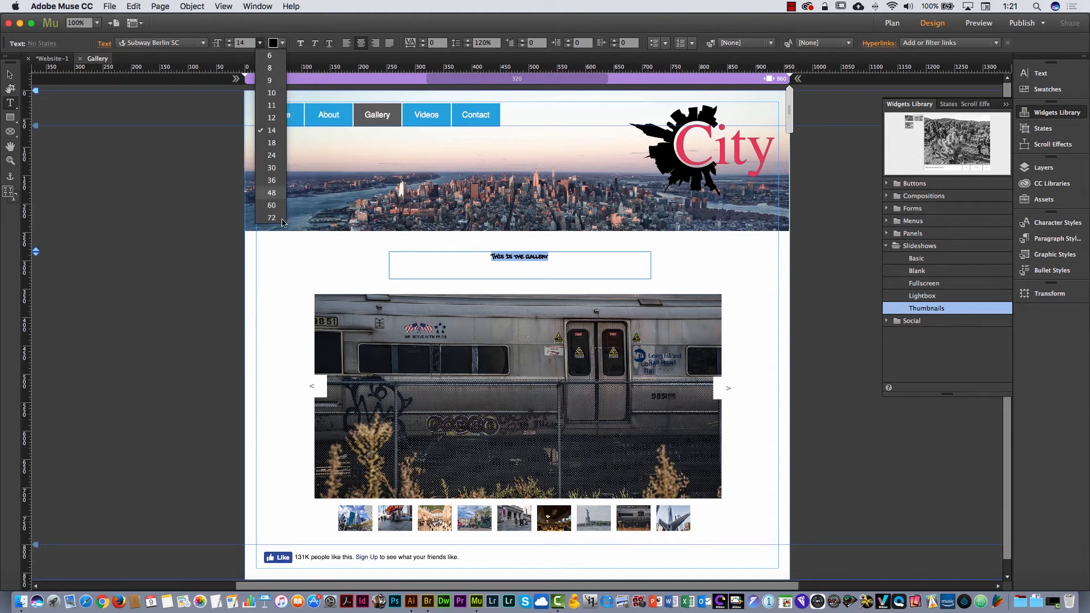
left_click(272, 179)
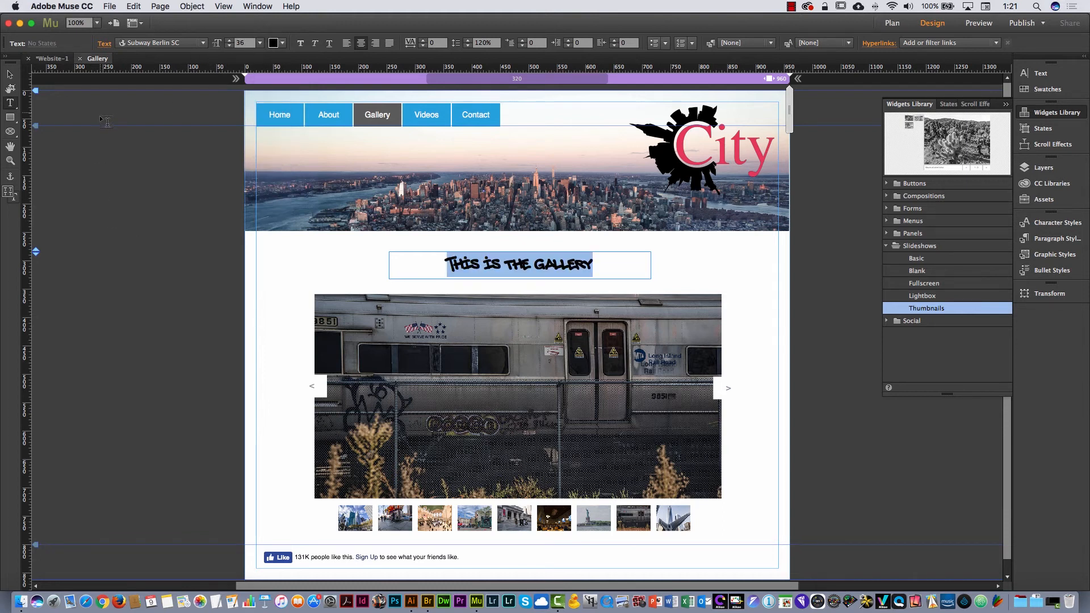
key("Escape")
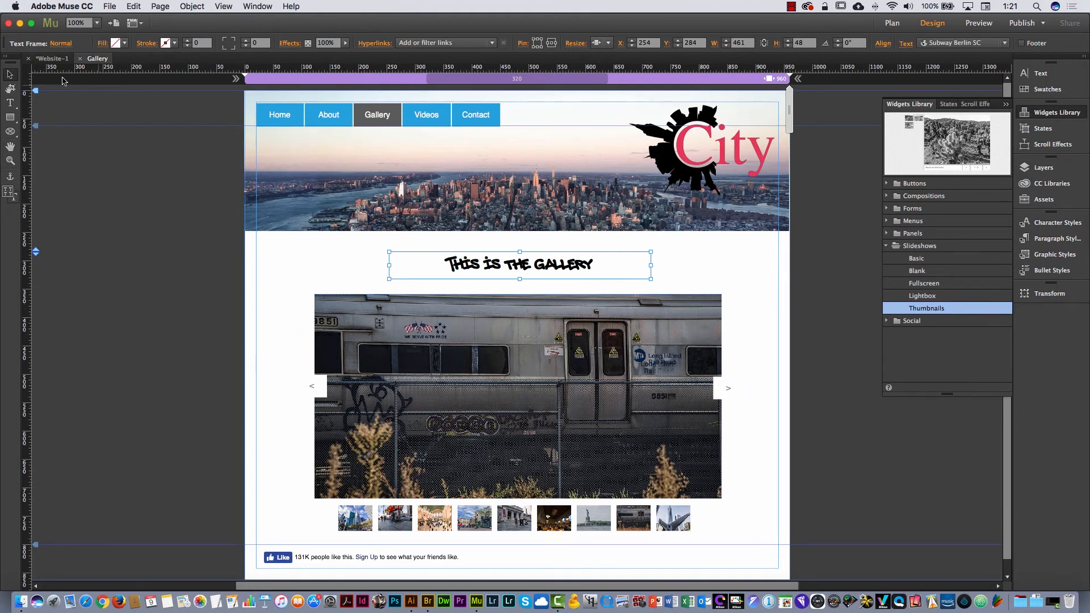
Open the Videos page from the site plan and place a YouTube social widget below the banner.
key("super+m")
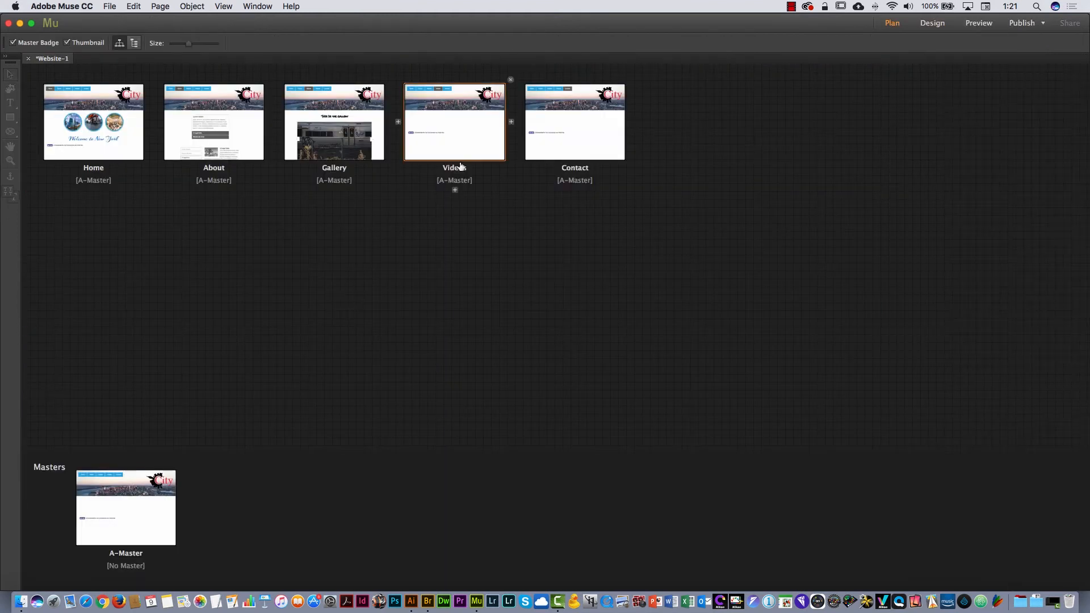
double_click(461, 138)
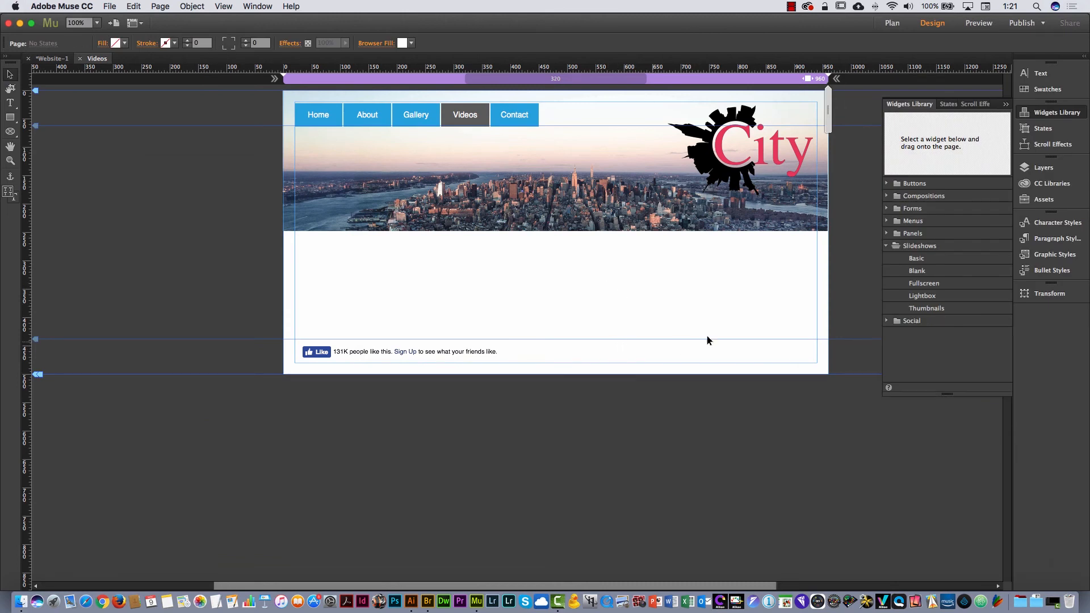
left_click(887, 322)
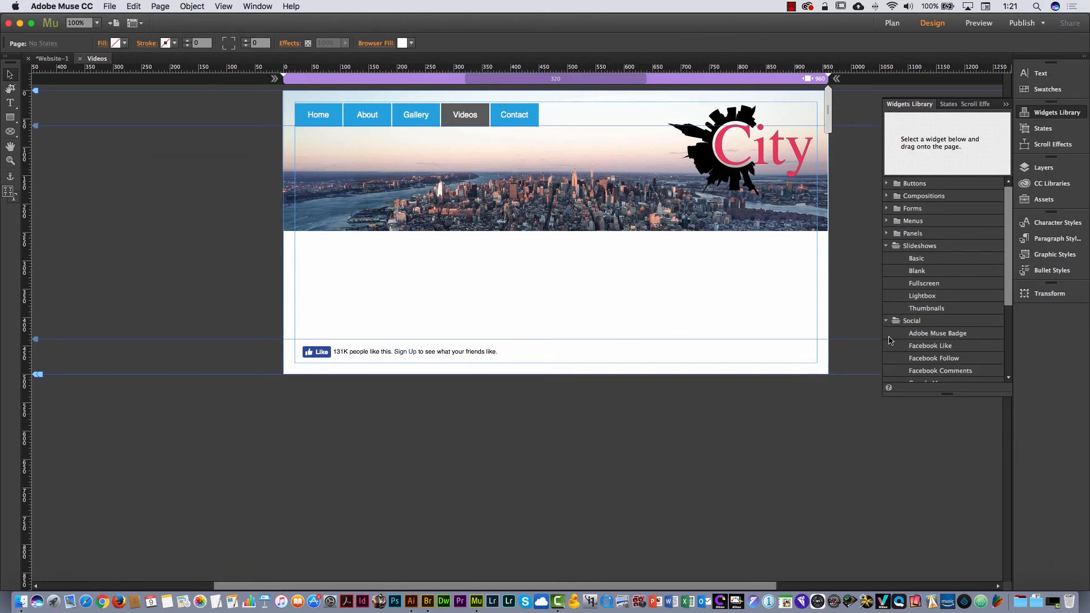
left_click(888, 246)
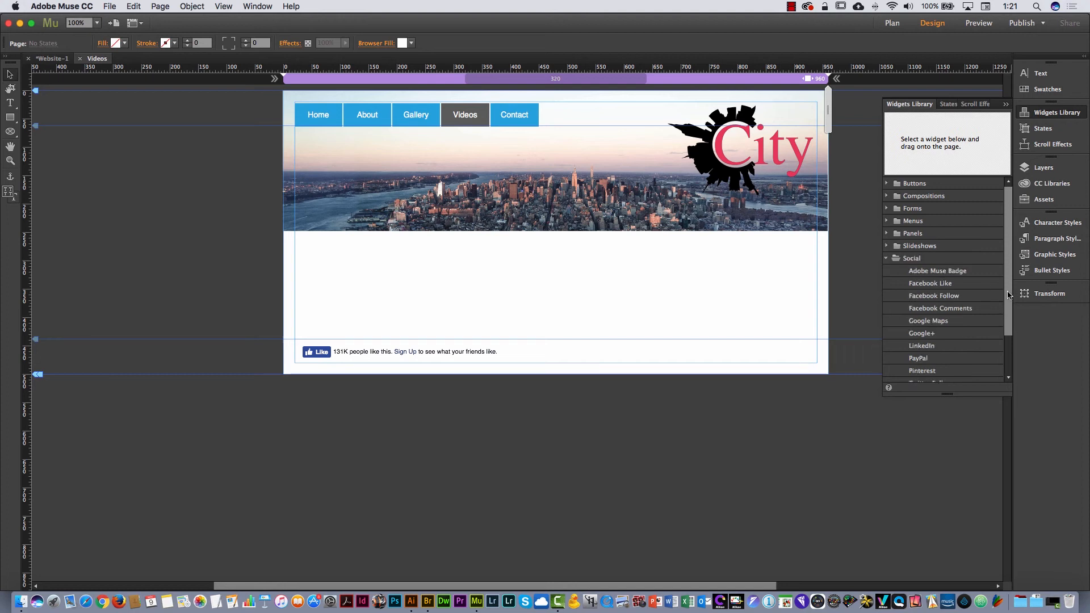
left_click_drag(976, 394, 975, 516)
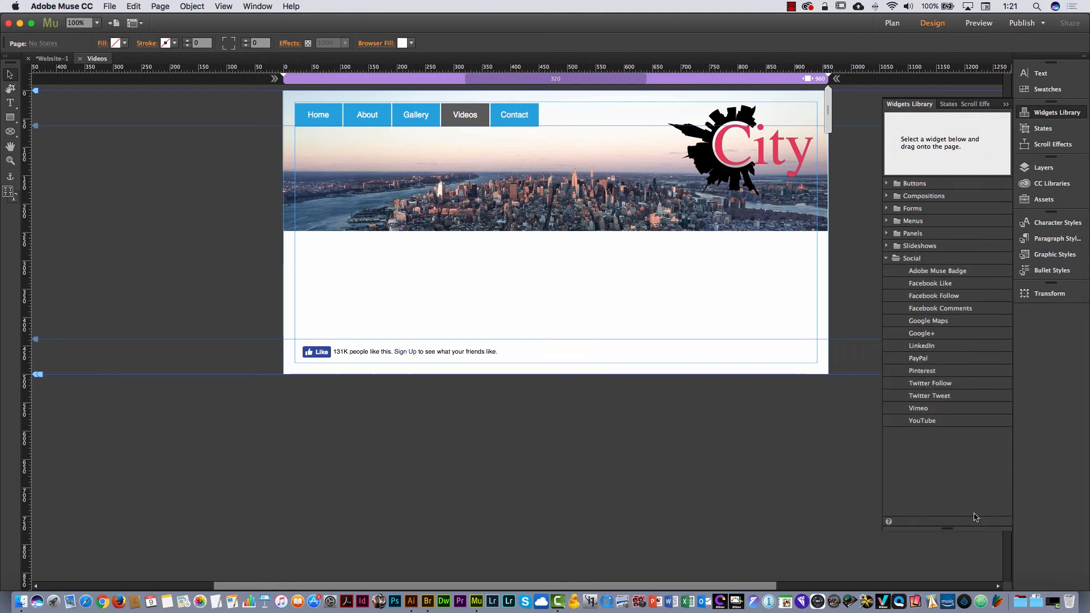
left_click(929, 408)
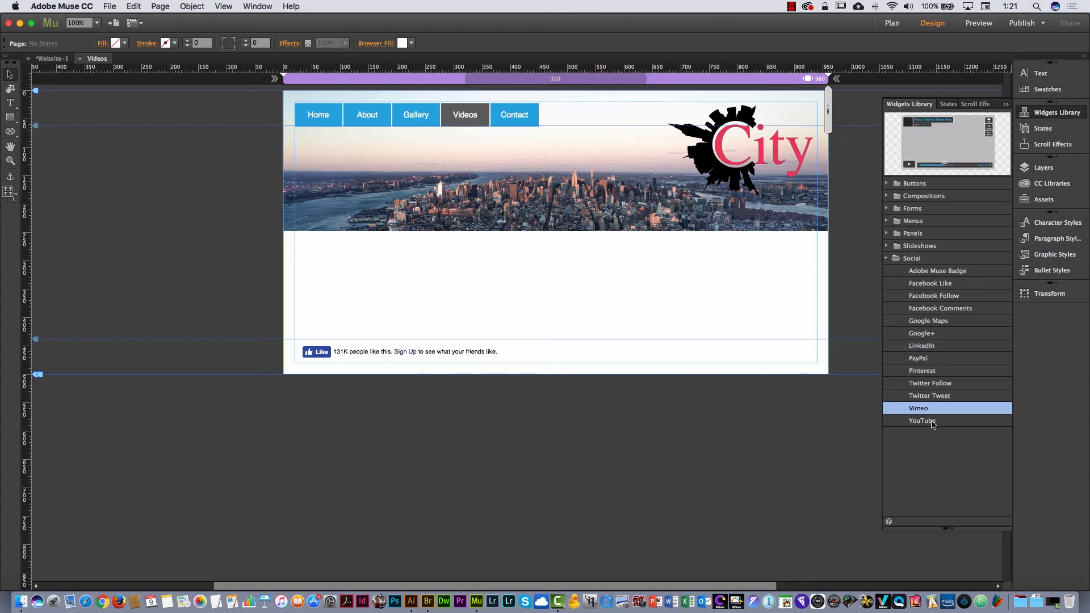
left_click(932, 422)
left_click_drag(925, 425, 449, 257)
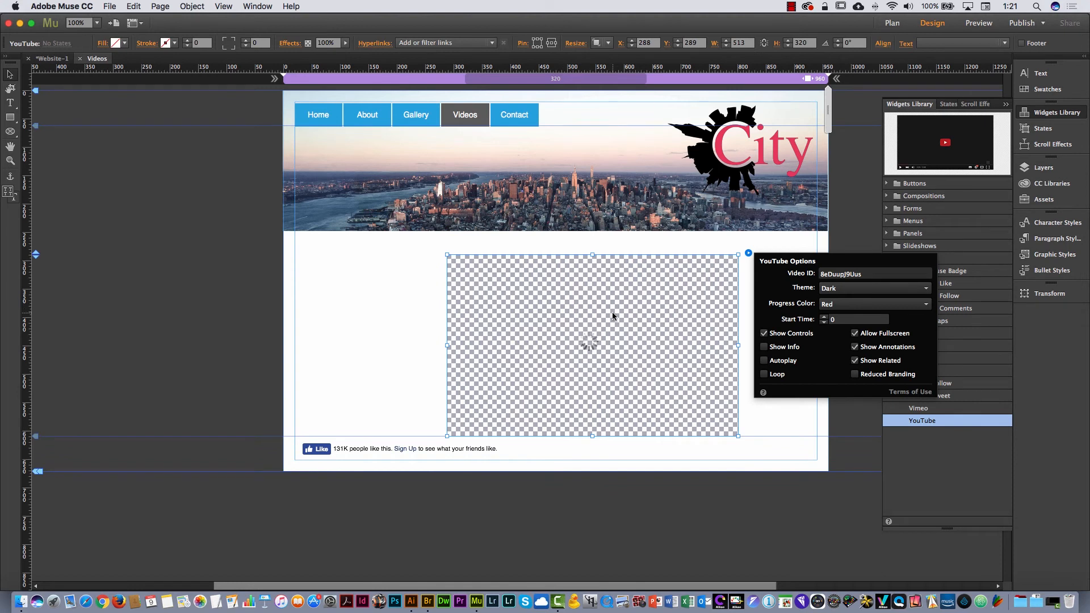
Move the YouTube widget left to about X 219, Y 283 and open its Video ID for editing.
left_click_drag(633, 317, 593, 314)
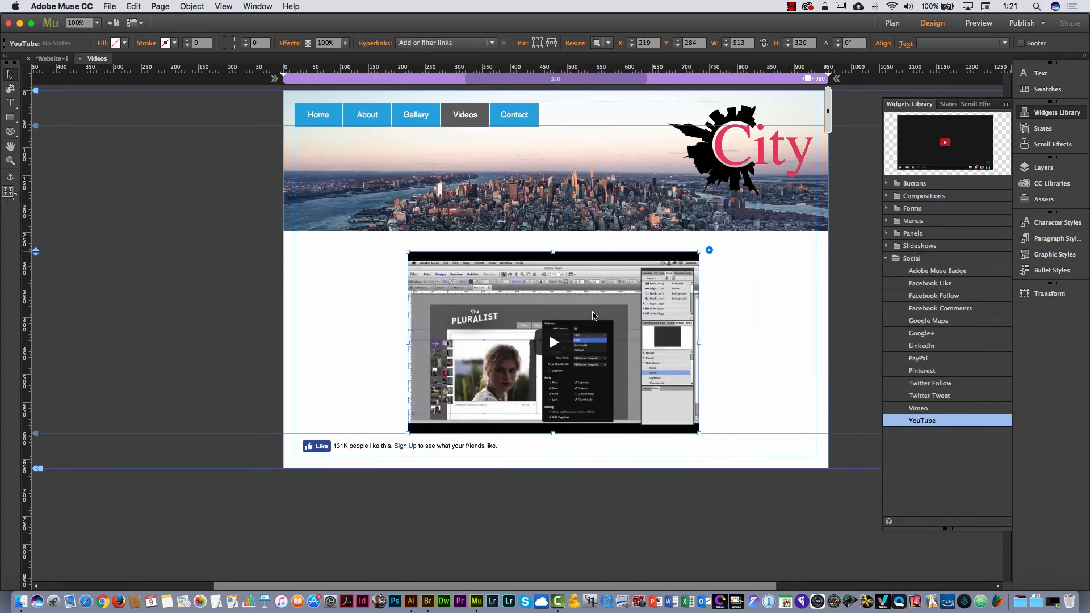
left_click(709, 250)
left_click_drag(827, 265, 788, 266)
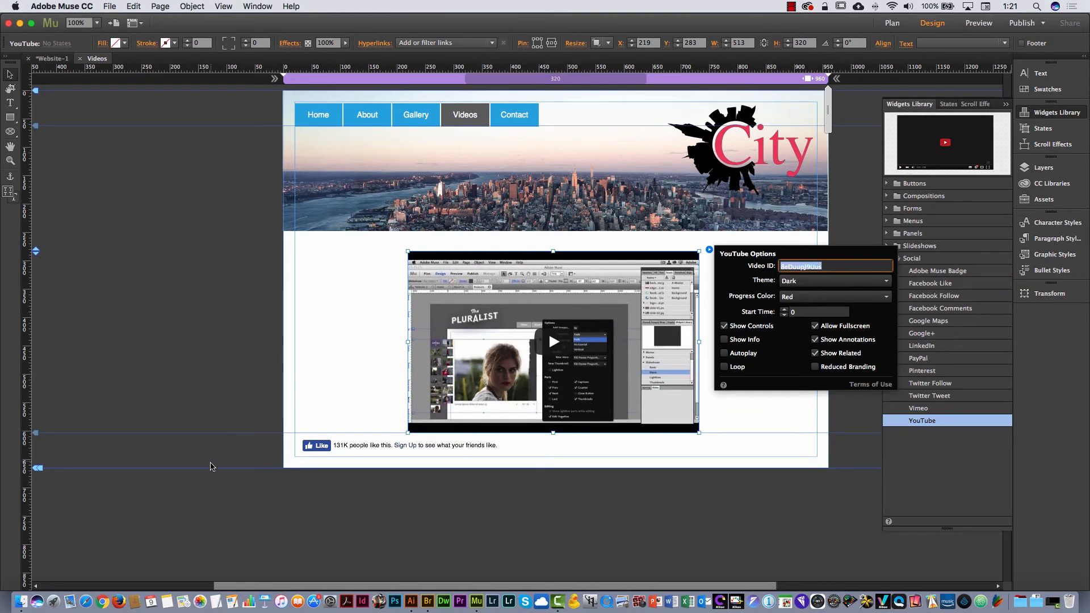
Switch to Chrome and go to the trainer's YouTube channel page by its address.
left_click(103, 603)
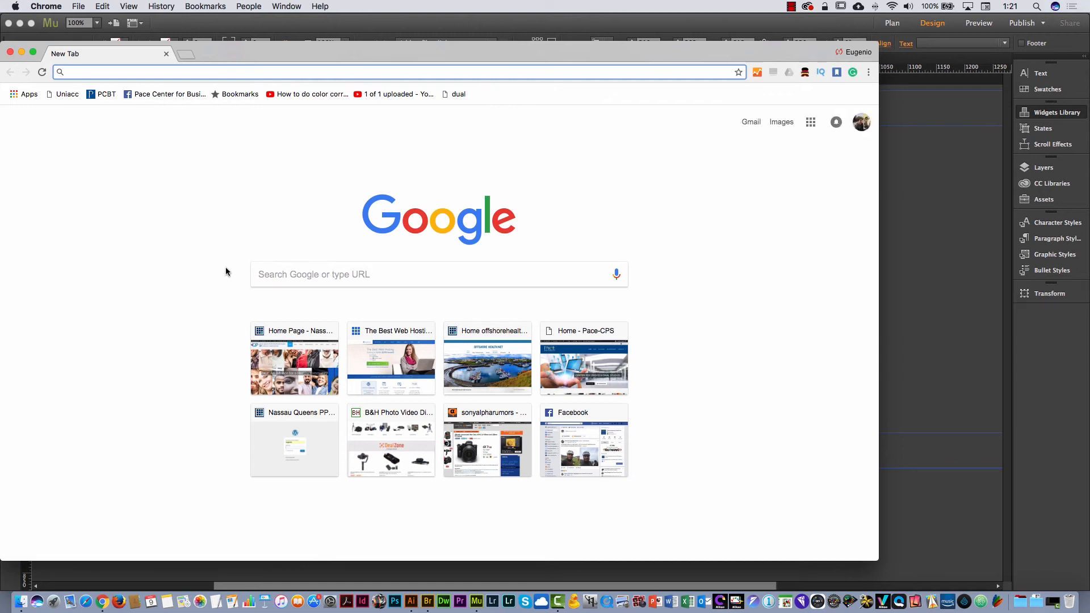
type("youtube.com")
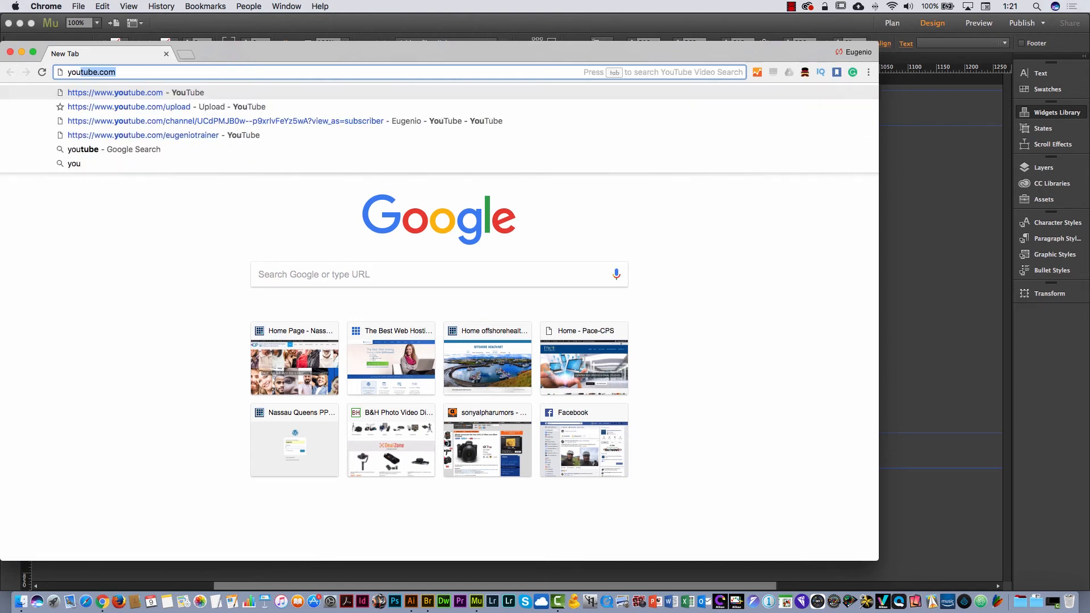
type("/")
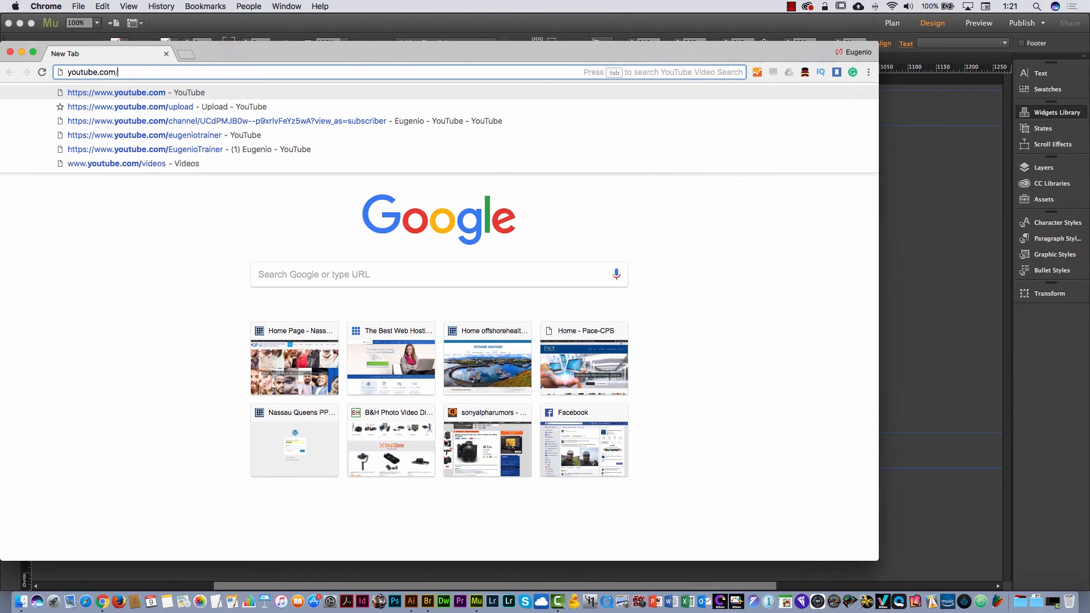
type("Eug")
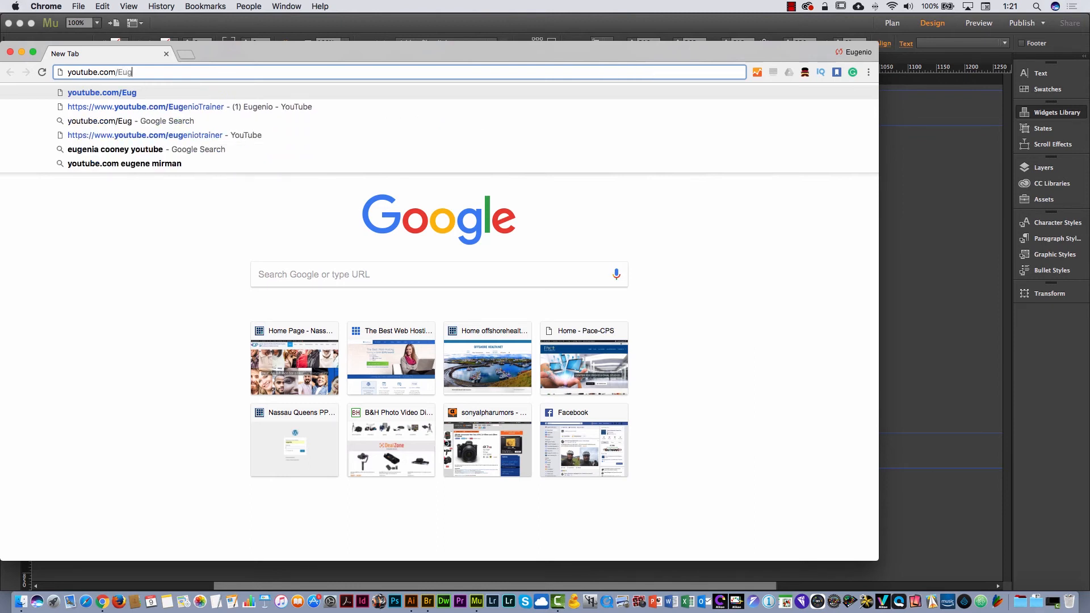
type("enioTrainer")
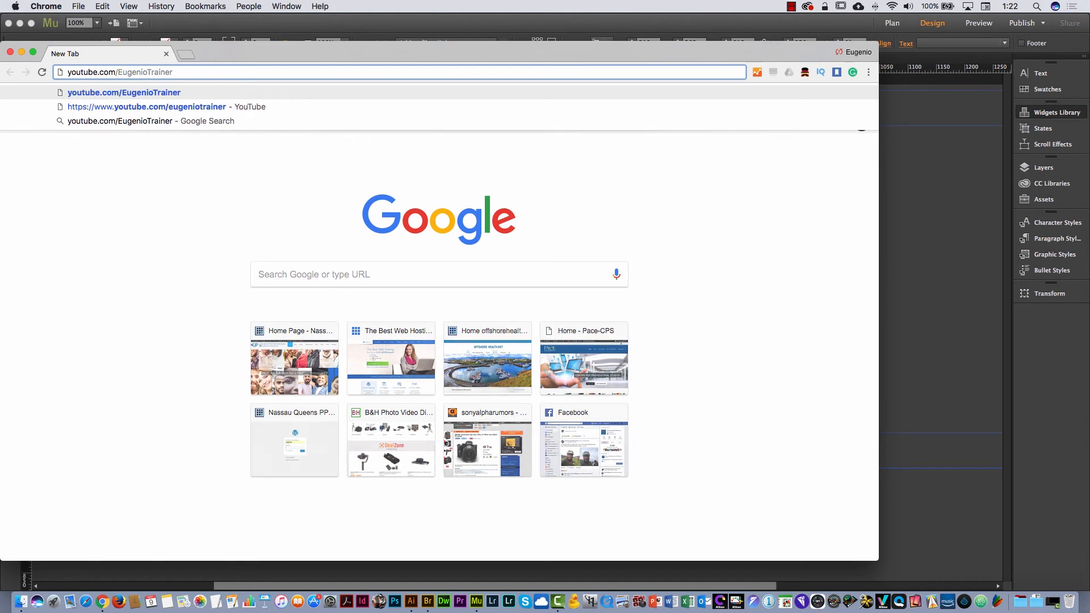
key("Return")
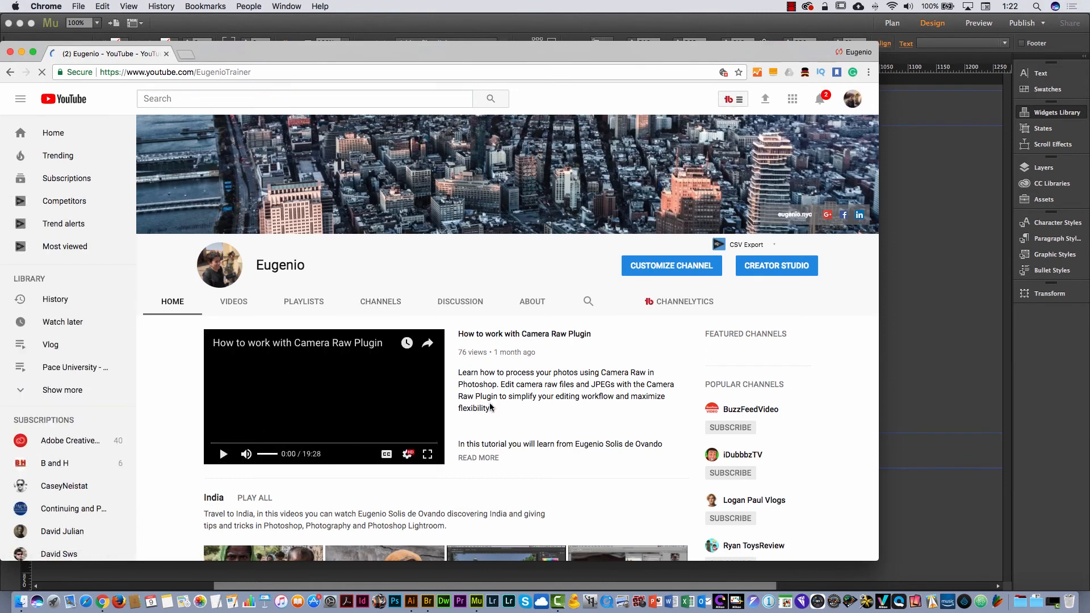
Open the Vlog video "How to make 3d logo effect in Adobe Illustrator CC 2017, tutorial" and copy its video ID from the address.
scroll(491, 400, "down", 5)
scroll(483, 395, "down", 2)
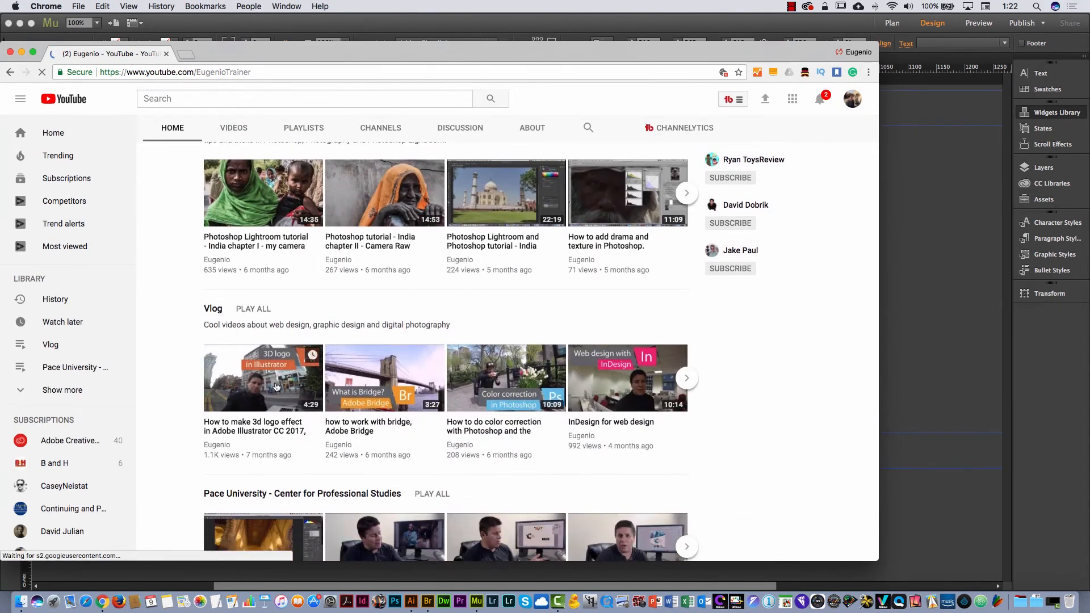
left_click(262, 386)
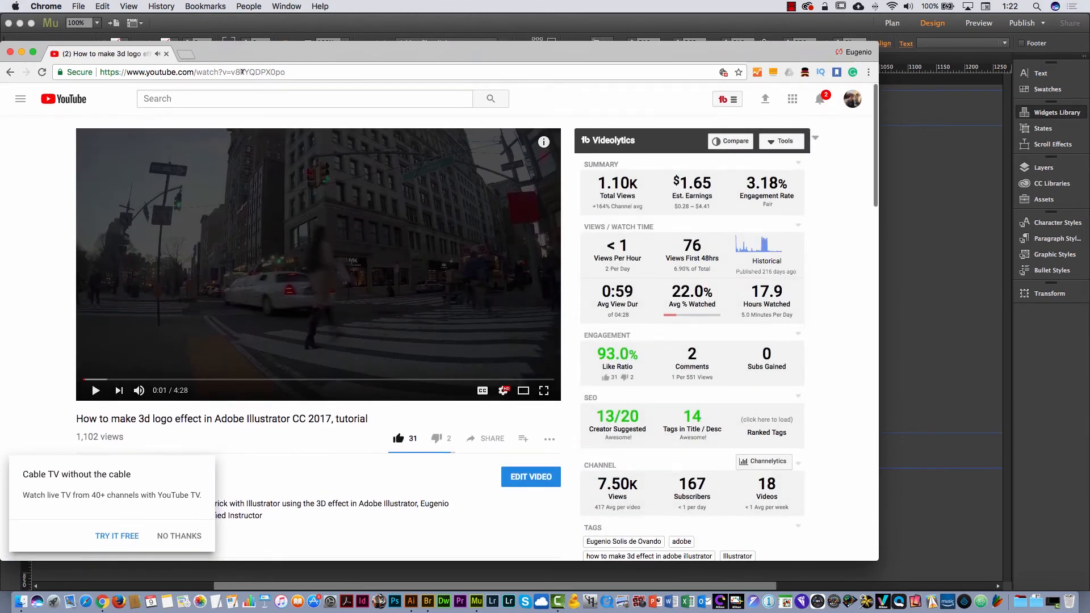
left_click(240, 70)
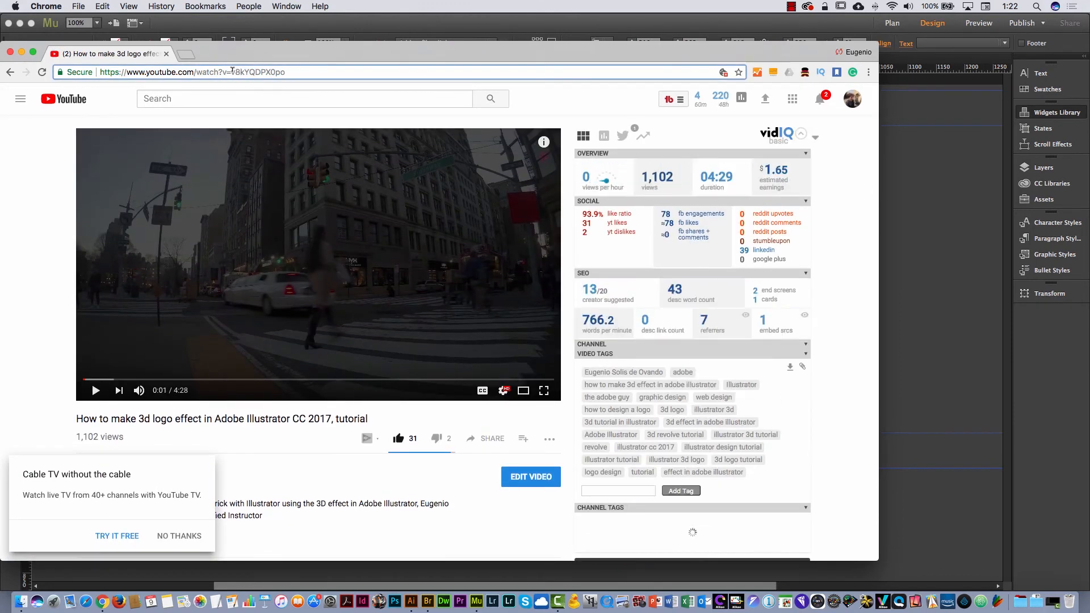
left_click_drag(231, 72, 288, 65)
key("super+c")
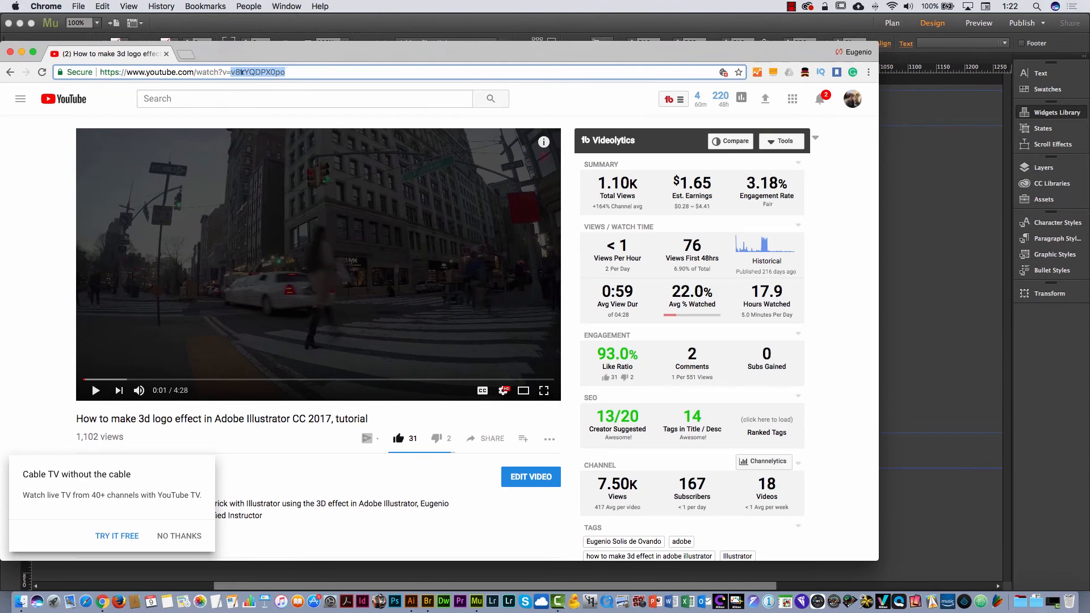
Switch to Adobe Muse and set the YouTube widget's Video ID to v8kYQDPX0po.
key("super+Tab")
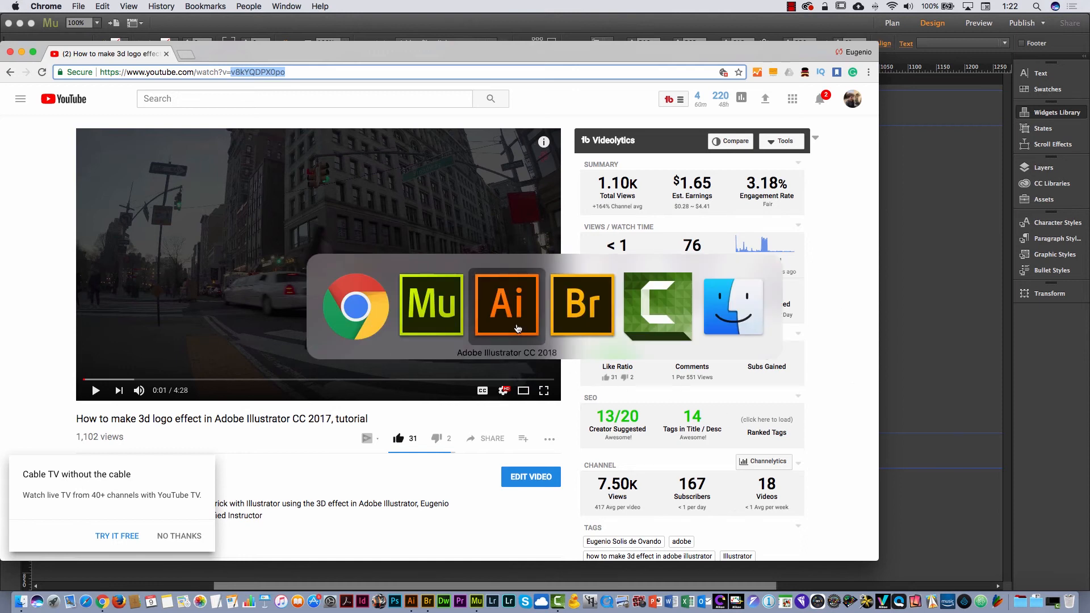
left_click(447, 325)
left_click(709, 250)
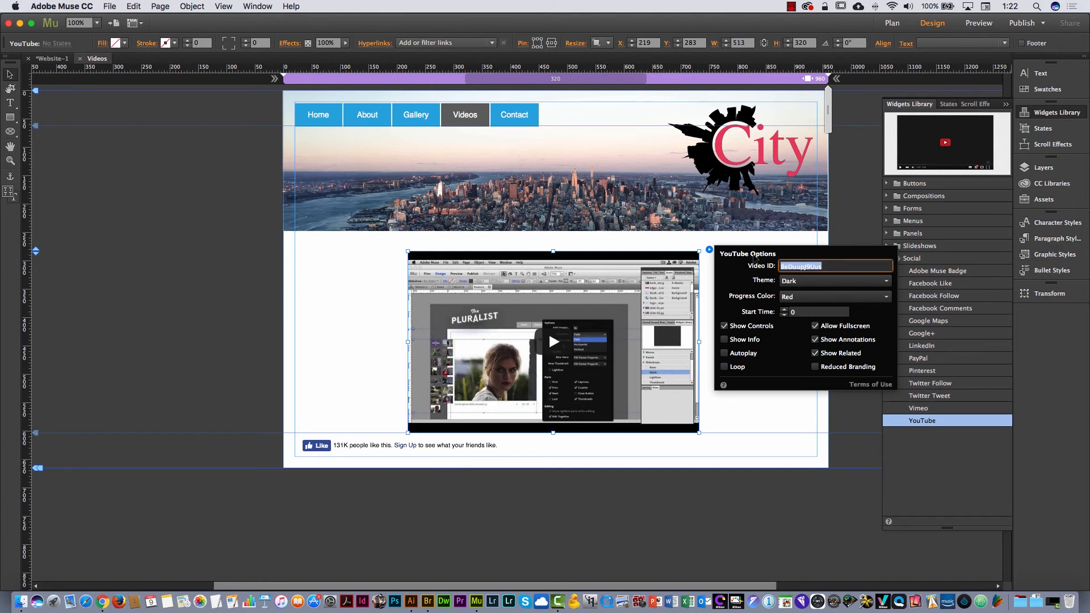
key("super+v")
key("Return")
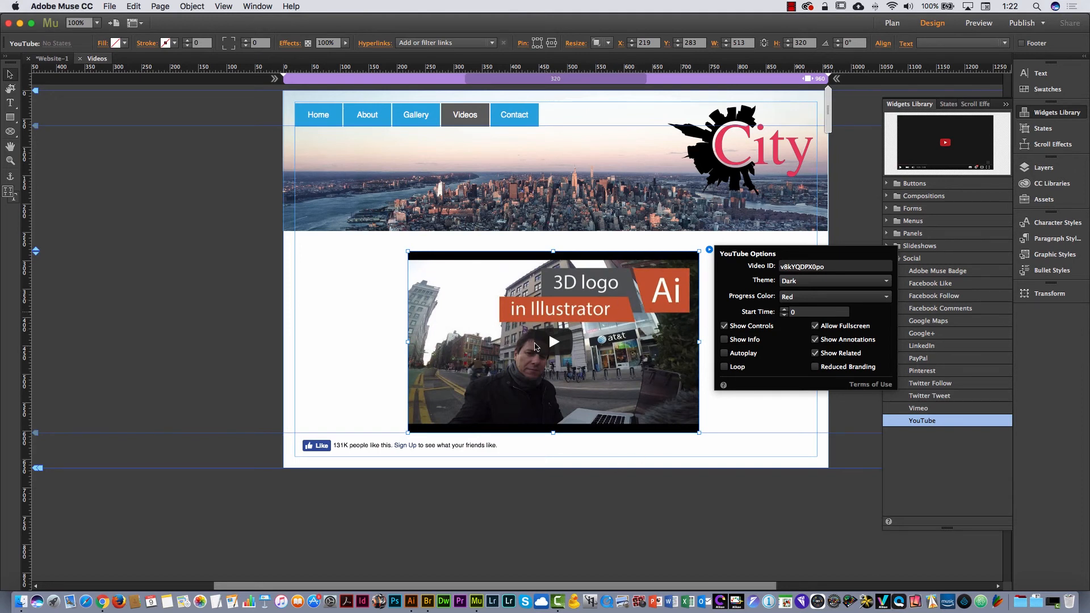
left_click(772, 454)
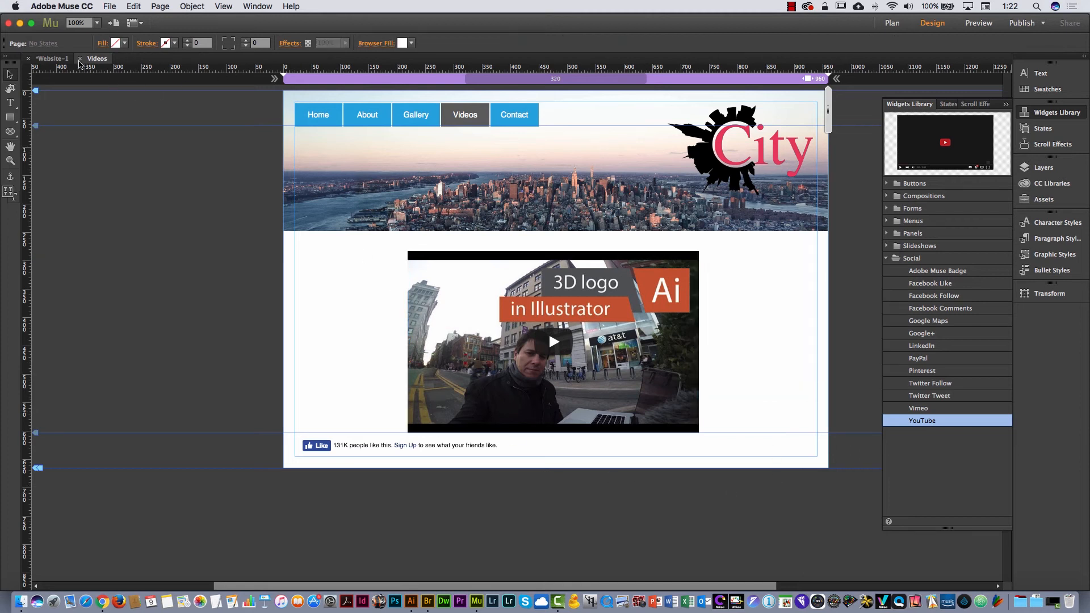
Open the Contact page from the site plan and place a Simple Contact form below the banner at about X 93, Y 329.
left_click(80, 59)
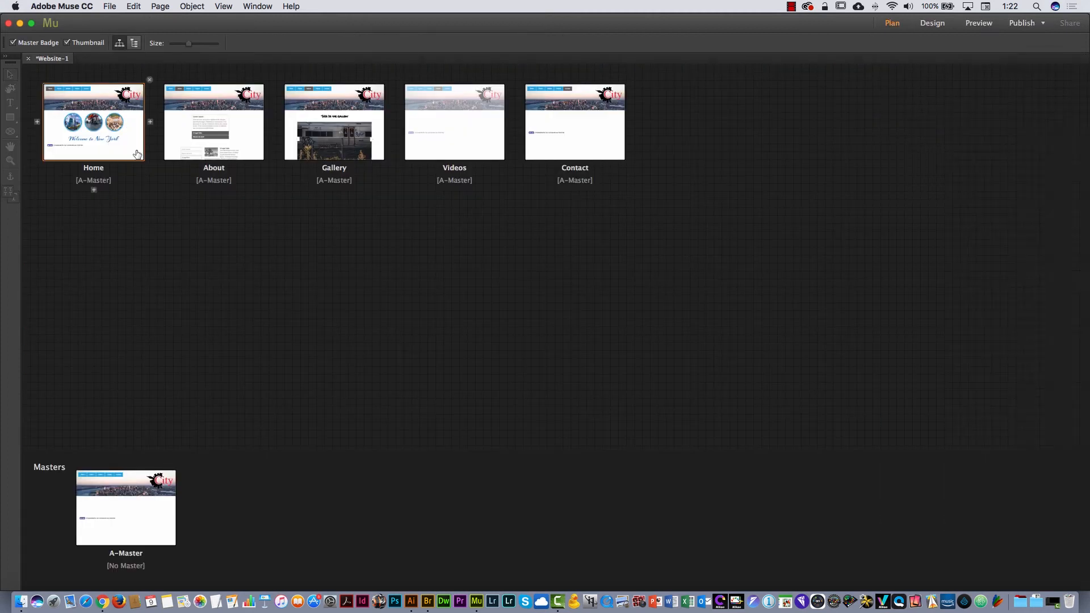
double_click(567, 142)
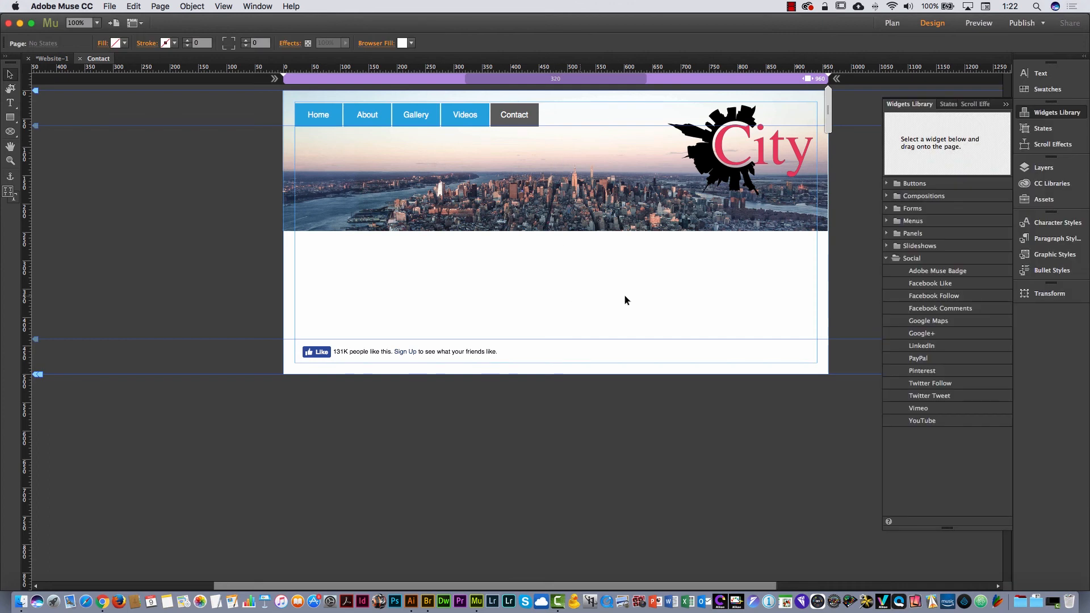
left_click(887, 259)
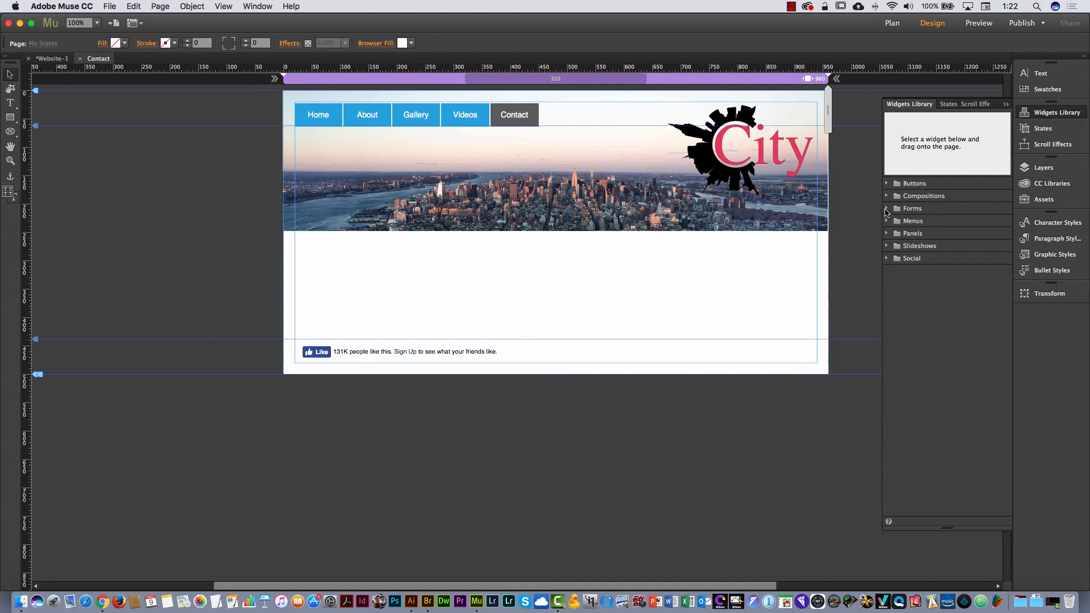
left_click(886, 208)
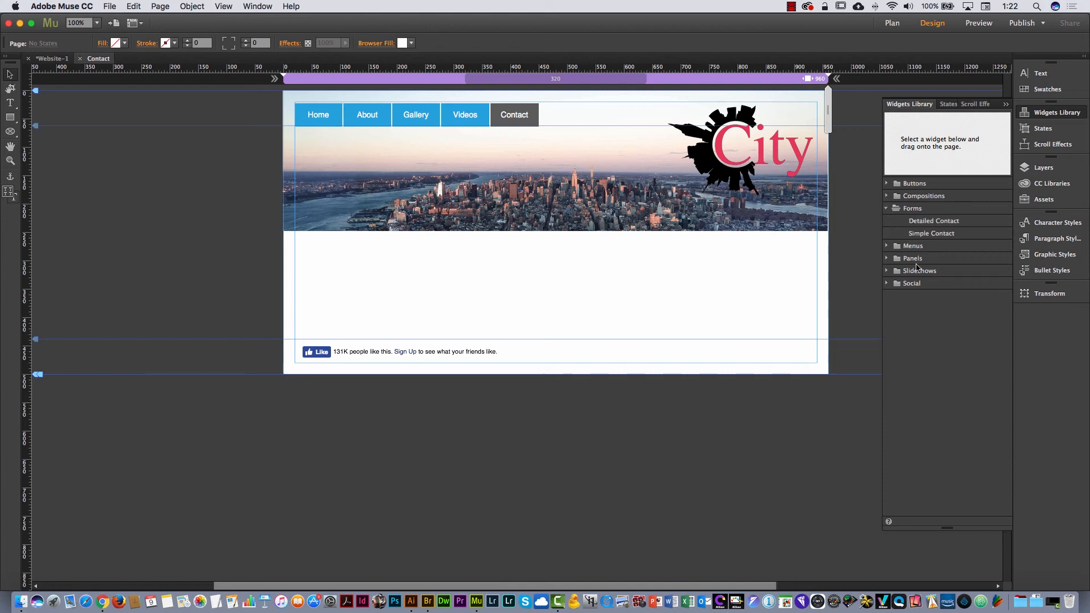
left_click(929, 235)
left_click_drag(932, 238, 372, 274)
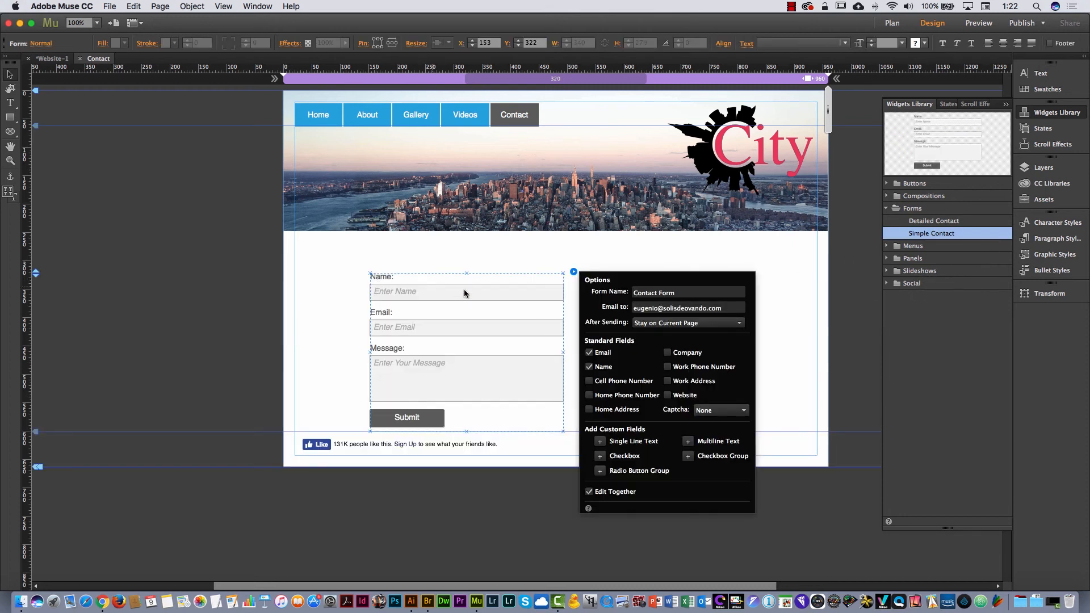
left_click_drag(443, 294, 409, 298)
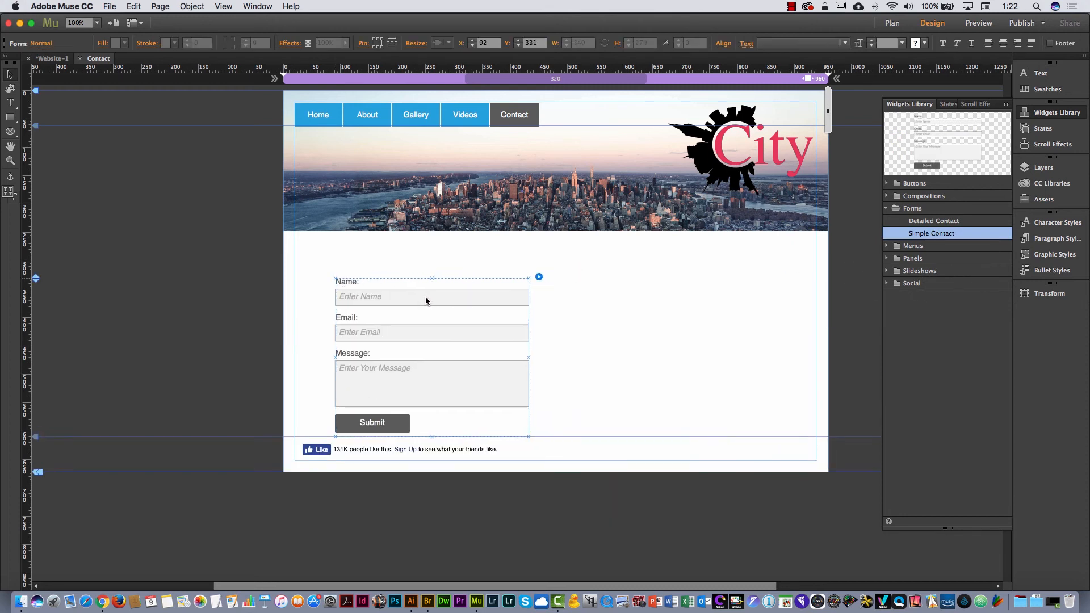
Examine the contact form's options, especially the recipient e-mail field.
left_click(539, 276)
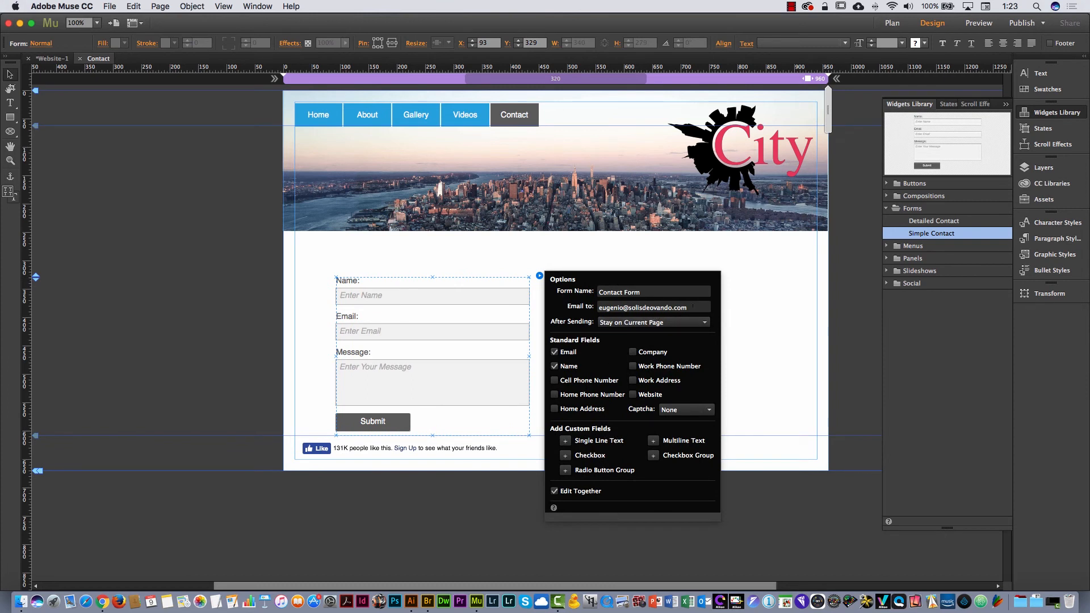
left_click_drag(687, 307, 598, 307)
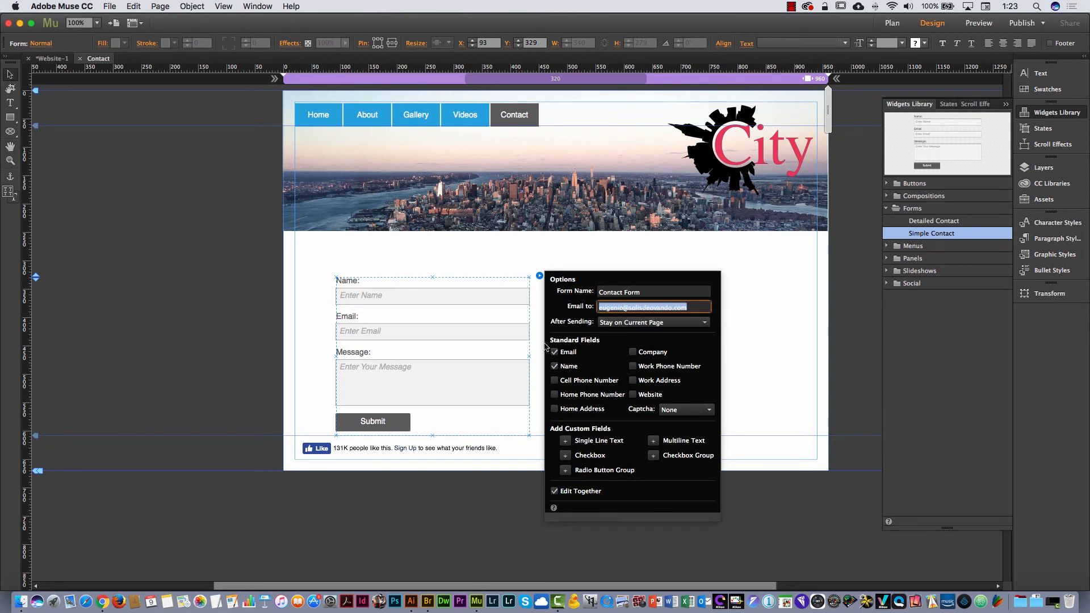
left_click(737, 379)
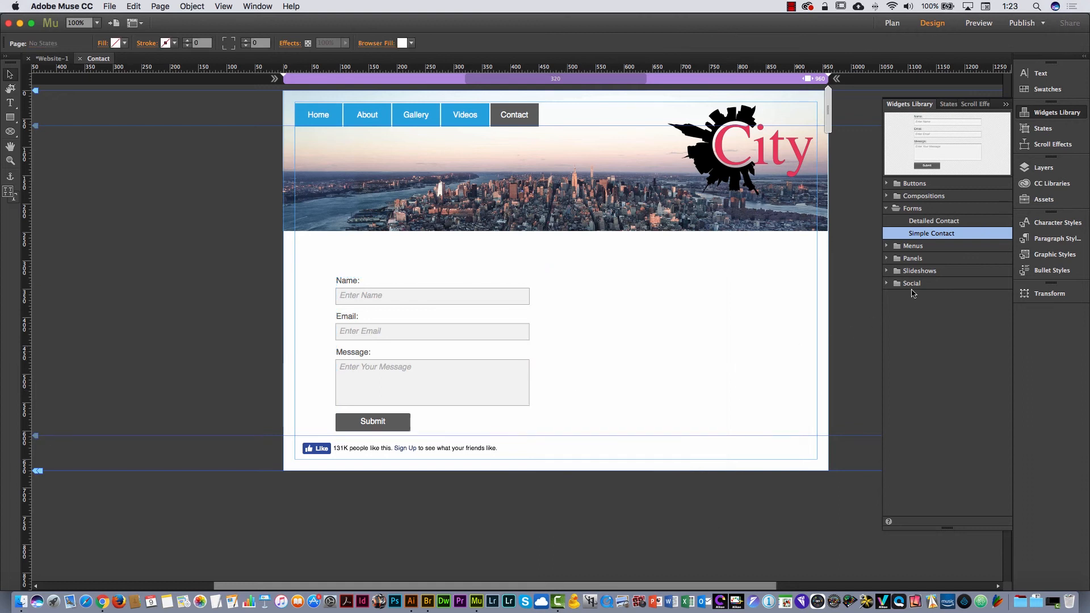
Place a Google Maps social widget to the right of the contact form at about X 488, Y 339.
left_click(887, 283)
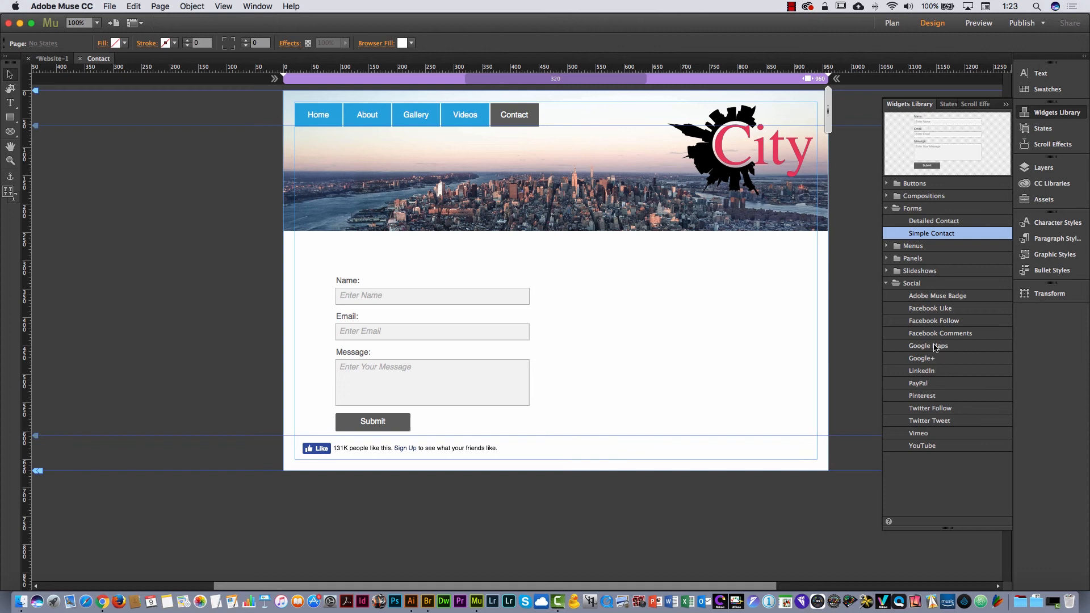
left_click_drag(934, 347, 583, 282)
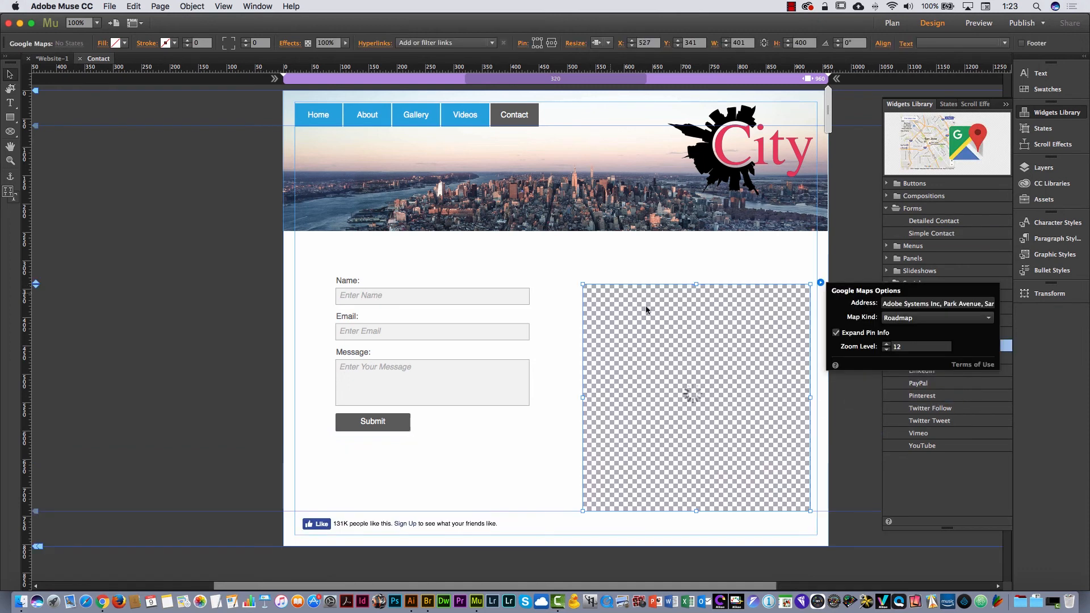
left_click_drag(695, 331, 673, 330)
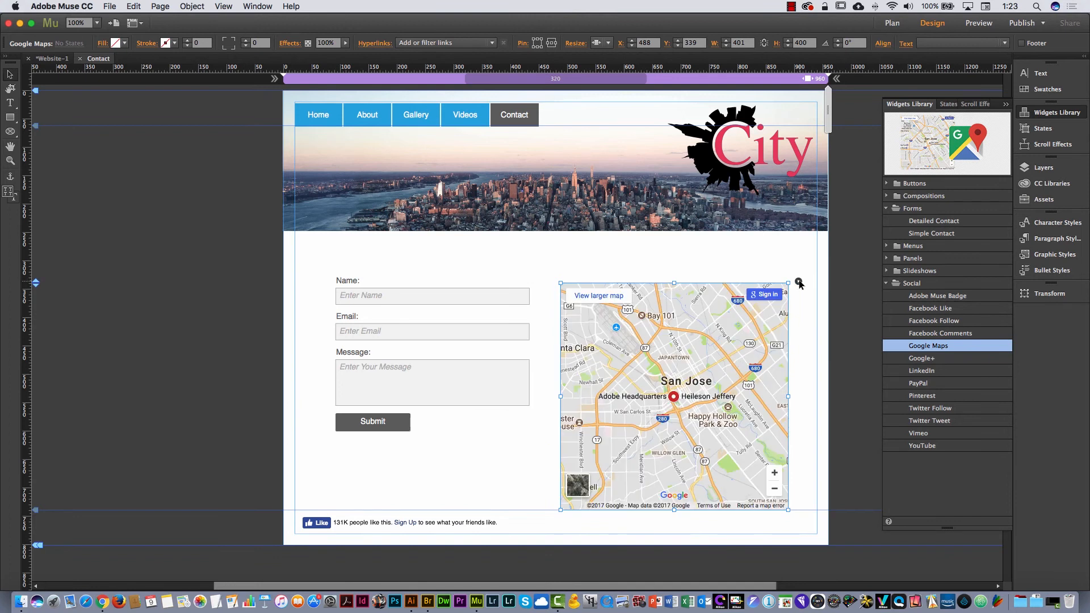
Set the Google Maps widget's address to Manhattan.
left_click(798, 281)
left_click(931, 300)
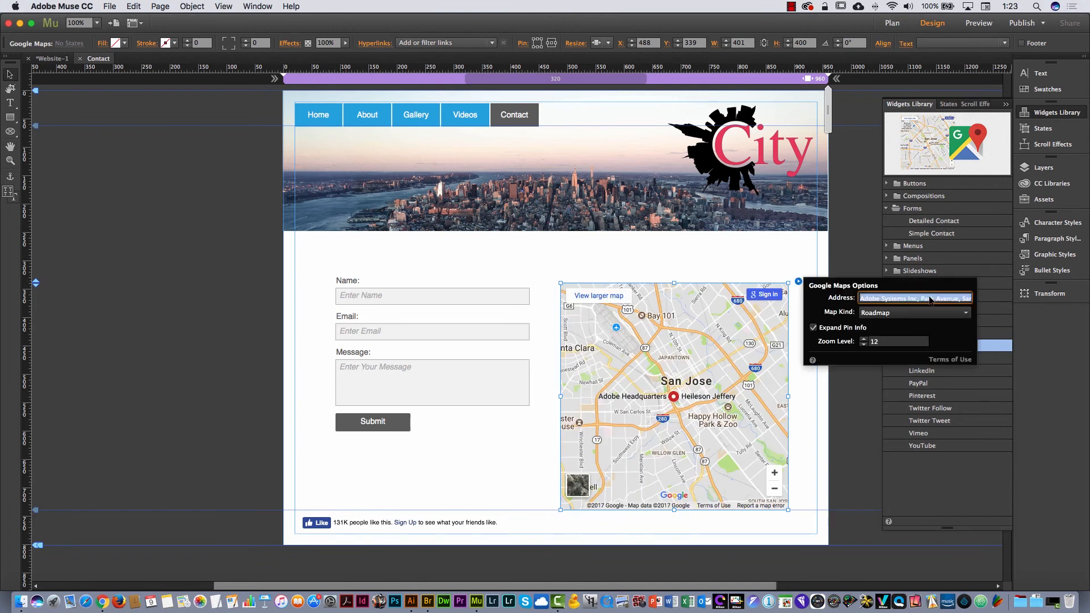
type("Manhattan")
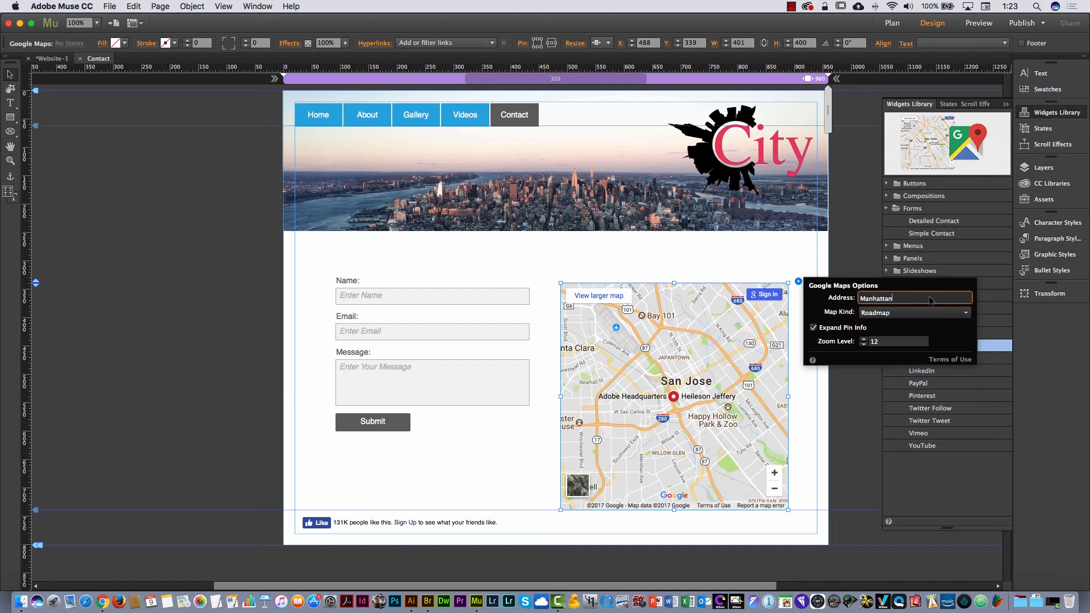
key("Return")
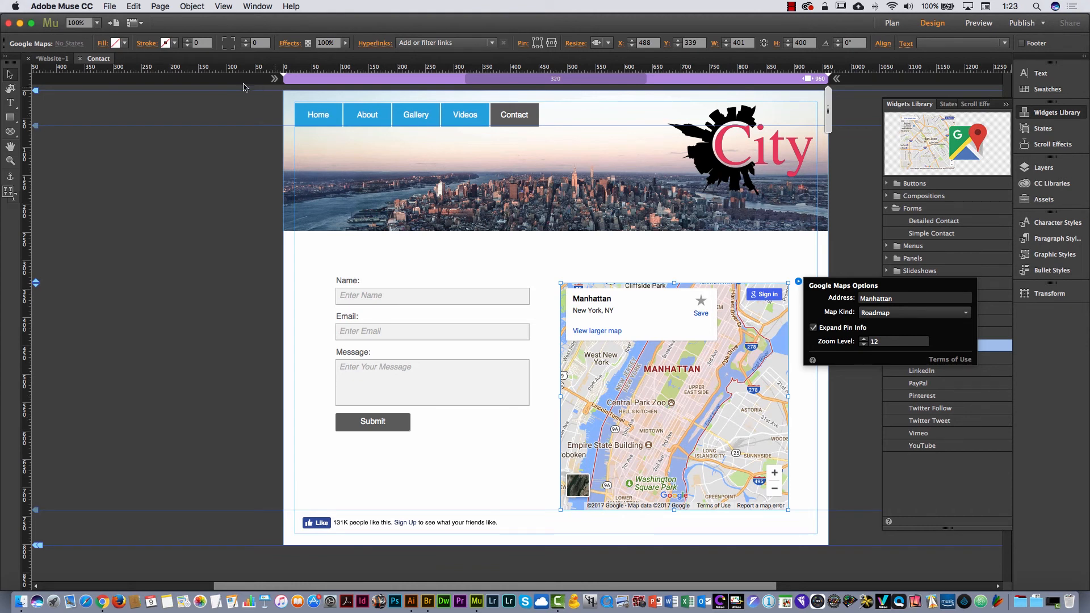
Close the Contact page and save the site as NewYork in the material folder.
left_click(80, 59)
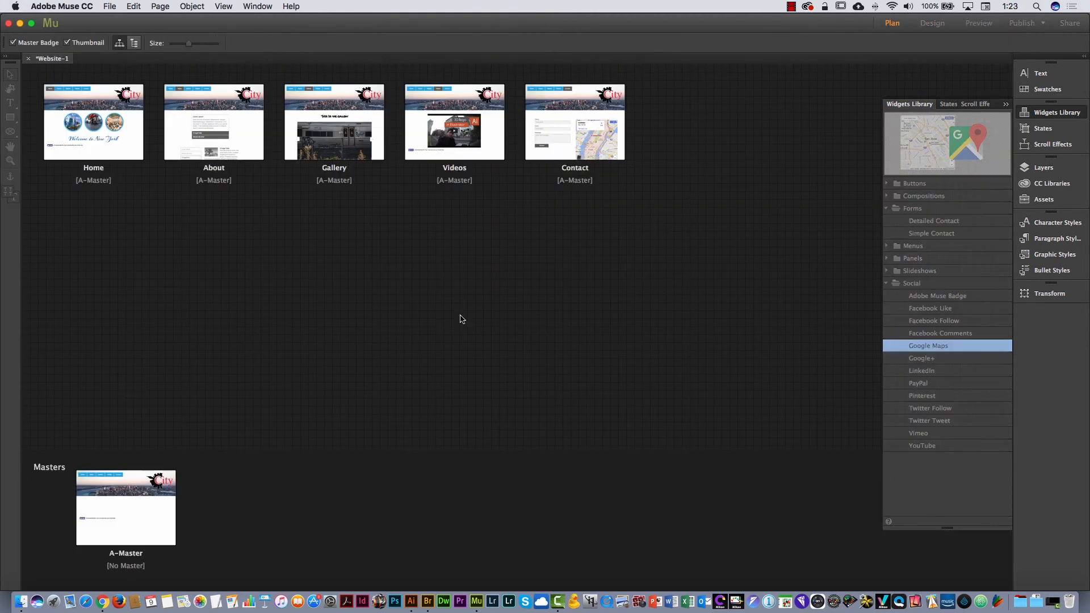
left_click(110, 6)
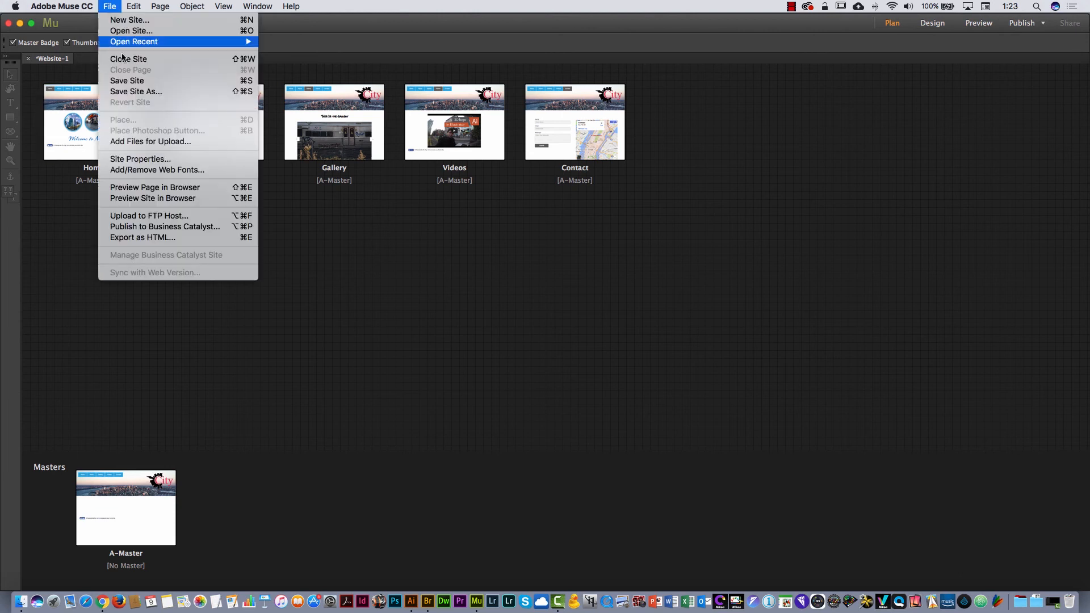
left_click(147, 81)
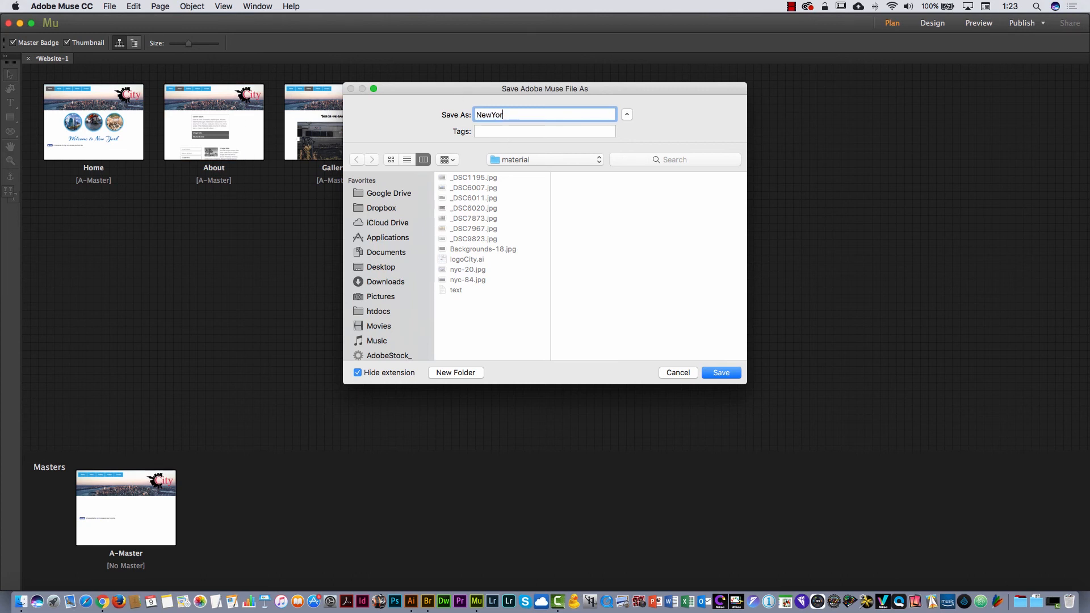
left_click(721, 372)
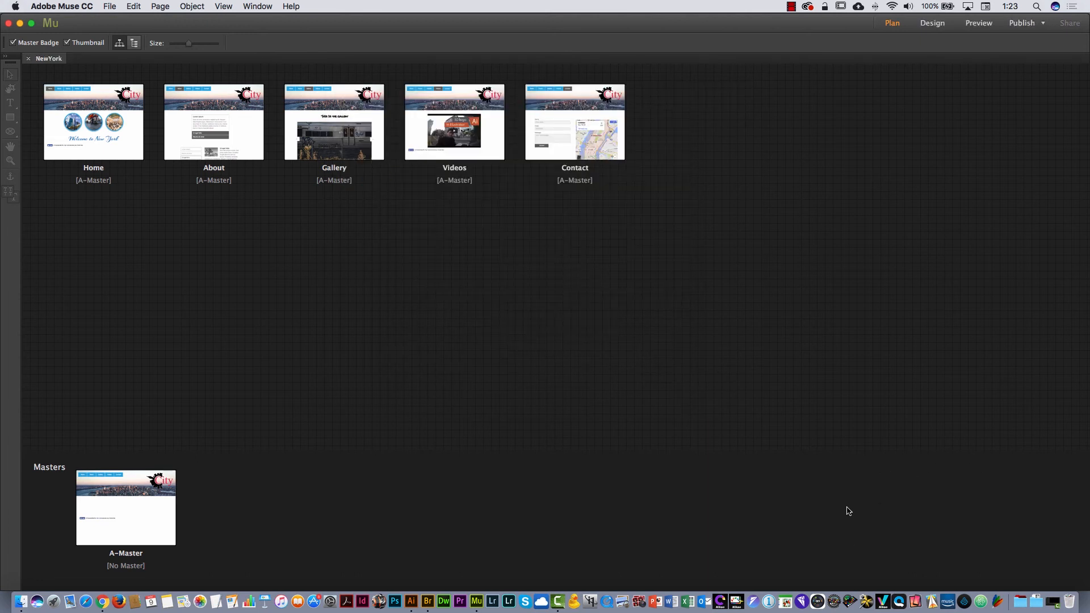
Preview the site, testing the About accordion, the Gallery slideshow, the Videos page and the map on the Contact page.
left_click(978, 24)
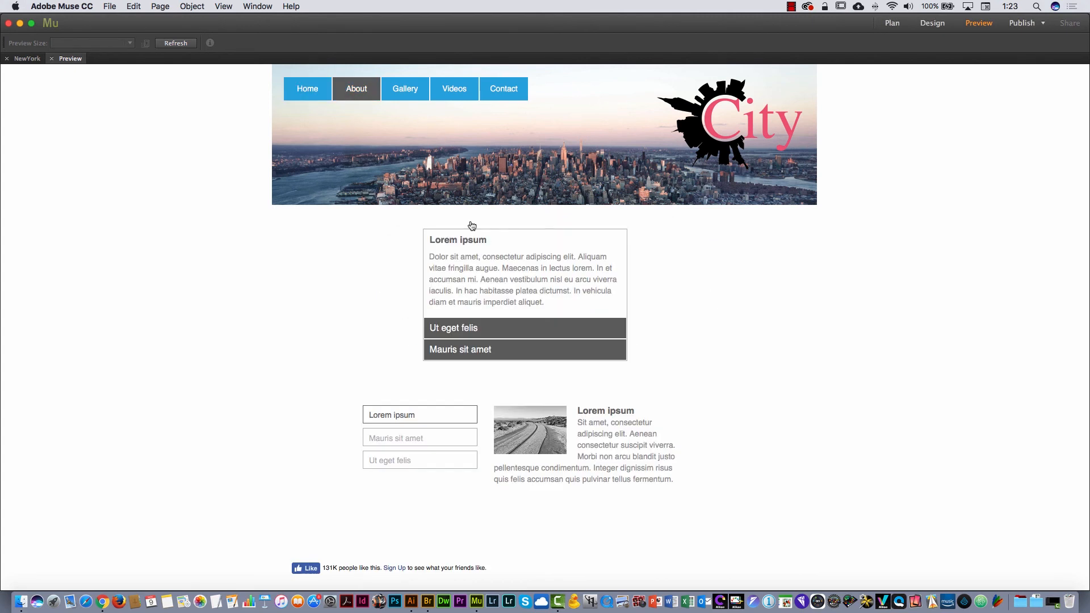
left_click(499, 328)
left_click(508, 349)
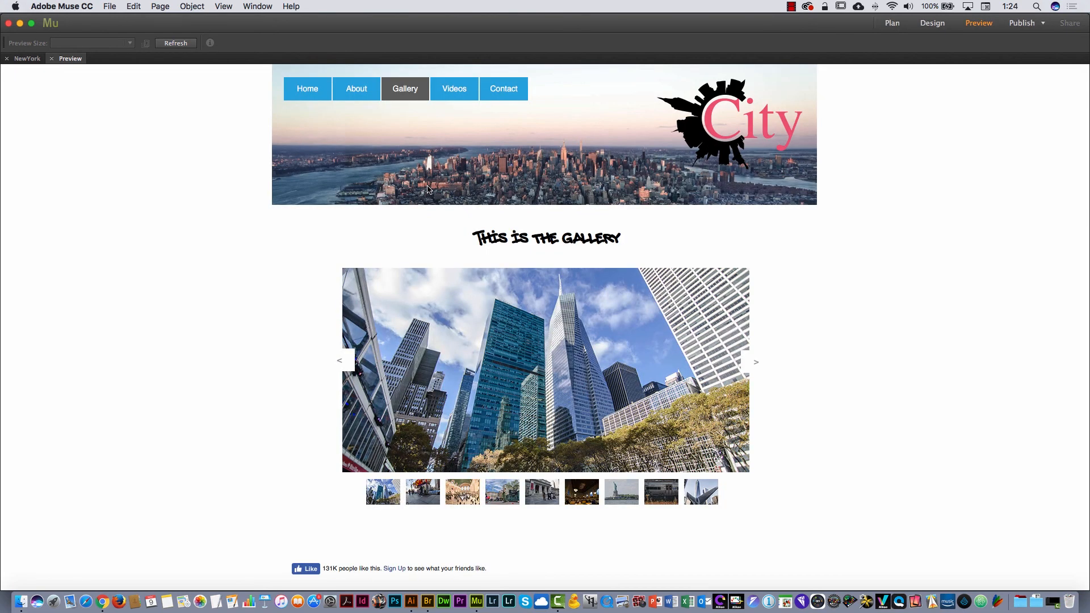
left_click(759, 364)
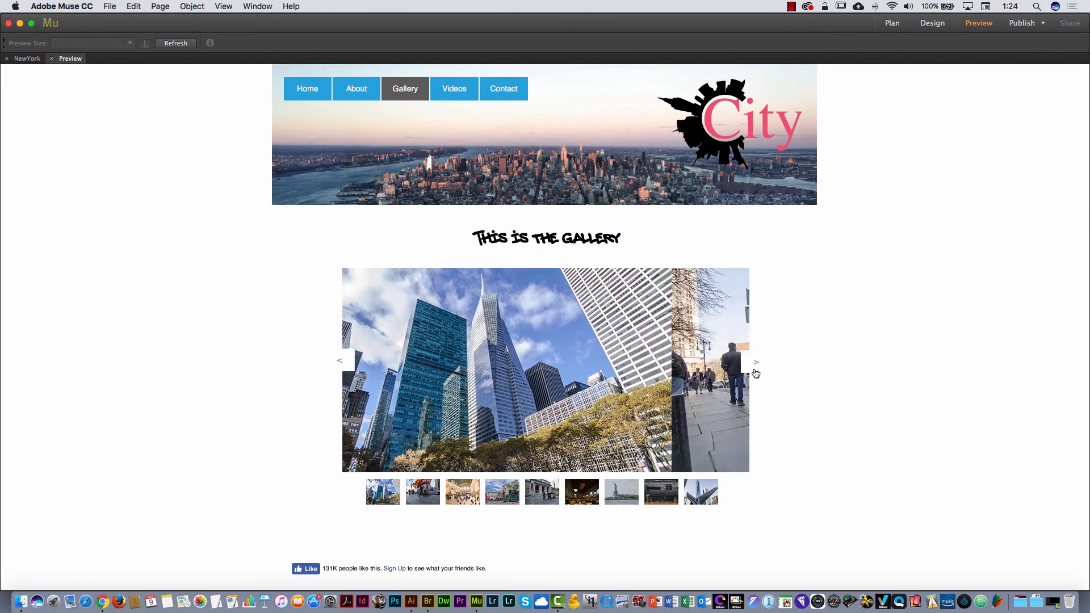
left_click(755, 365)
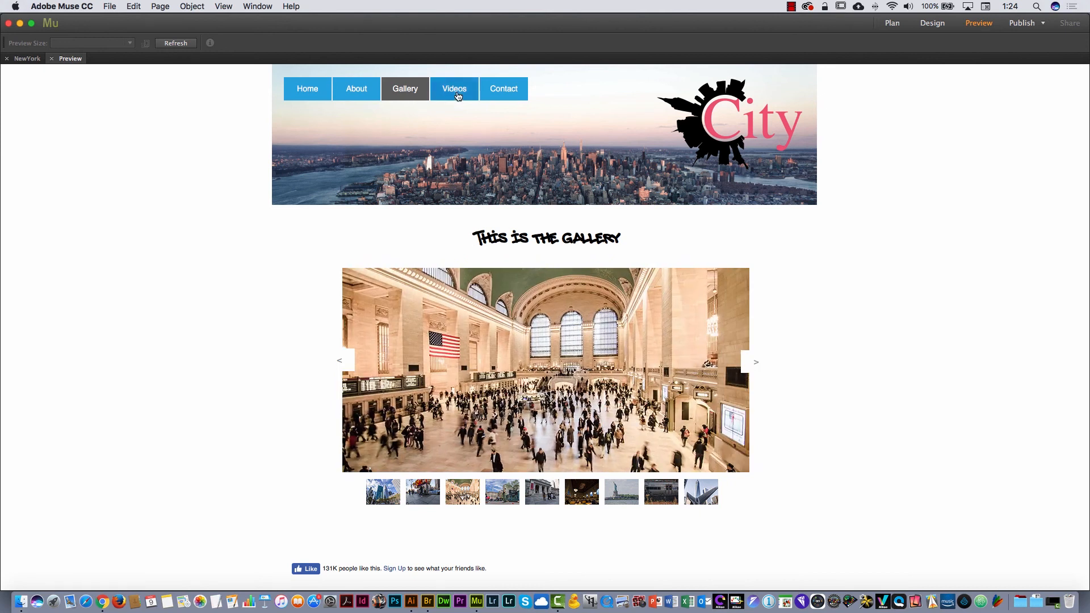
left_click(454, 88)
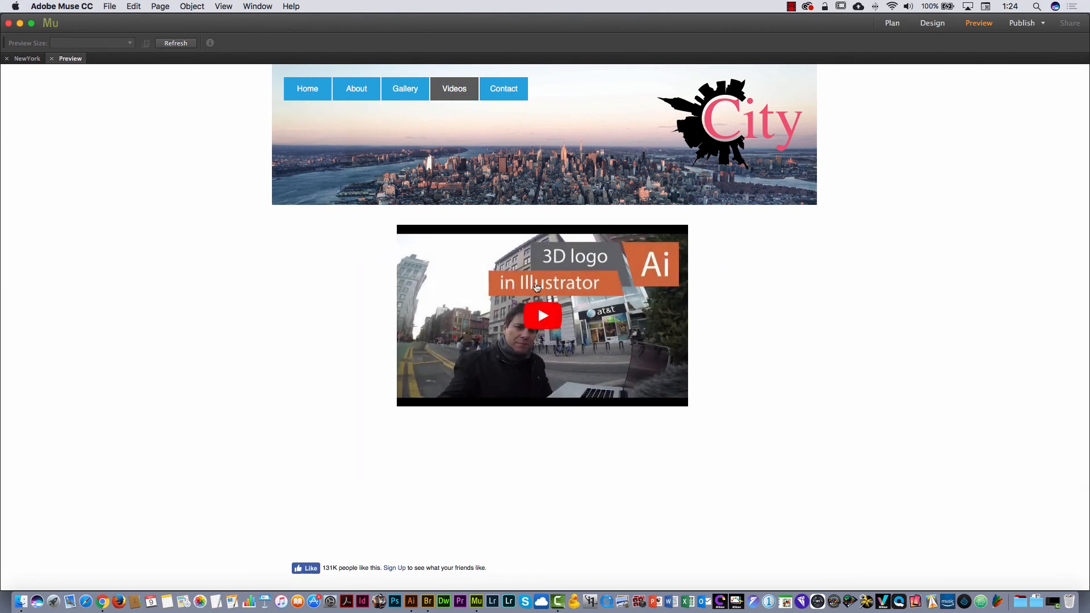
left_click(503, 88)
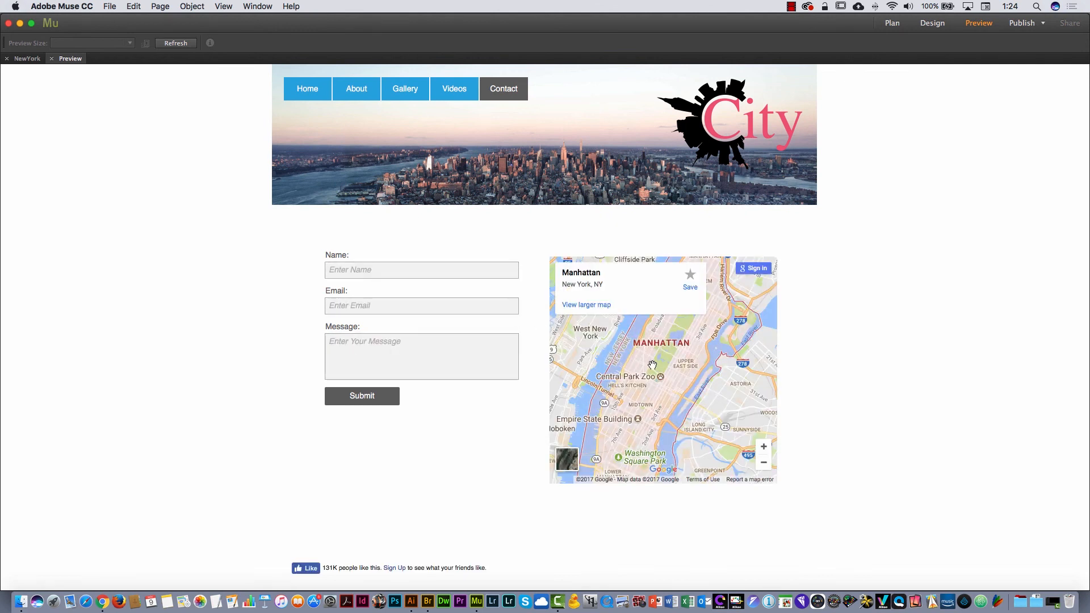
left_click_drag(652, 364, 654, 372)
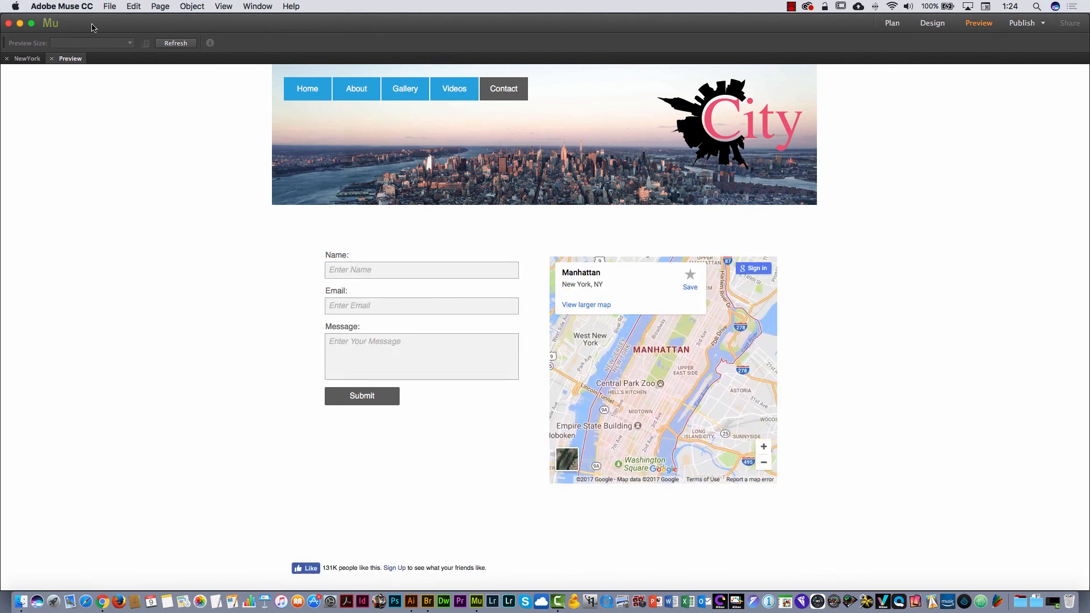
Preview the whole site in the browser, and return to the site plan.
left_click(108, 8)
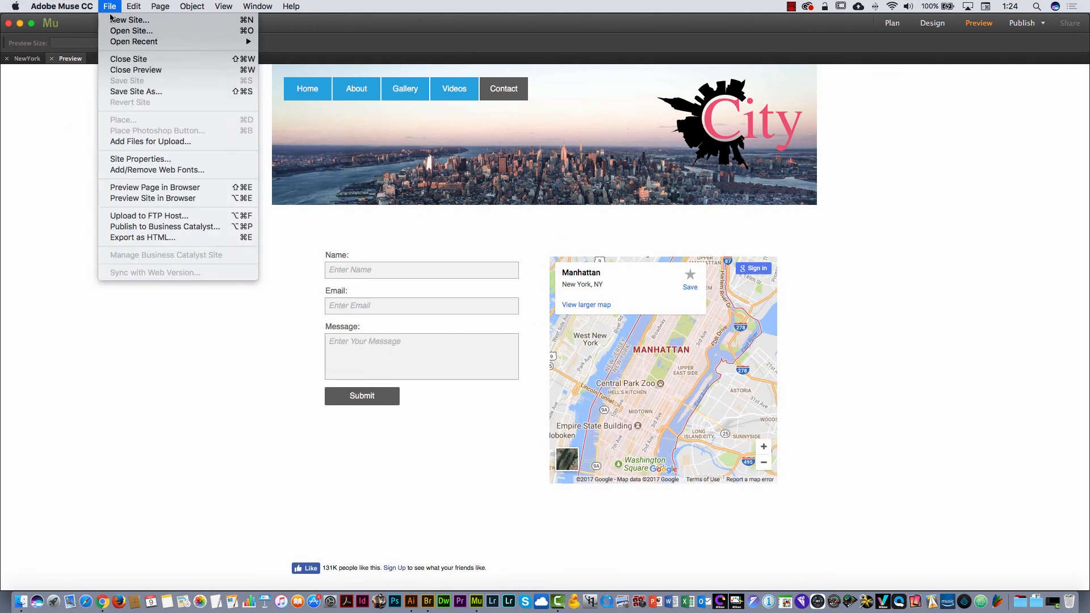
left_click(167, 198)
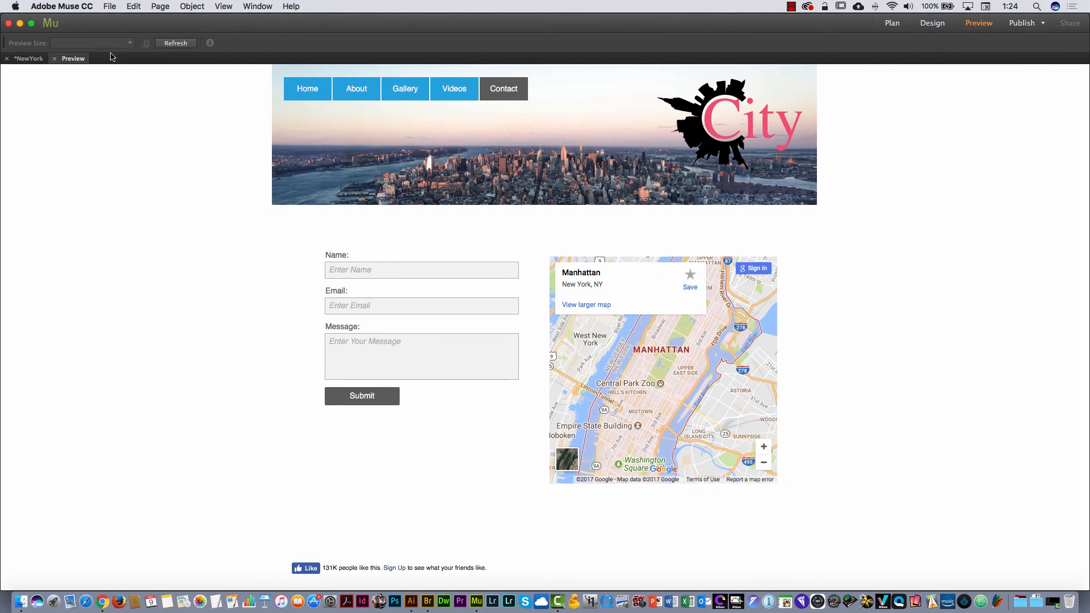
left_click(28, 60)
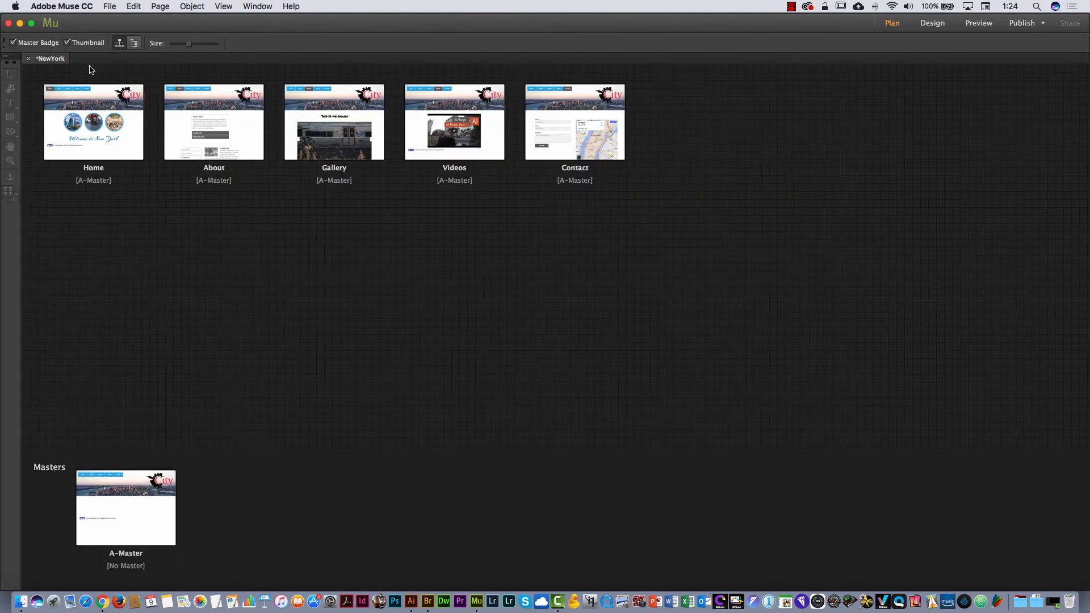
left_click(110, 6)
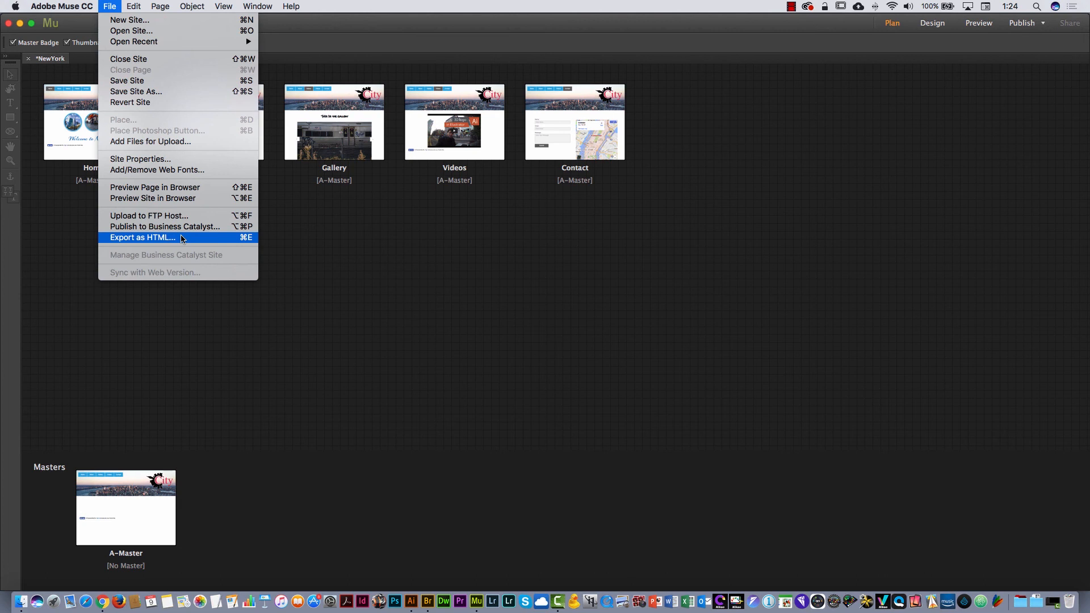
left_click(805, 248)
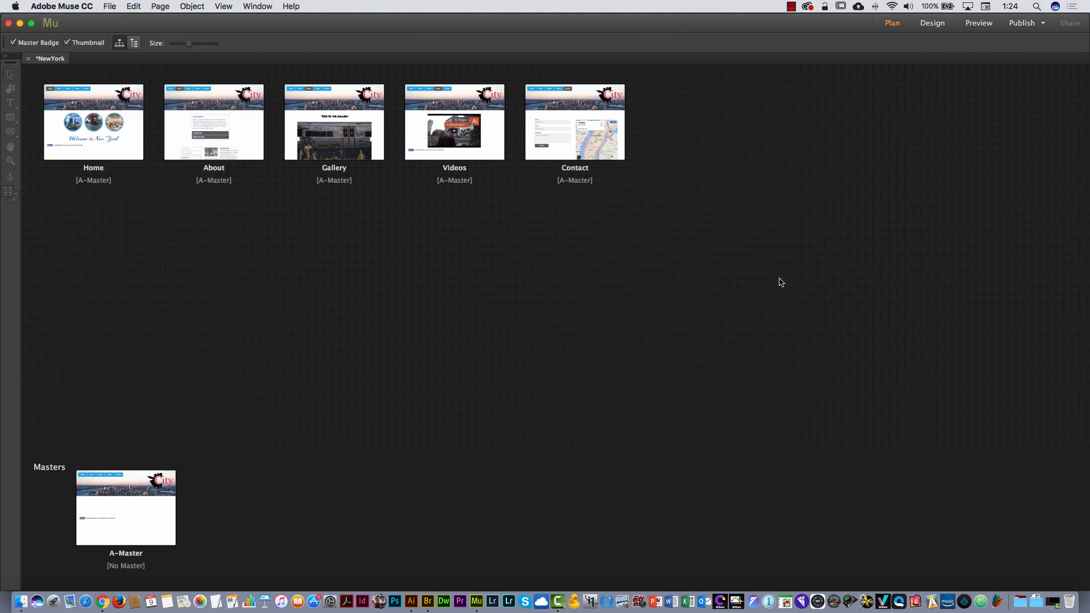
Publish the site to Business Catalyst with the site name NYC10, accepting the link to the Typekit account.
left_click(1043, 24)
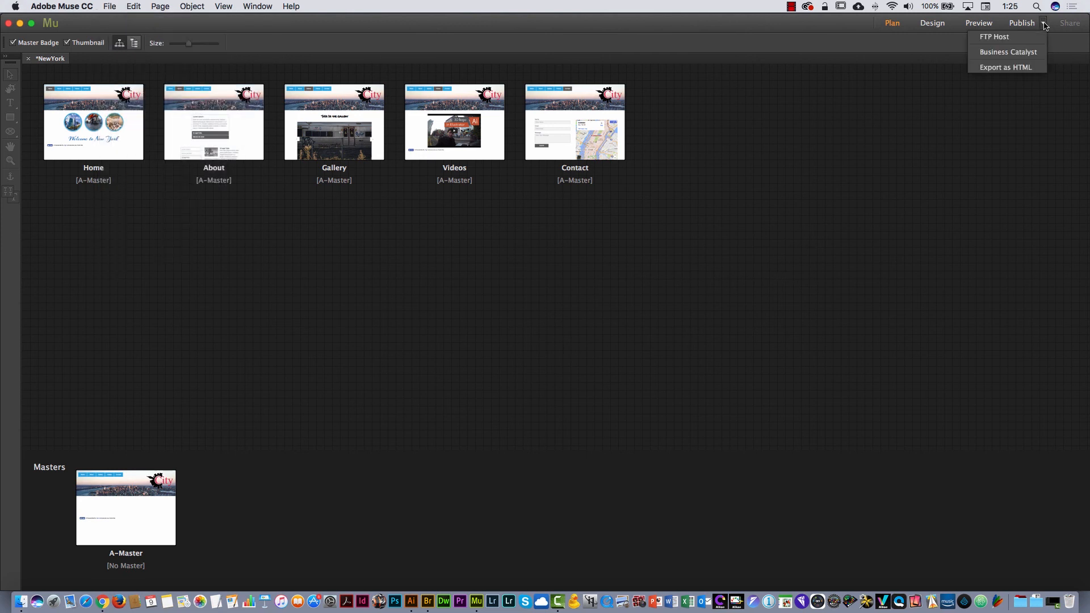
left_click(1031, 52)
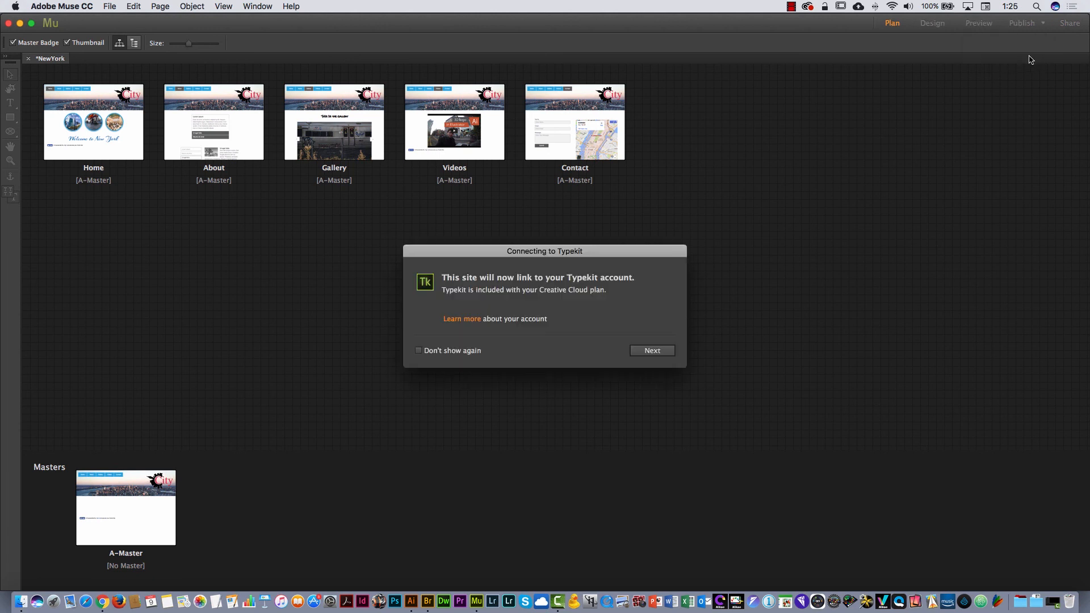
left_click(653, 351)
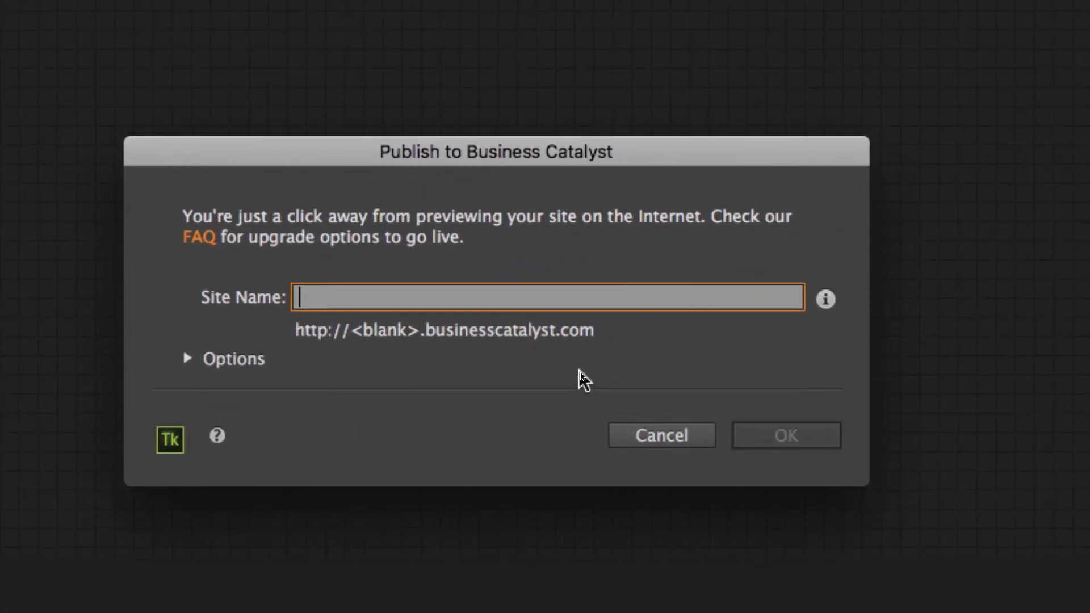
type("NYC")
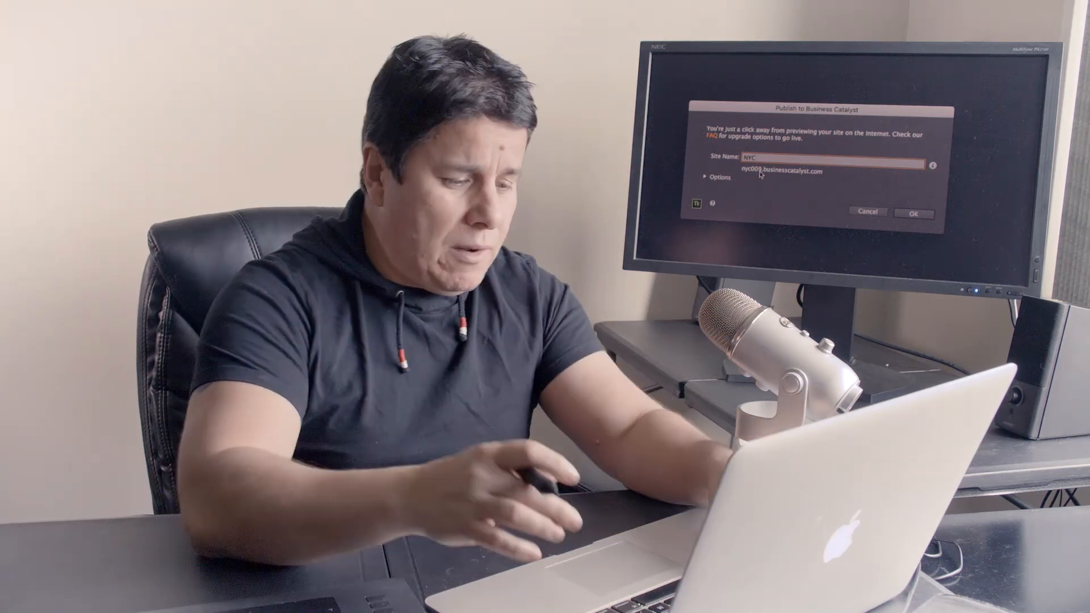
type("10")
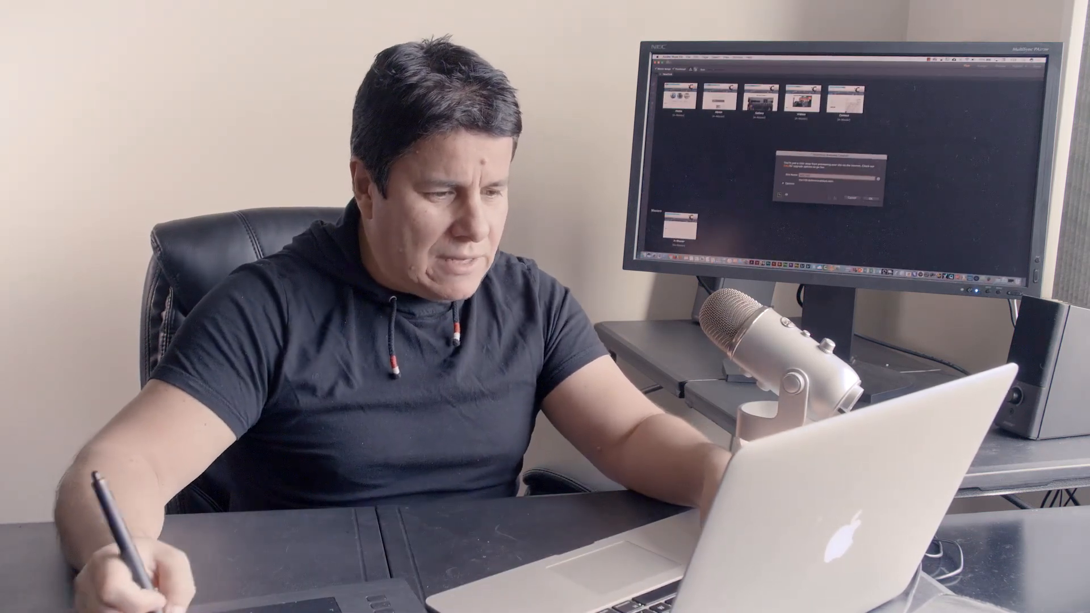
left_click(871, 199)
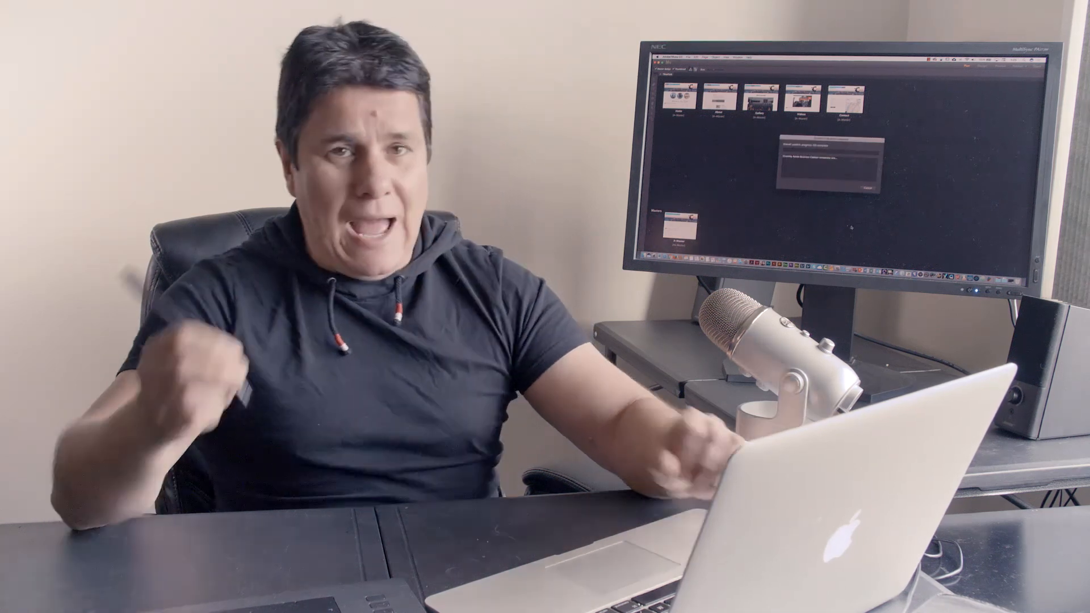